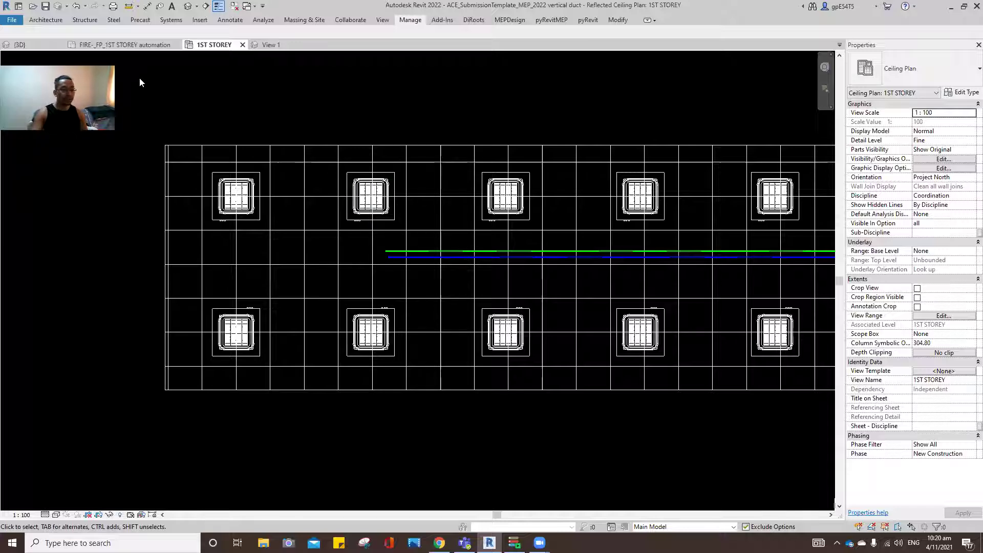
# - Open the 3D view and examine the ceiling-mounted fan coil units and main chilled water pipes obliquely and from the top
pyautogui.scroll(-2, 256, 102)
pyautogui.click(36, 45)
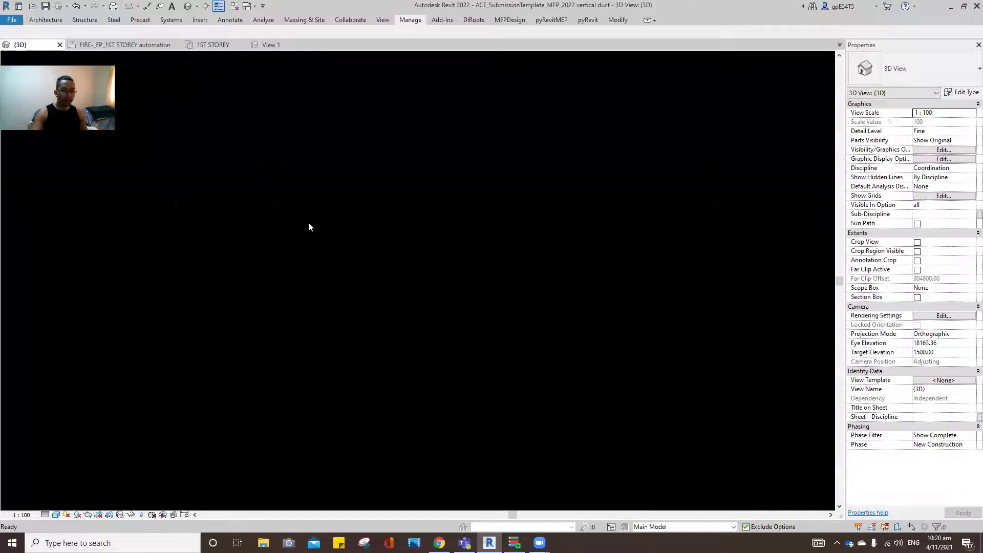
pyautogui.keyDown('shift'); pyautogui.moveTo(349, 342); pyautogui.dragTo(280, 401, button='middle'); pyautogui.keyUp('shift')
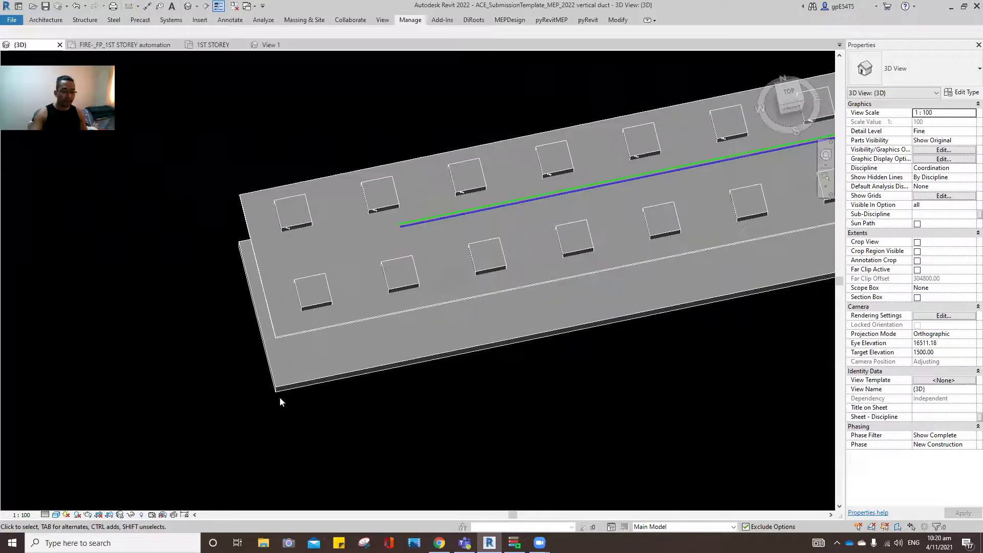
pyautogui.keyDown('shift'); pyautogui.moveTo(380, 361); pyautogui.dragTo(278, 450, button='middle'); pyautogui.keyUp('shift')
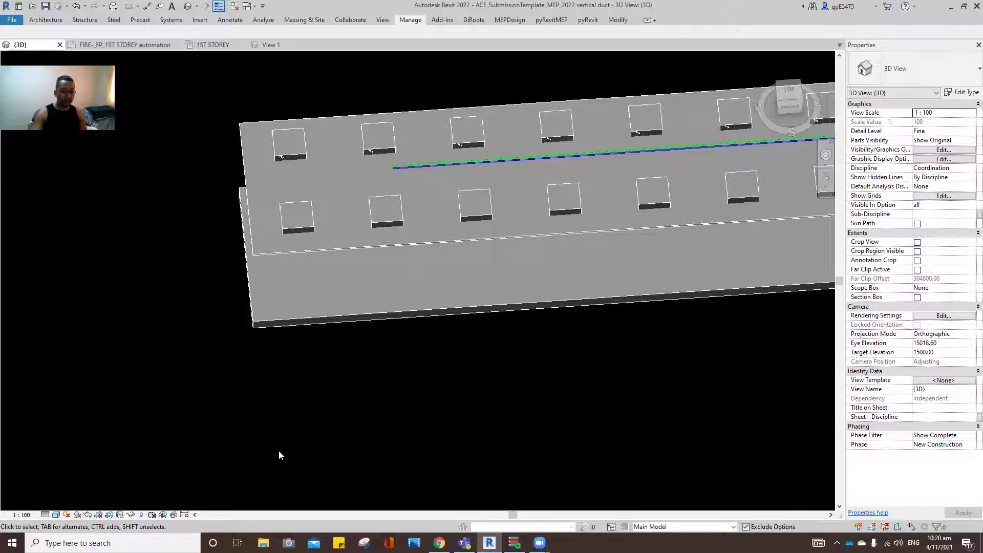
pyautogui.keyDown('shift'); pyautogui.moveTo(359, 398); pyautogui.dragTo(344, 363, button='middle'); pyautogui.keyUp('shift')
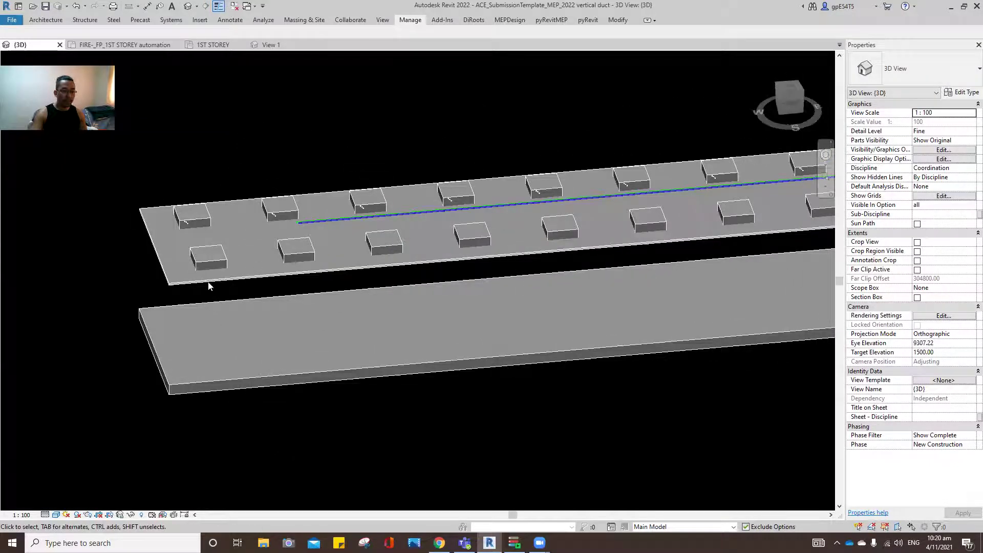
pyautogui.scroll(4, 155, 225)
pyautogui.scroll(5, 156, 222)
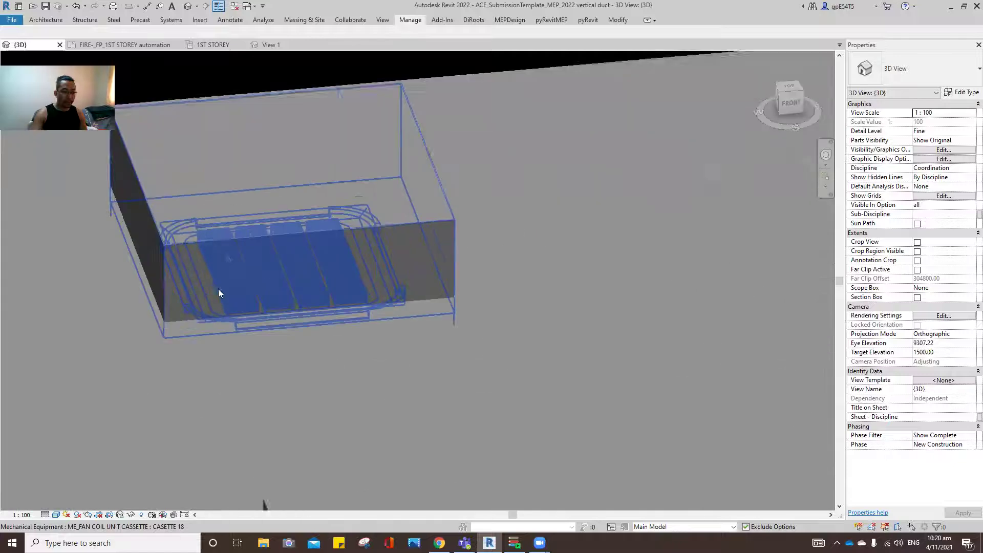
pyautogui.scroll(-6, 240, 281)
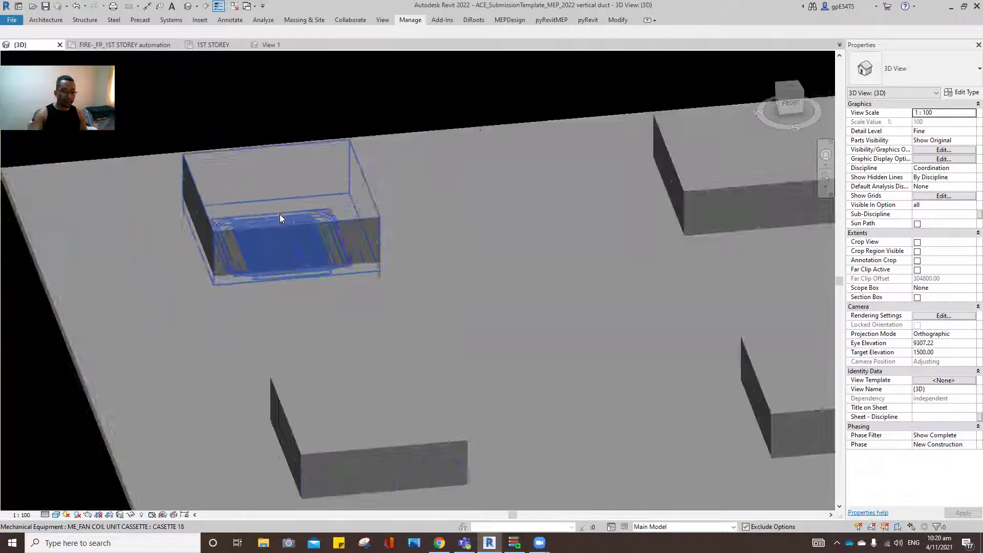
pyautogui.scroll(2, 274, 293)
pyautogui.scroll(-5, 273, 293)
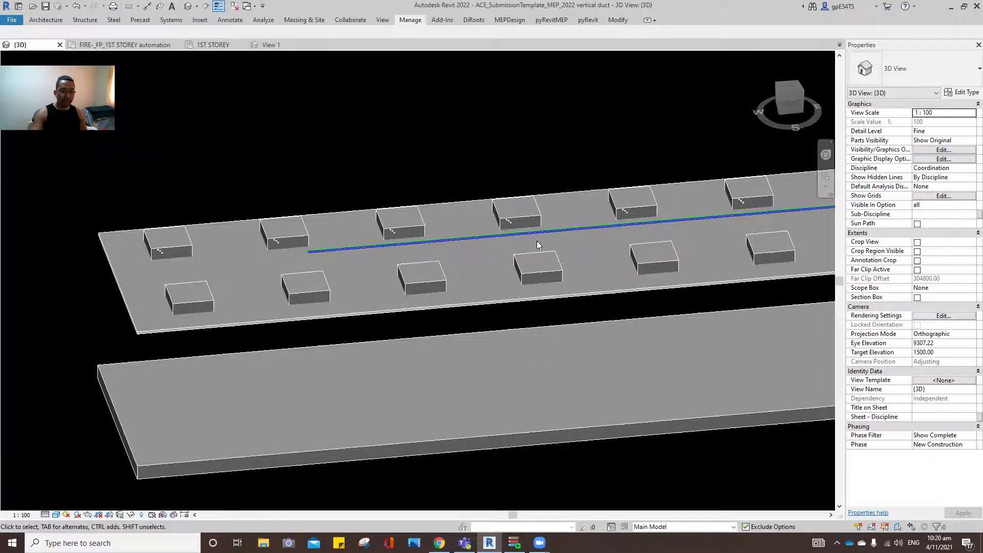
pyautogui.scroll(2, 475, 228)
pyautogui.scroll(-3, 476, 228)
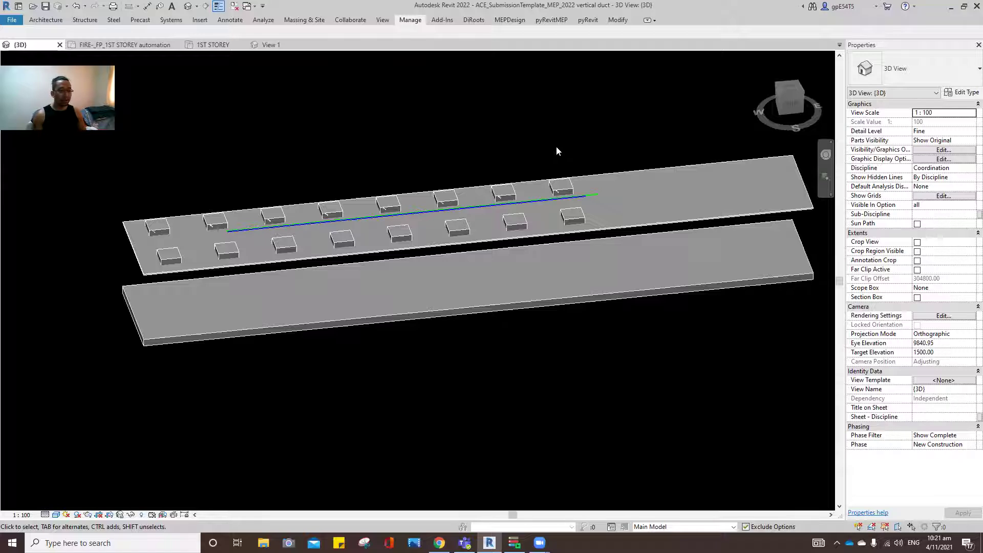
pyautogui.click(790, 84)
pyautogui.scroll(3, 222, 279)
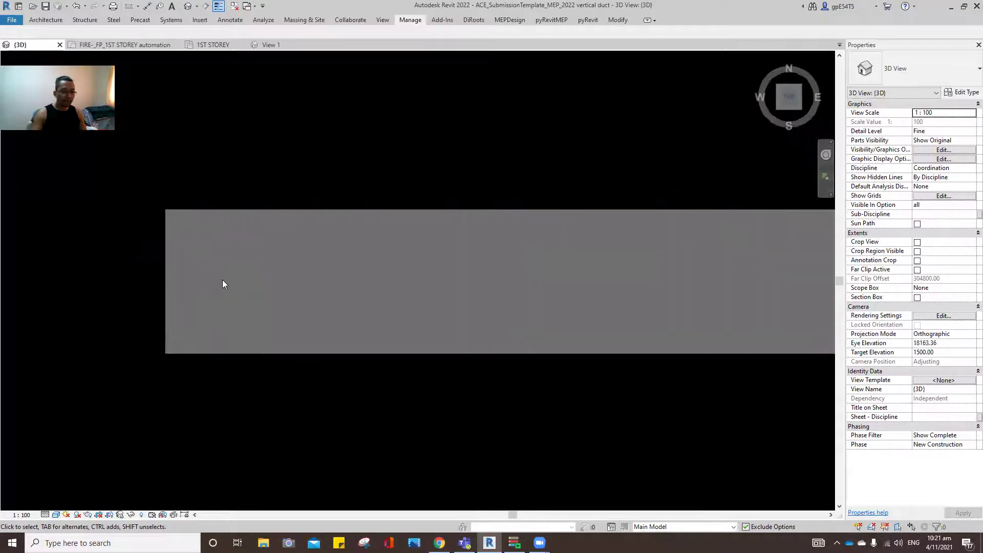
# - Return to the 1ST STOREY ceiling plan and examine the layout of the cassette units and the upper-left unit's connectors
pyautogui.click(210, 44)
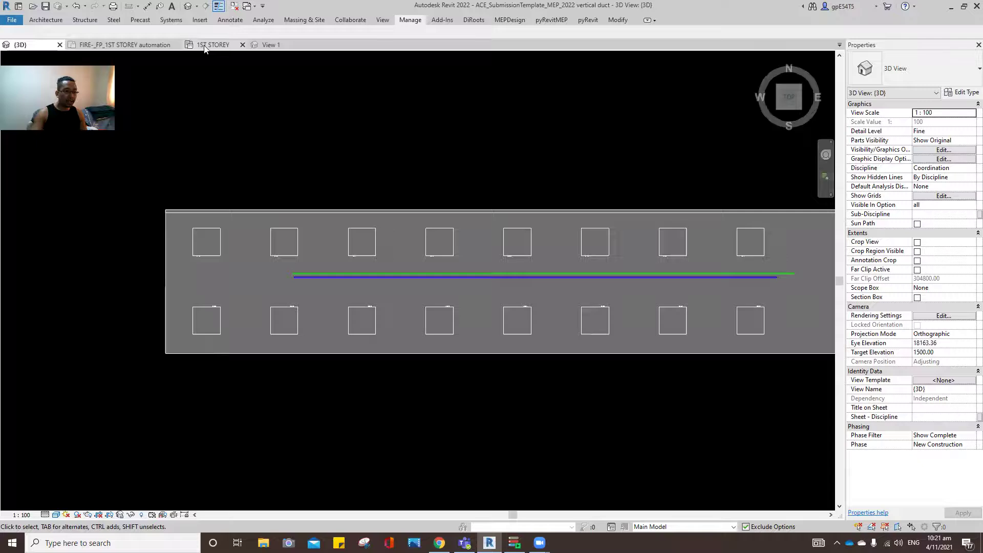
pyautogui.scroll(2, 215, 180)
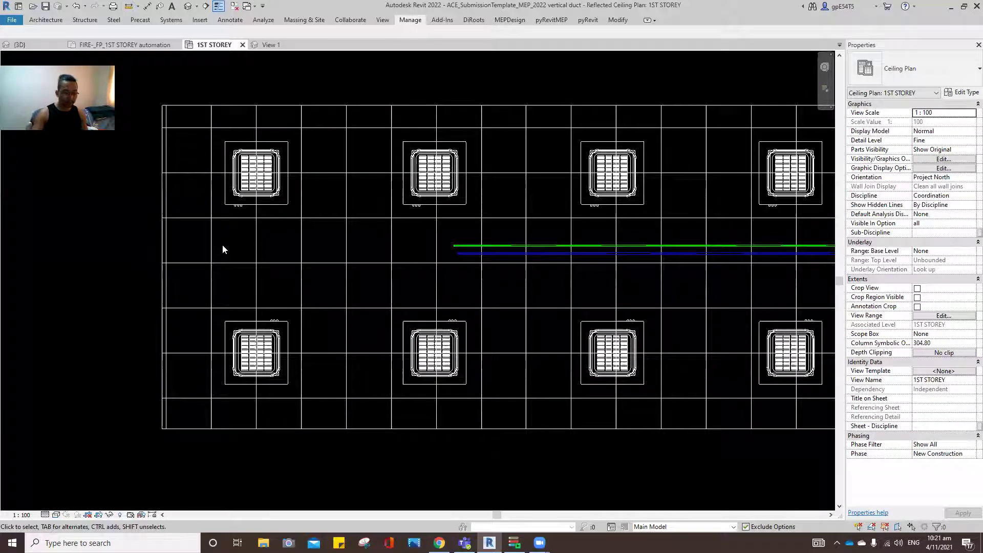
pyautogui.scroll(-2, 225, 247)
pyautogui.scroll(-2, 234, 199)
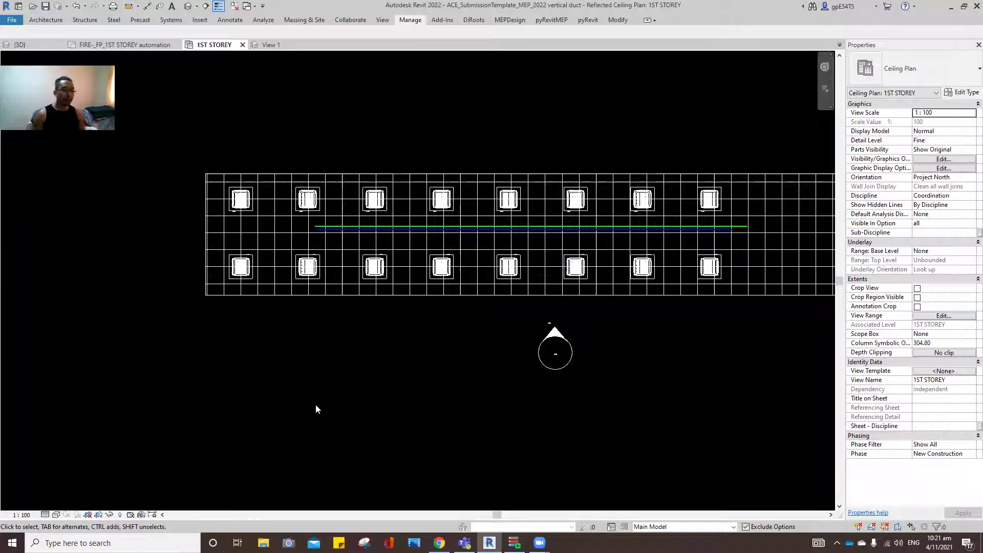
pyautogui.scroll(2, 398, 225)
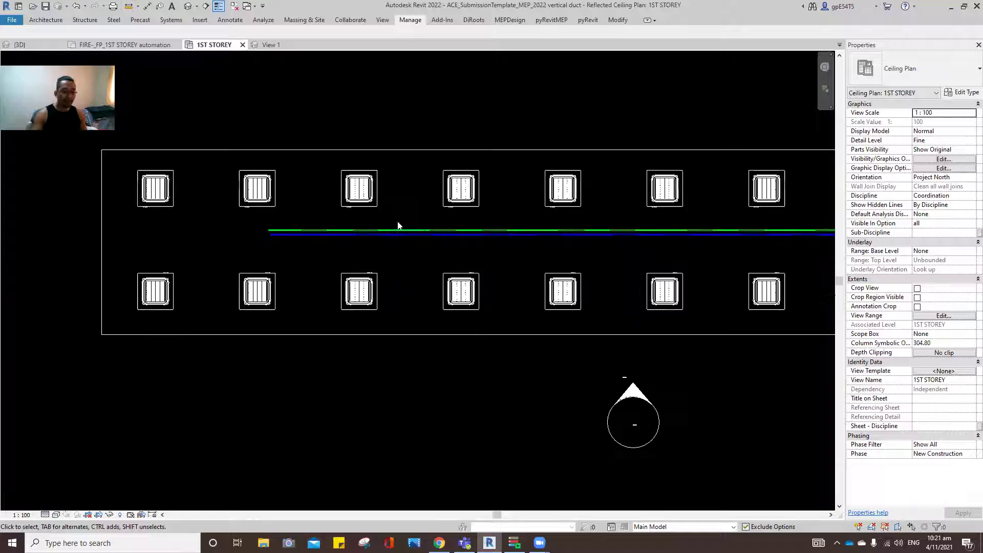
pyautogui.scroll(-1, 280, 361)
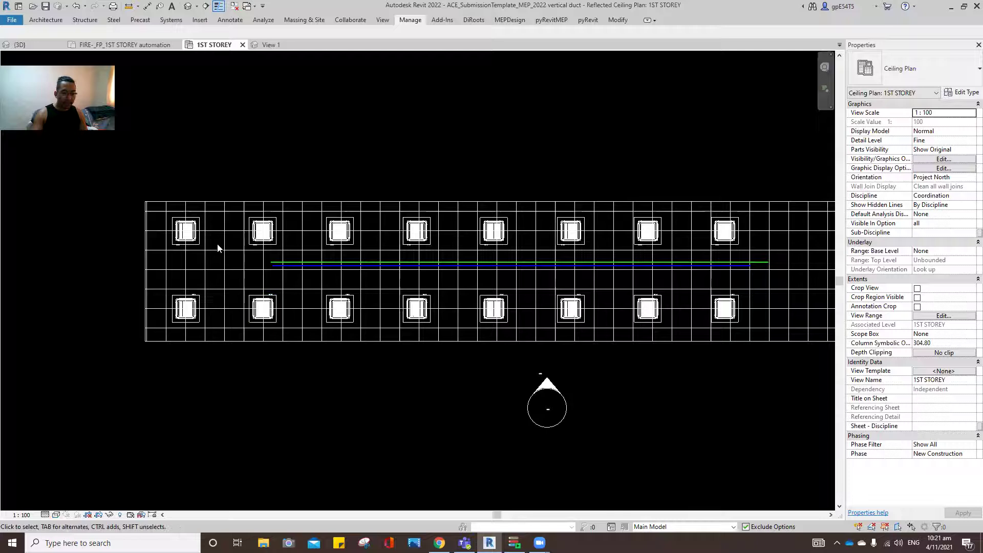
pyautogui.scroll(4, 170, 243)
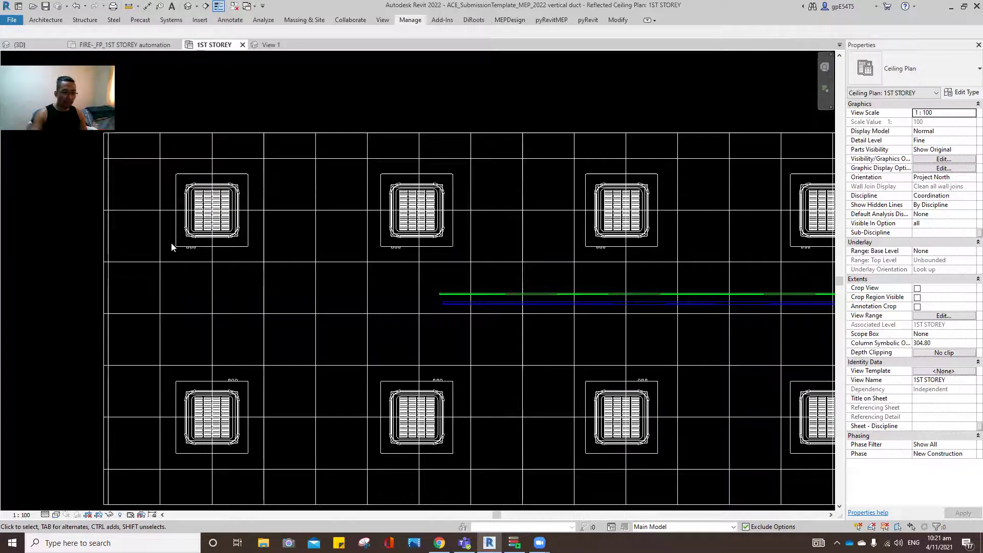
pyautogui.scroll(-1, 256, 264)
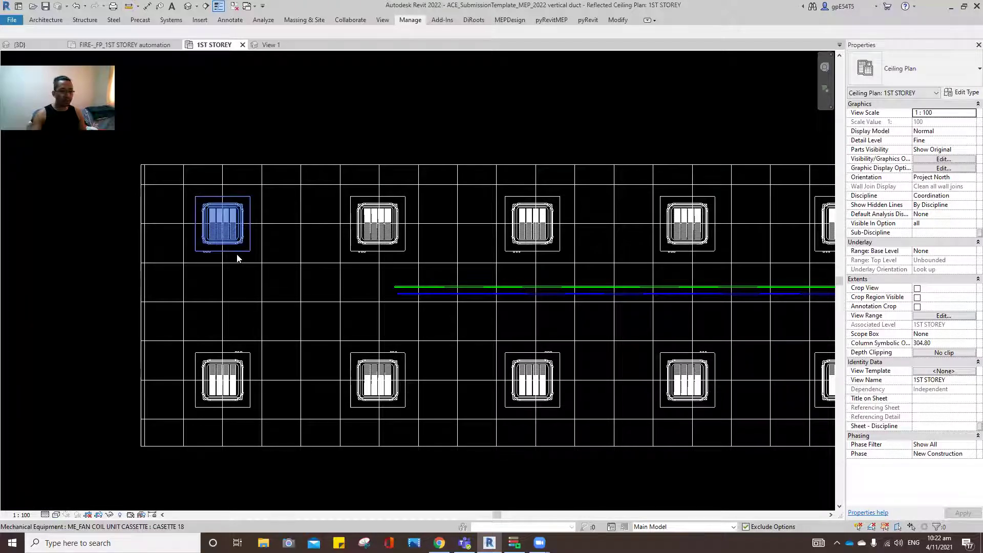
pyautogui.click(237, 258)
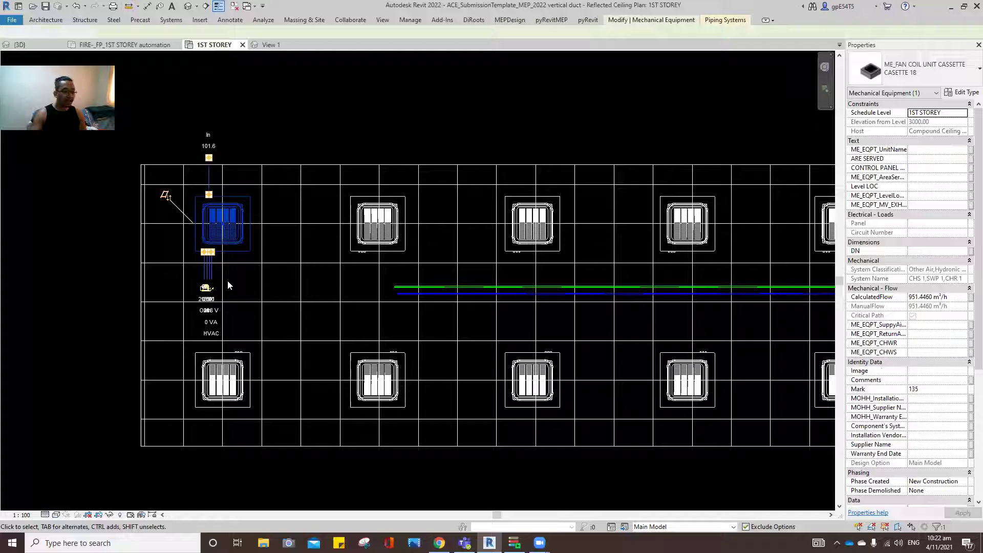
pyautogui.click(227, 280)
pyautogui.scroll(3, 227, 218)
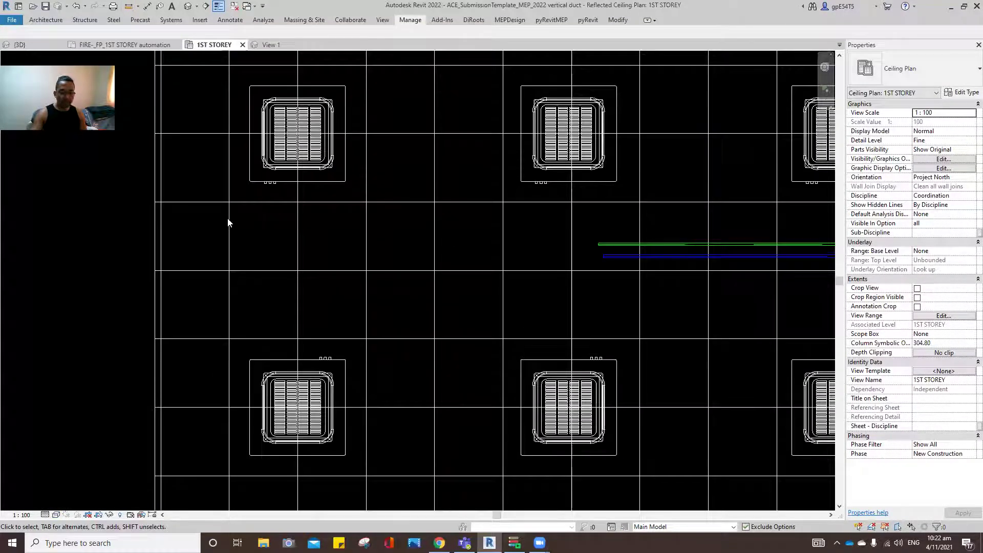
# - Draw a 480 mm Chilled Water Supply (Galvanised Steel - Schedule 40) pipe straight down from the upper-left fan coil unit's 20 mm outlet connector
pyautogui.click(262, 185)
pyautogui.scroll(5, 259, 284)
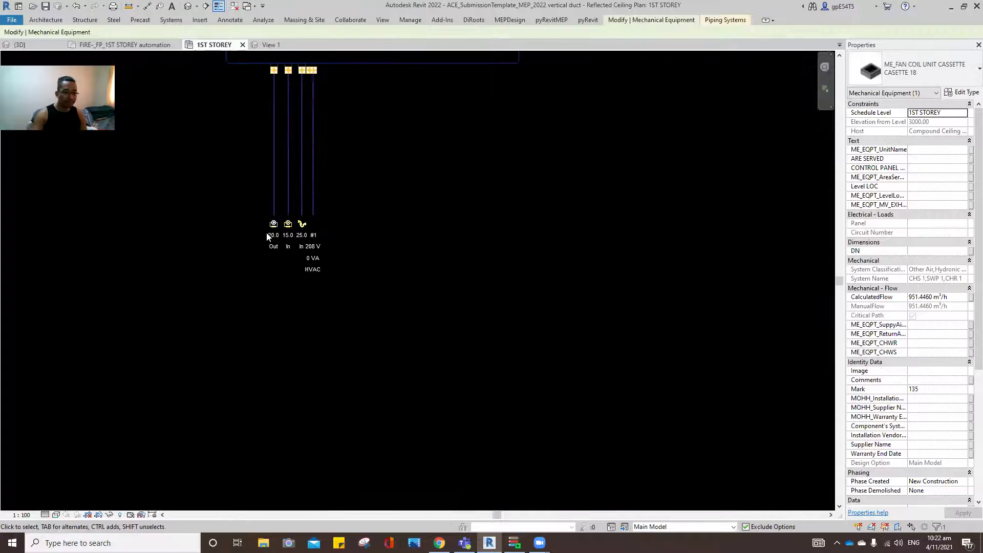
pyautogui.click(273, 226)
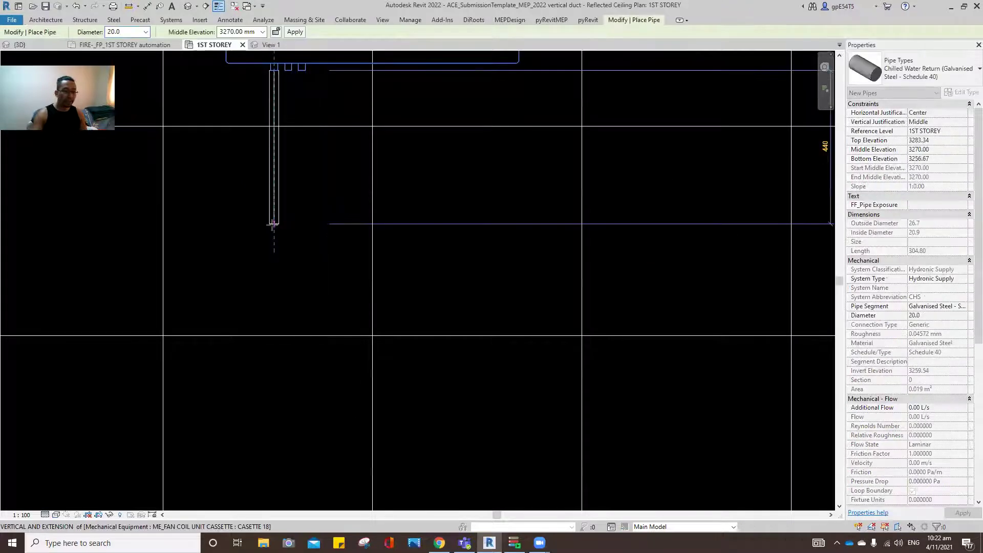
pyautogui.scroll(-2, 273, 225)
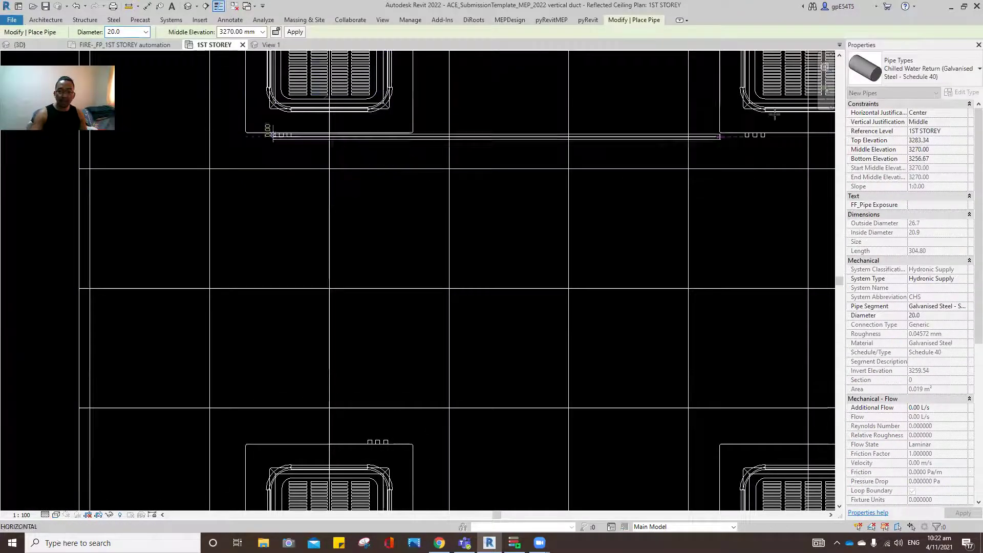
pyautogui.click(892, 79)
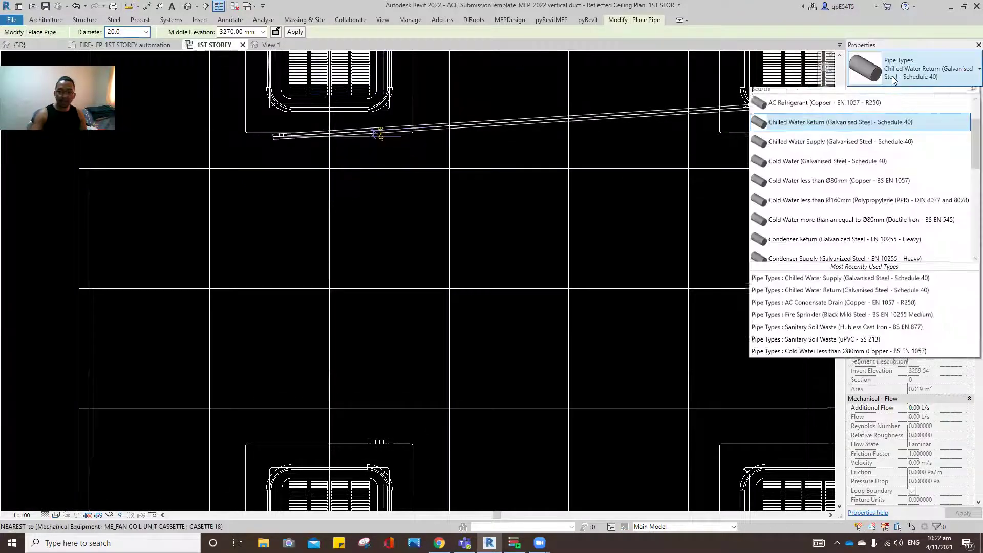
pyautogui.click(852, 147)
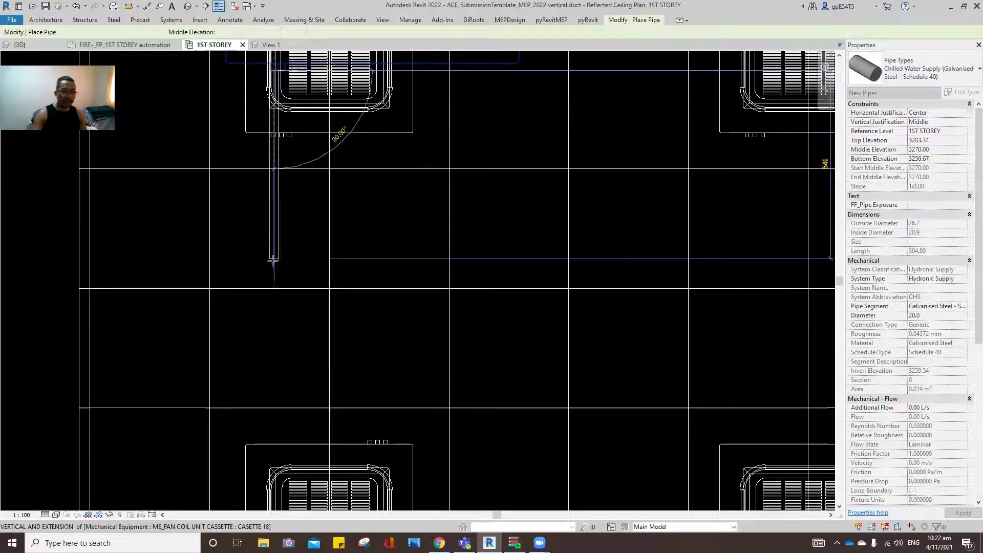
pyautogui.scroll(2, 258, 163)
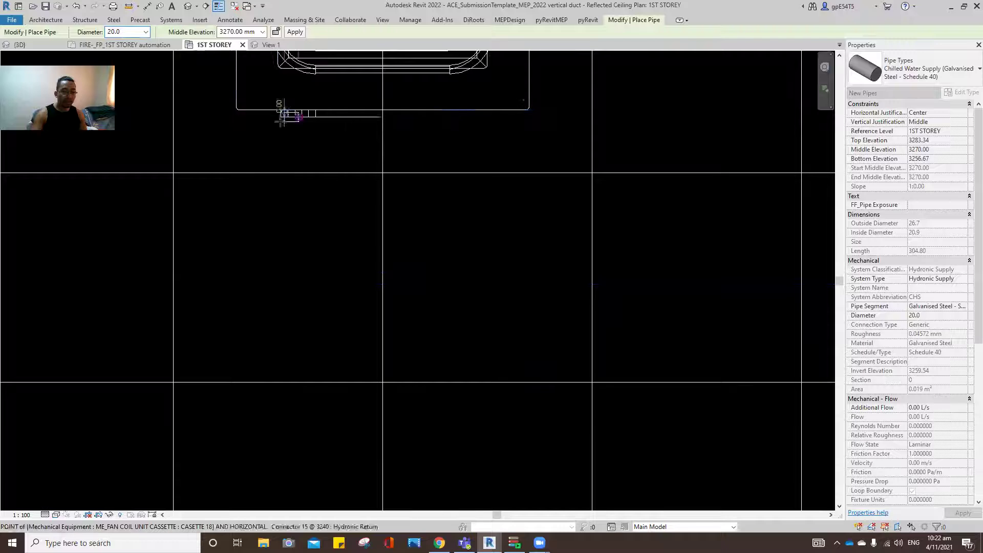
pyautogui.click(285, 283)
pyautogui.press('Escape')
pyautogui.press('Escape')
pyautogui.click(283, 212)
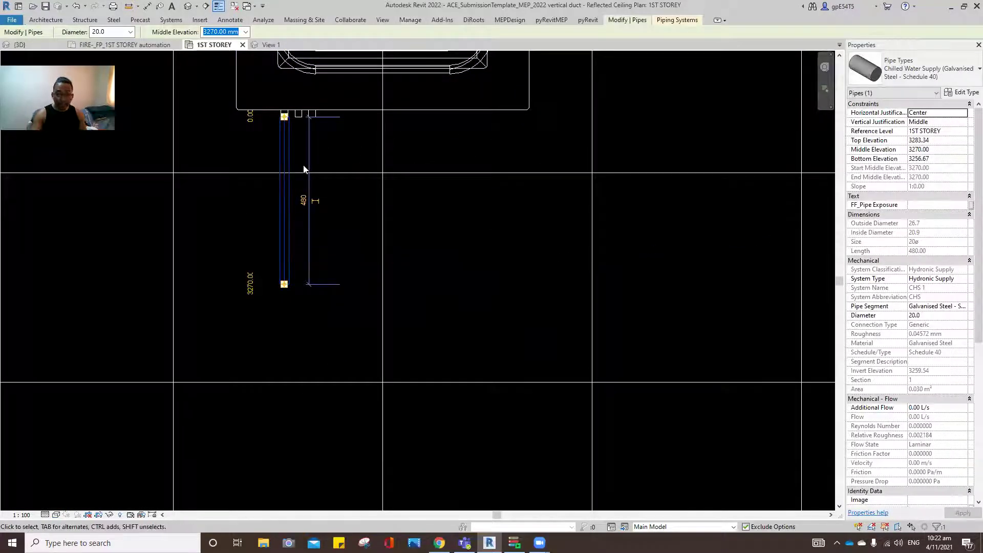
pyautogui.press('Escape')
# - Draw a Chilled Water Return (Galvanised Steel - Schedule 40) pipe from the unit's 15 mm inlet connector, ending level with the supply pipe
pyautogui.click(298, 115)
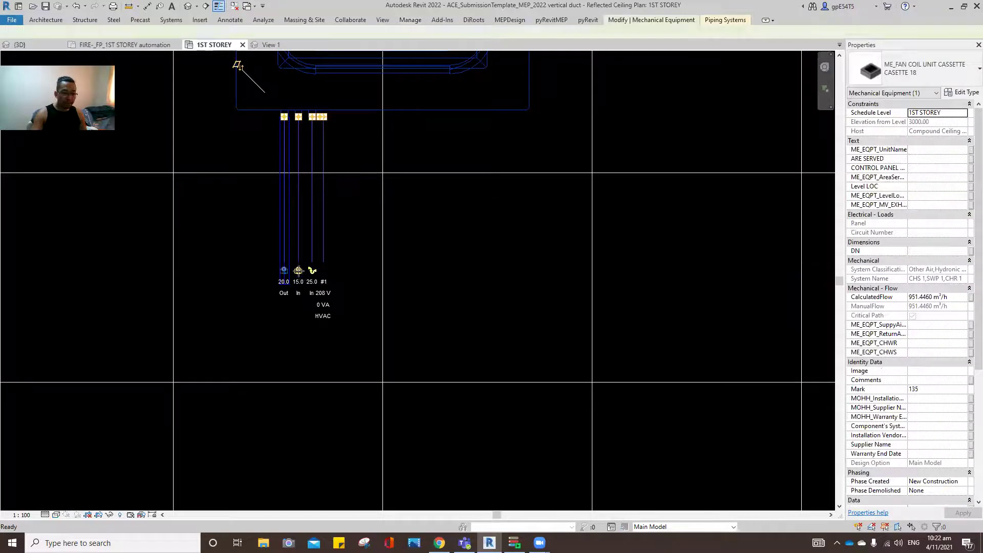
pyautogui.click(298, 269)
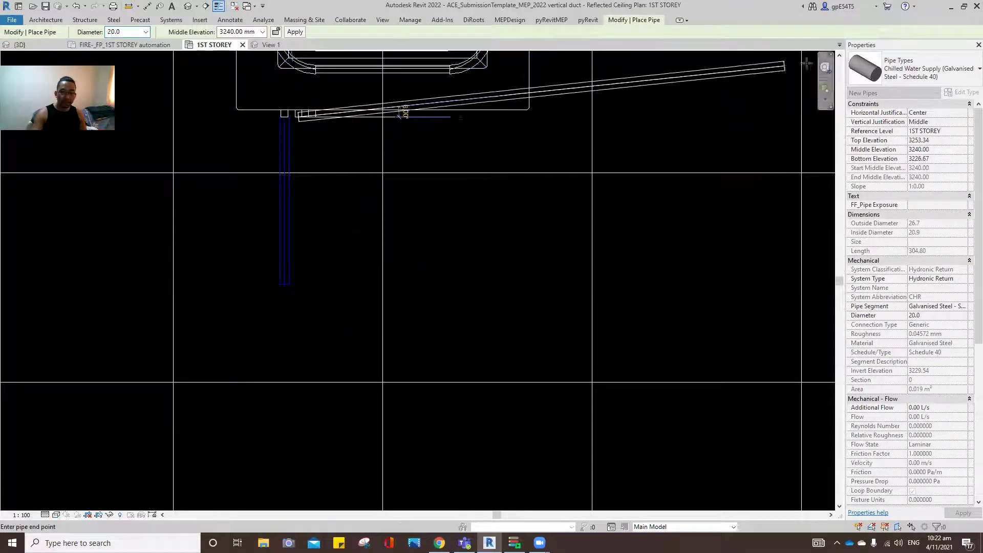
pyautogui.click(881, 70)
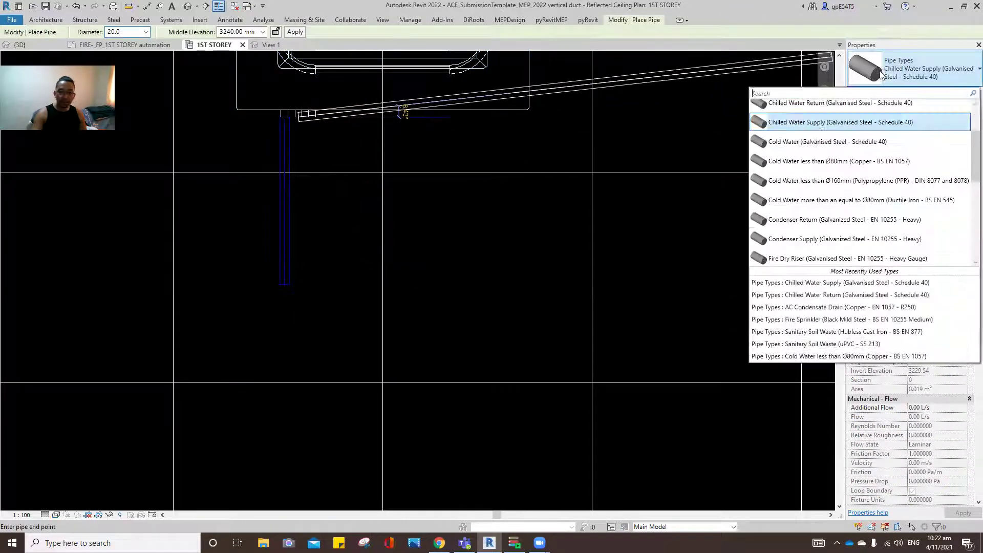
pyautogui.click(847, 105)
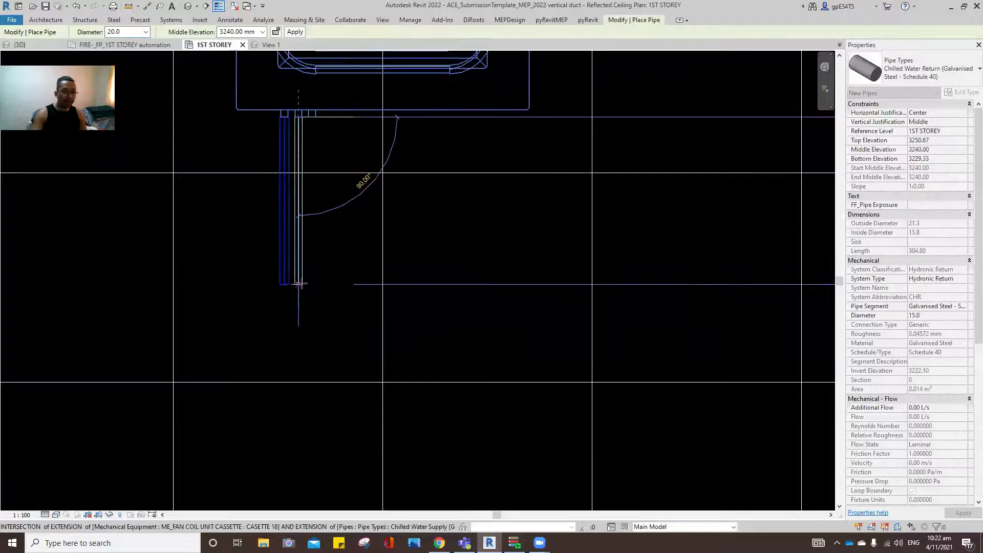
pyautogui.click(300, 285)
pyautogui.press('Escape')
pyautogui.press('Escape')
pyautogui.click(301, 259)
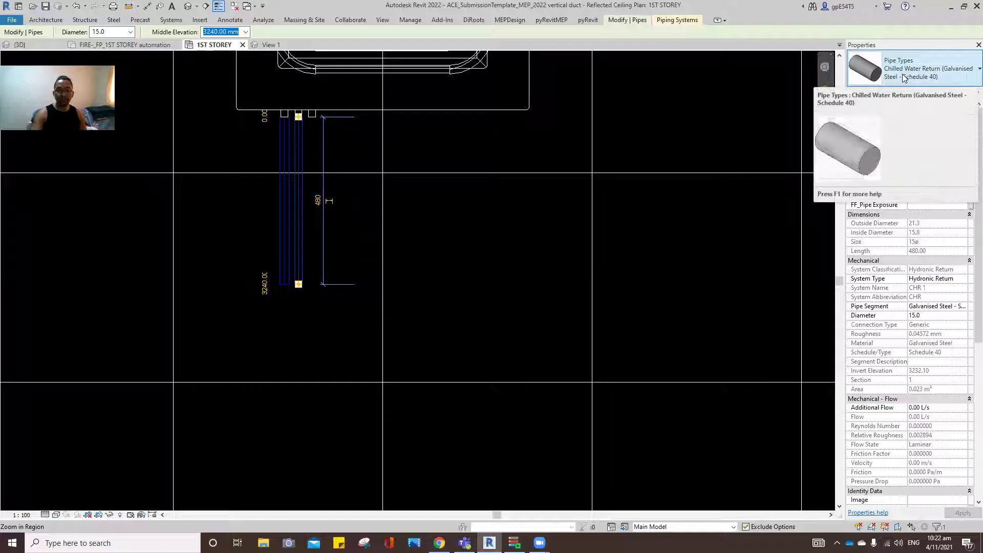
pyautogui.click(335, 254)
# - Select the upper-left fan coil unit again and switch the ribbon display back to its full form
pyautogui.moveTo(307, 172); pyautogui.dragTo(337, 186, button='middle')
pyautogui.click(305, 164)
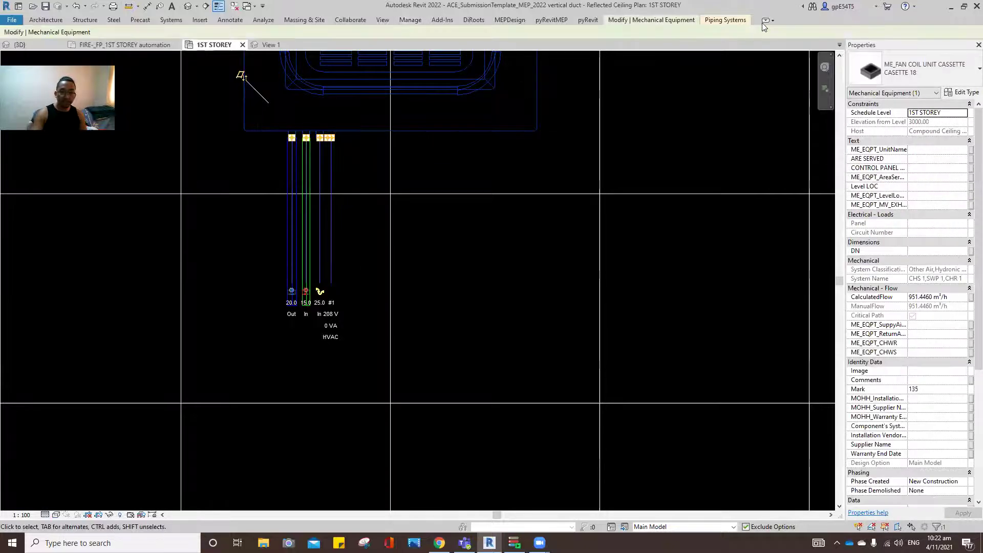
pyautogui.click(765, 21)
pyautogui.click(765, 20)
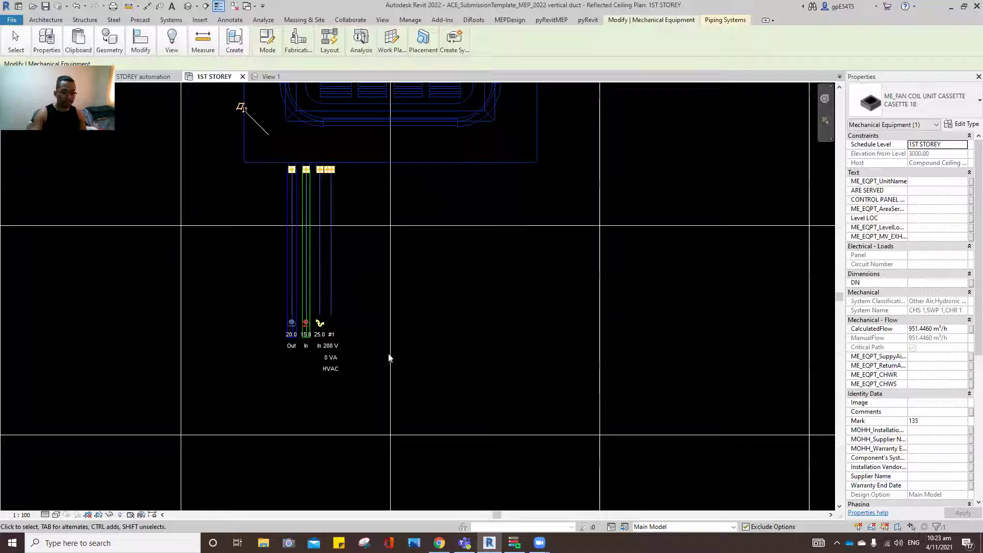
pyautogui.moveTo(330, 187)
pyautogui.mouseDown()
pyautogui.moveTo(323, 170)
pyautogui.moveTo(344, 192)
pyautogui.mouseUp()
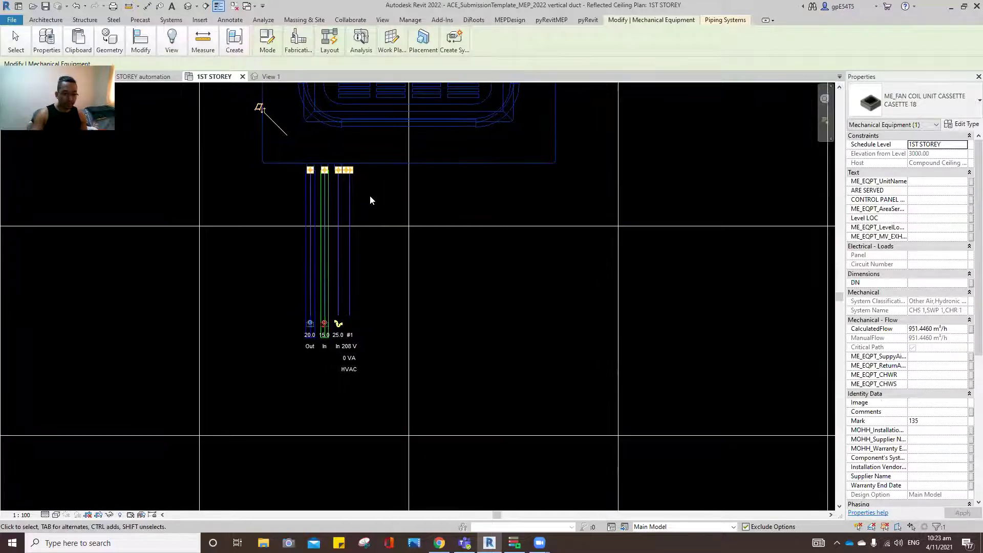
pyautogui.click(765, 20)
pyautogui.click(765, 21)
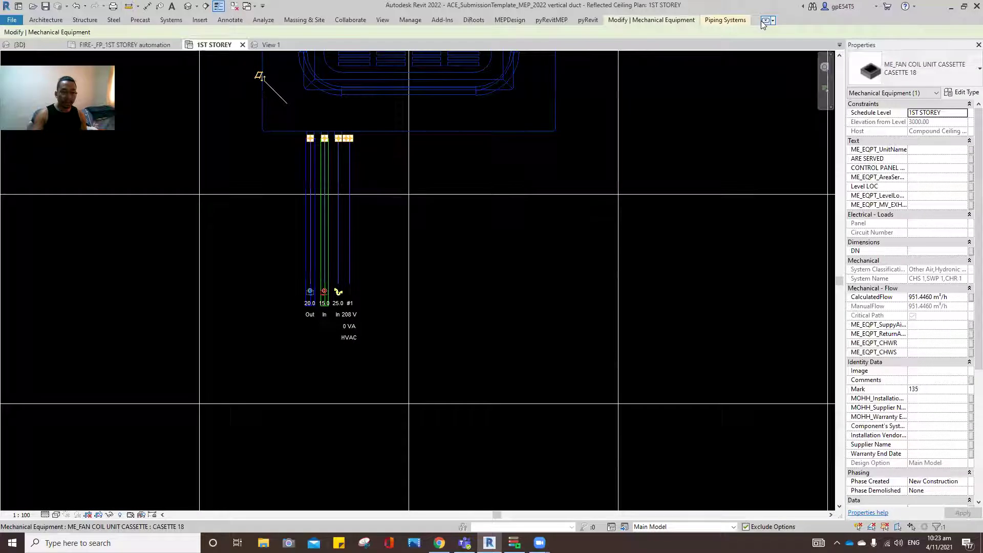
pyautogui.click(764, 20)
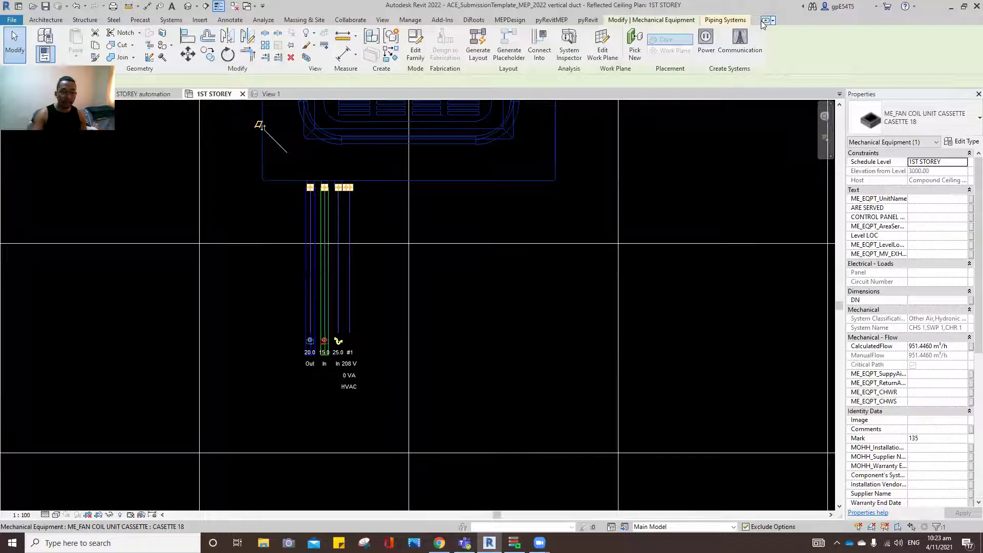
# - Draw a 480 mm AC Condensate Drain (uPVC) pipe from the unit's 25 mm connector, sloping down at 1:90 and ending level with the chilled water pipes
pyautogui.click(338, 341)
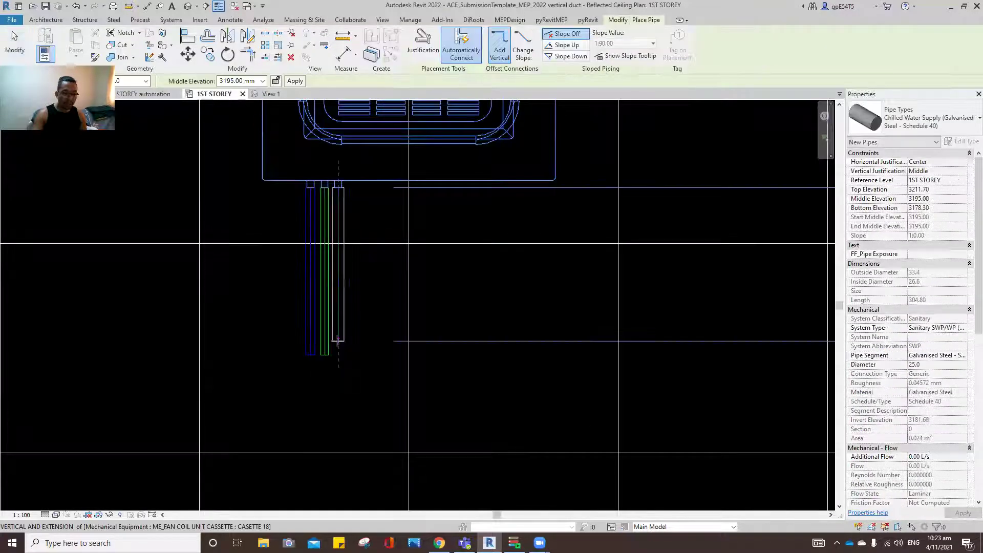
pyautogui.click(569, 56)
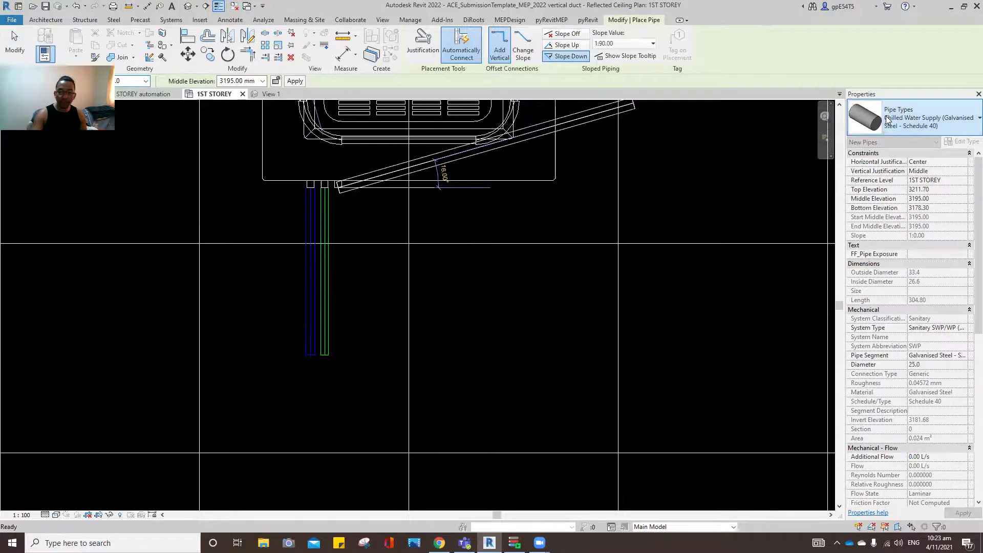
pyautogui.click(917, 119)
pyautogui.scroll(1, 820, 197)
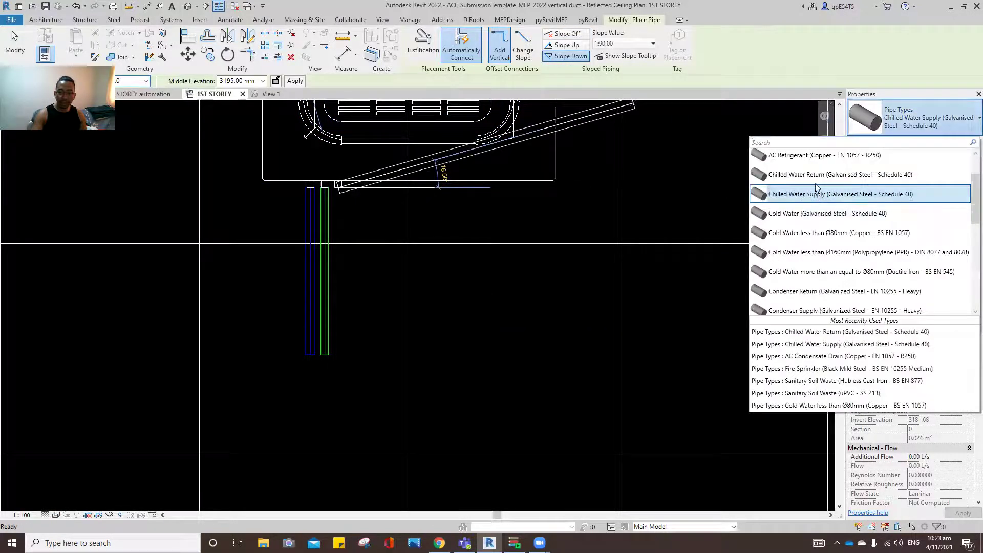
pyautogui.scroll(3, 815, 215)
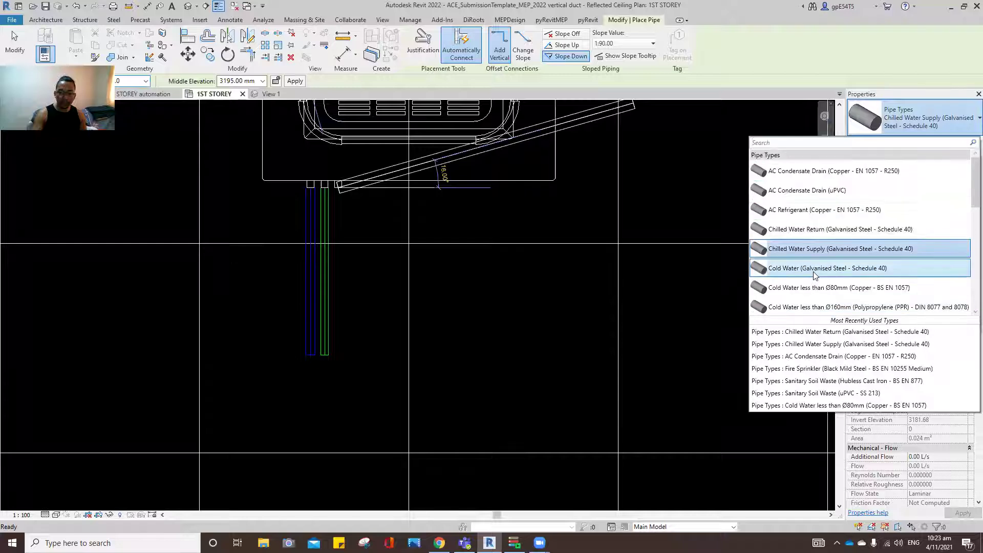
pyautogui.click(805, 192)
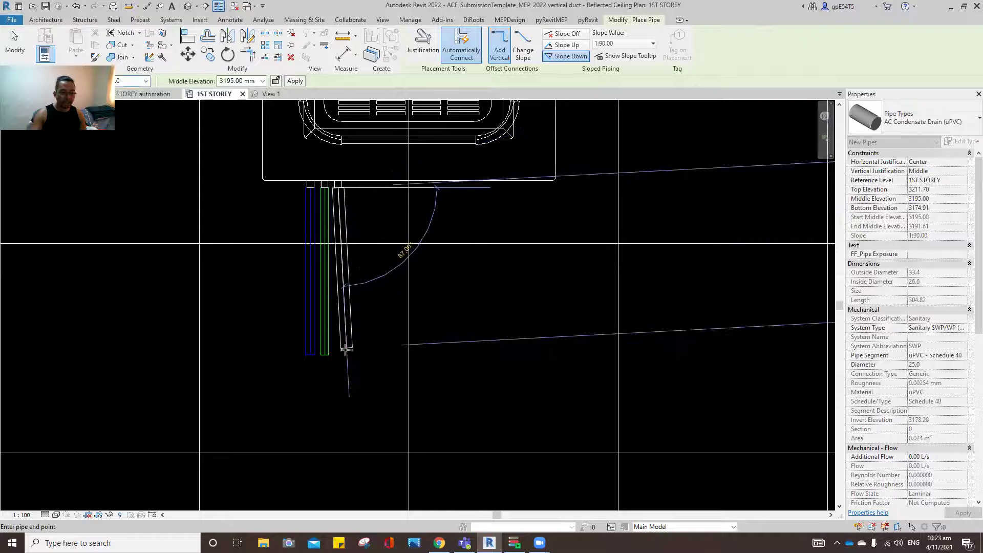
pyautogui.click(340, 352)
pyautogui.press('Escape')
pyautogui.press('Escape')
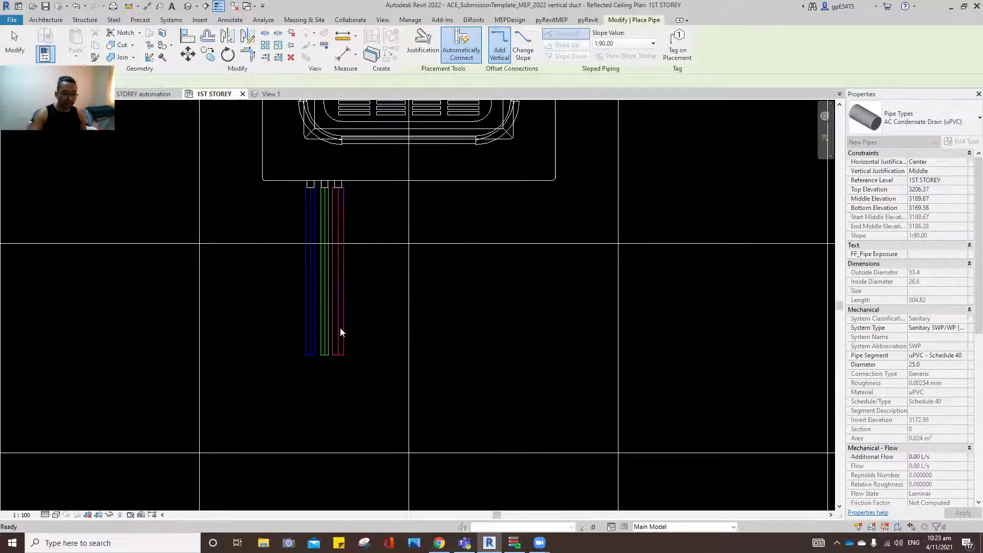
# - Select the new condensate pipe and inspect its slope and end elevations
pyautogui.click(341, 318)
pyautogui.scroll(2, 352, 284)
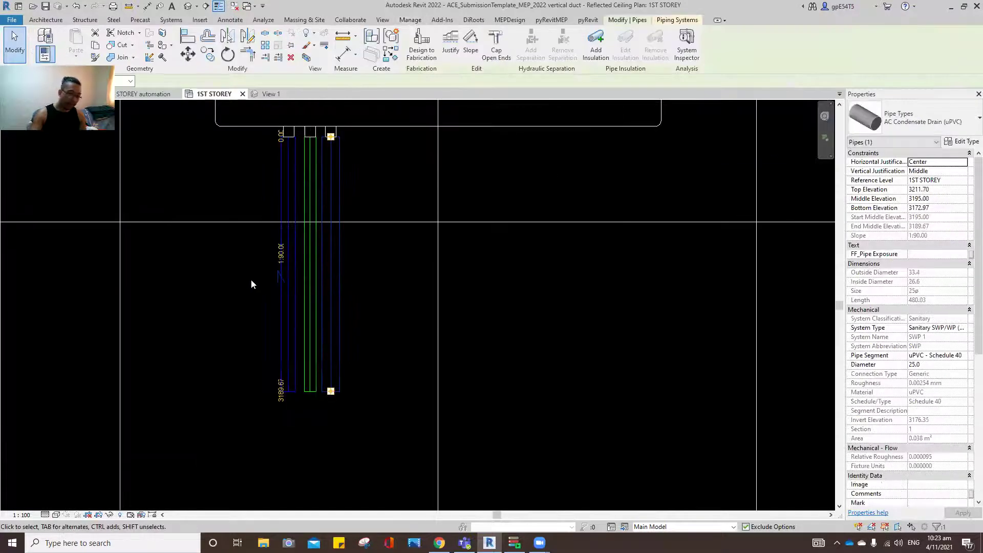
pyautogui.scroll(-2, 246, 284)
pyautogui.scroll(-3, 323, 271)
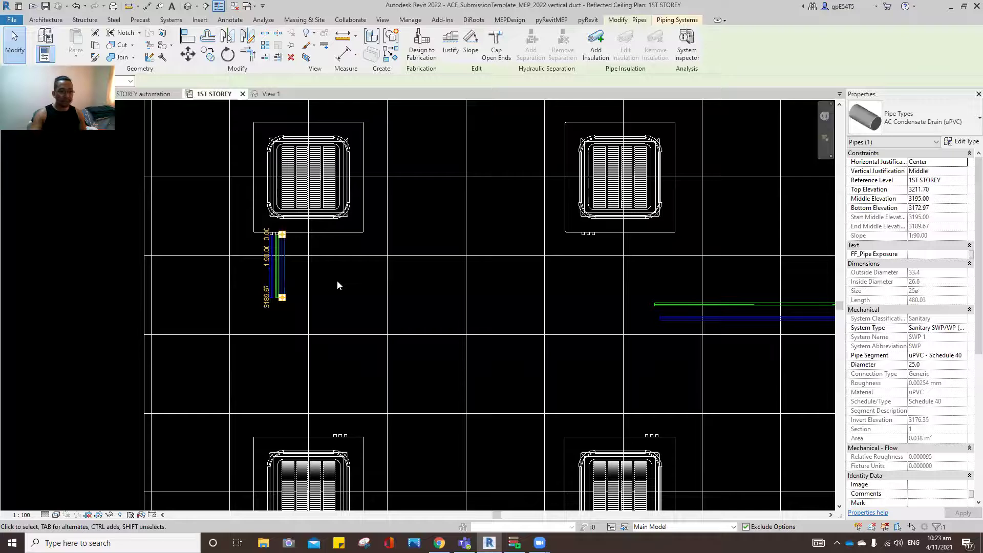
pyautogui.click(337, 285)
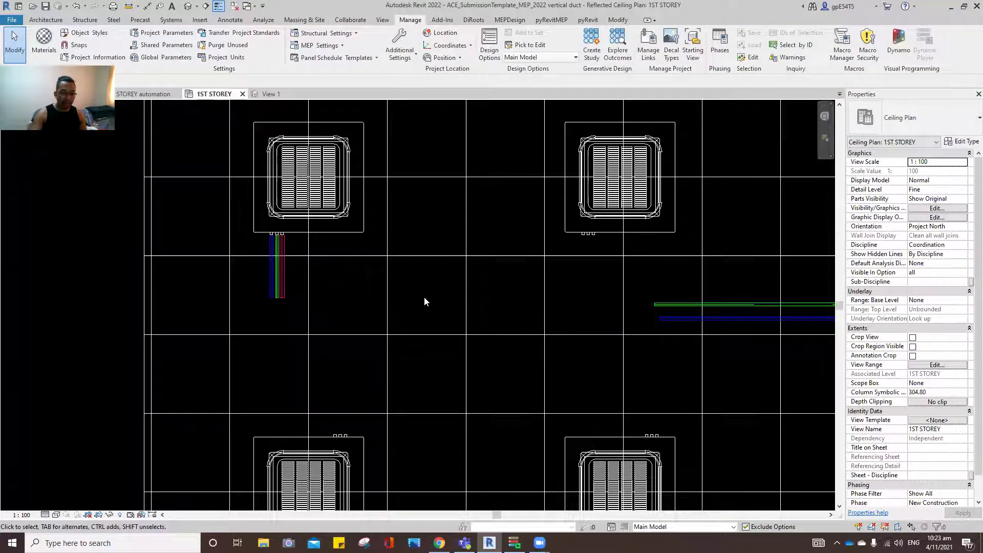
# - Trim/Extend the unit's chilled water supply and return pipes to form corners with their matching horizontal mains
pyautogui.moveTo(453, 307); pyautogui.dragTo(435, 290, button='middle')
pyautogui.press('t')
pyautogui.press('r')
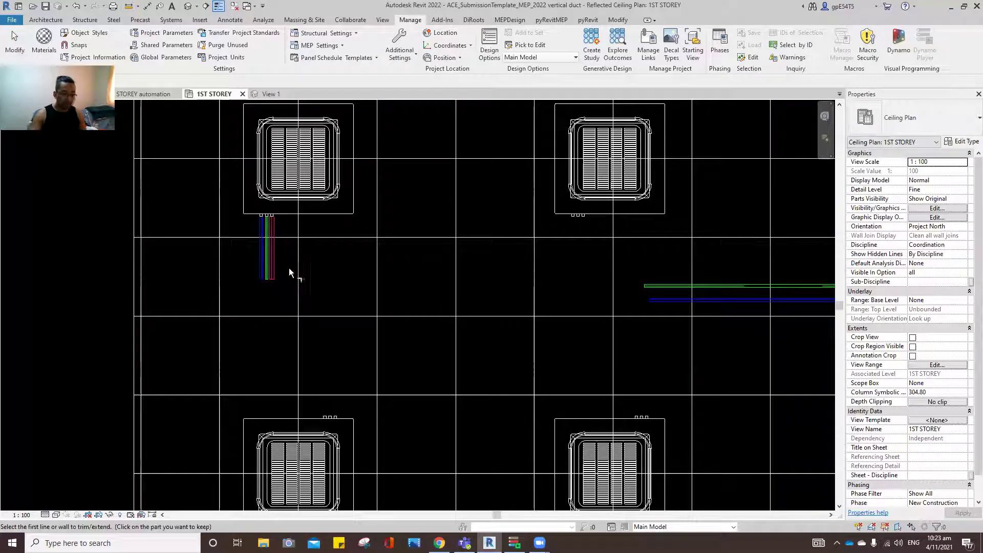
pyautogui.click(259, 260)
pyautogui.click(651, 303)
pyautogui.click(654, 286)
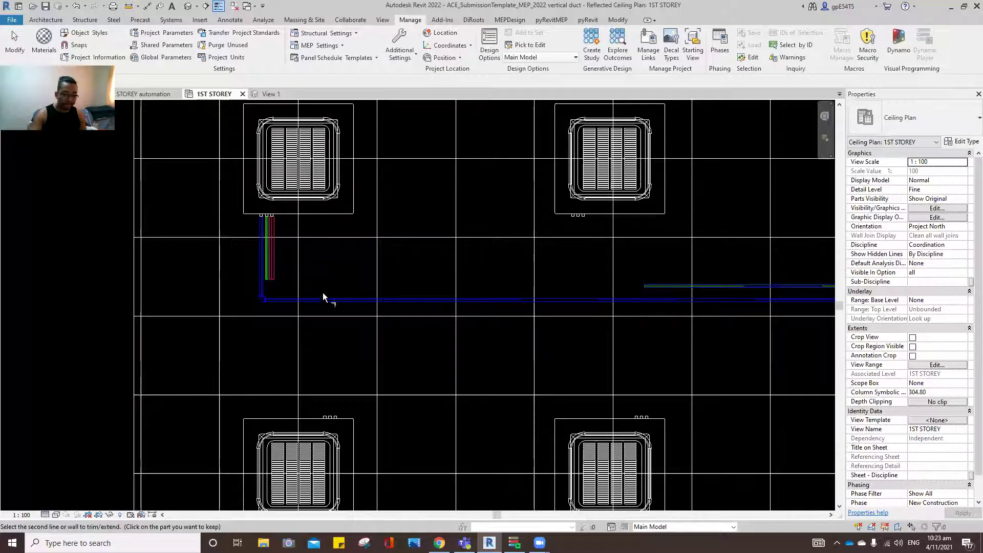
pyautogui.scroll(2, 268, 285)
pyautogui.click(264, 278)
pyautogui.scroll(-5, 279, 297)
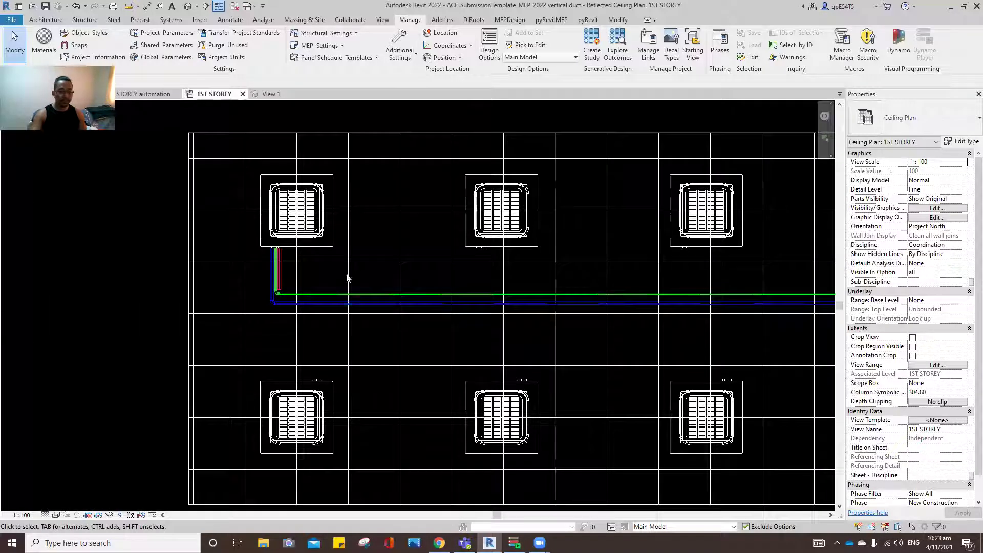
# - Draw an AC Condensate Drain (uPVC) main about 17.7 m long from the drain pipe's open end, sloping down at 1:90 parallel to the chilled water mains
pyautogui.scroll(2, 364, 303)
pyautogui.click(367, 297)
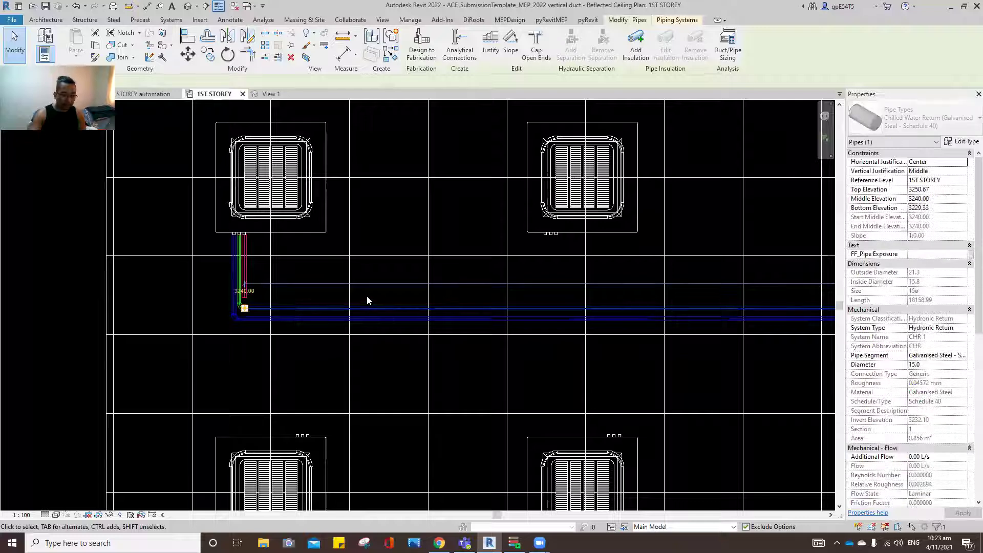
pyautogui.click(279, 289)
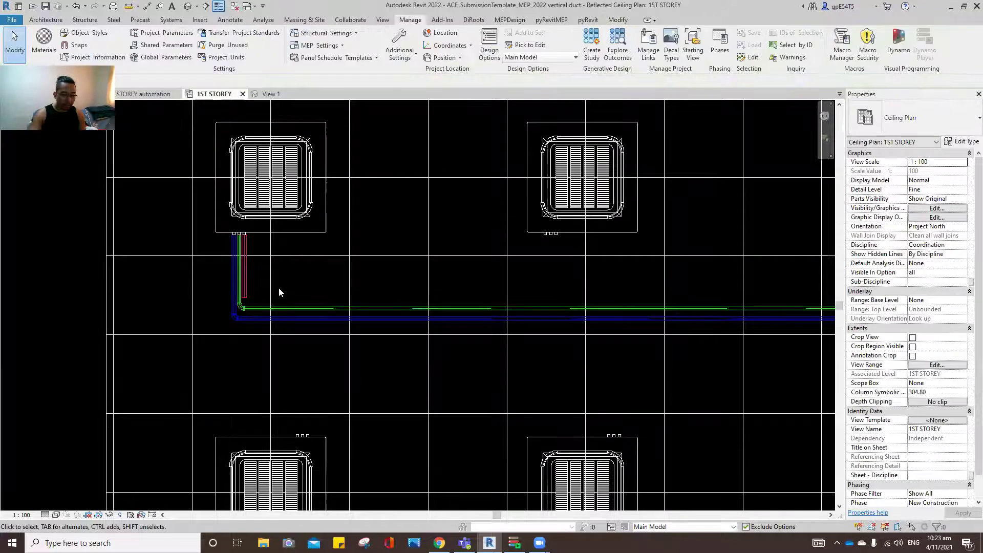
pyautogui.click(247, 297)
pyautogui.rightClick(245, 296)
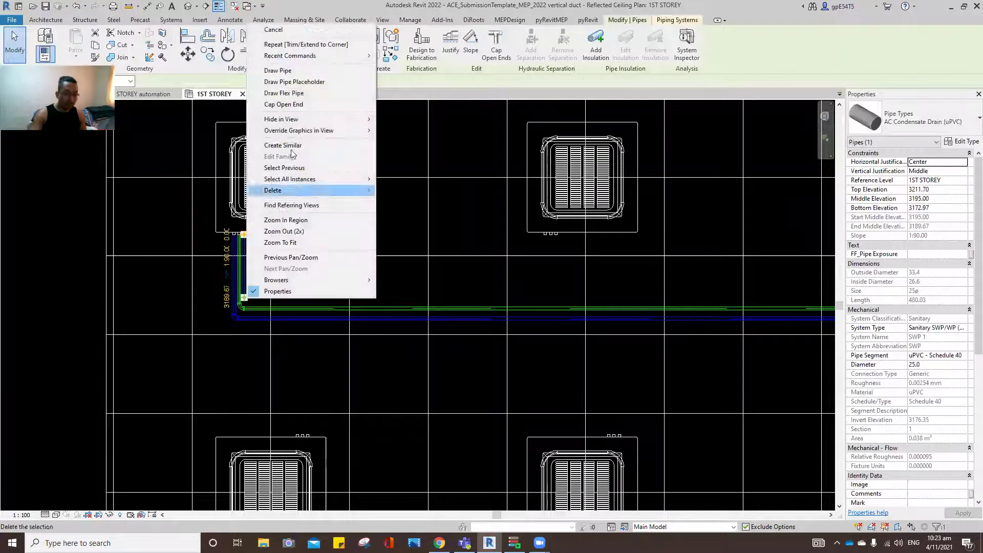
pyautogui.click(280, 71)
pyautogui.scroll(-6, 271, 307)
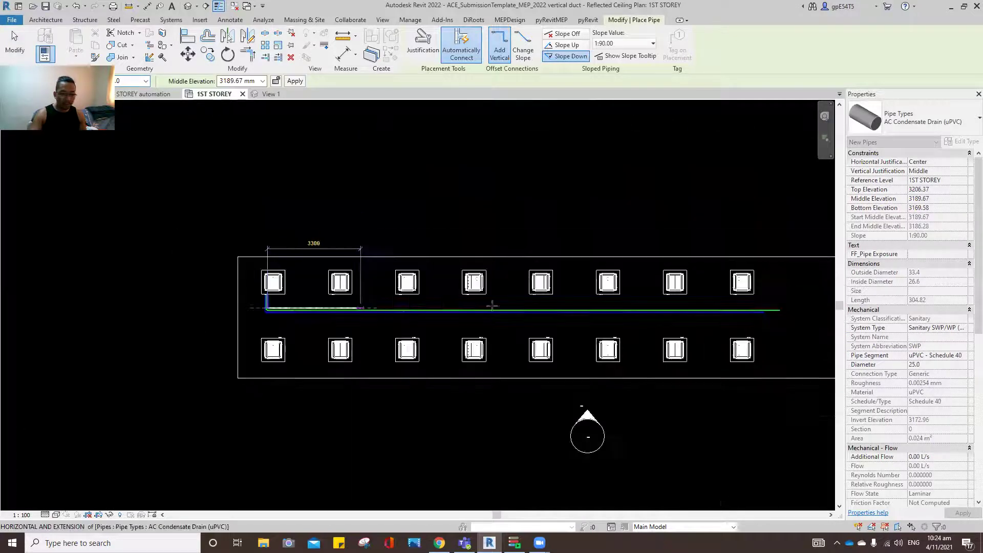
pyautogui.scroll(5, 776, 302)
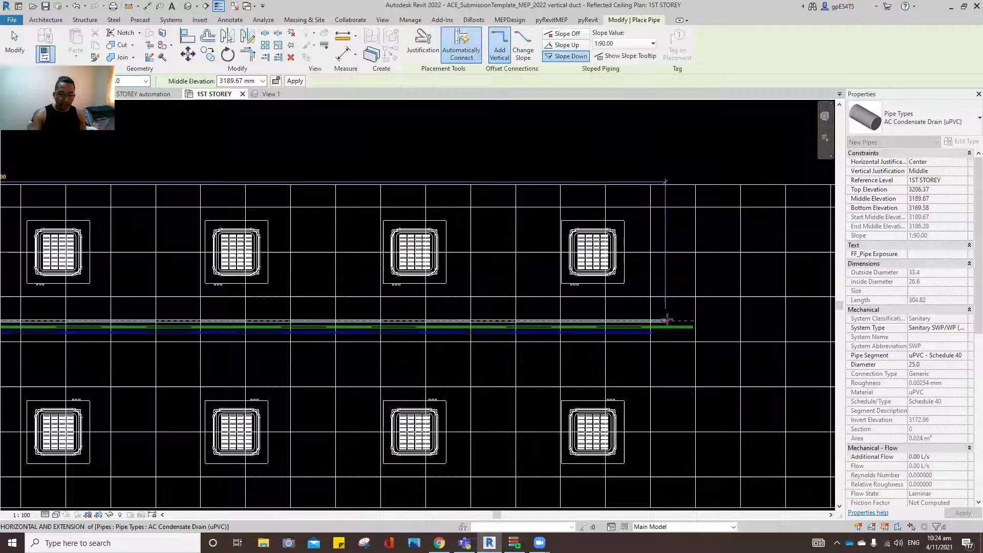
pyautogui.press('Escape')
pyautogui.press('Escape')
# - Examine the fall of the condensate main against the cassette units and ceiling from the front in the 3D view
pyautogui.scroll(-1, 660, 235)
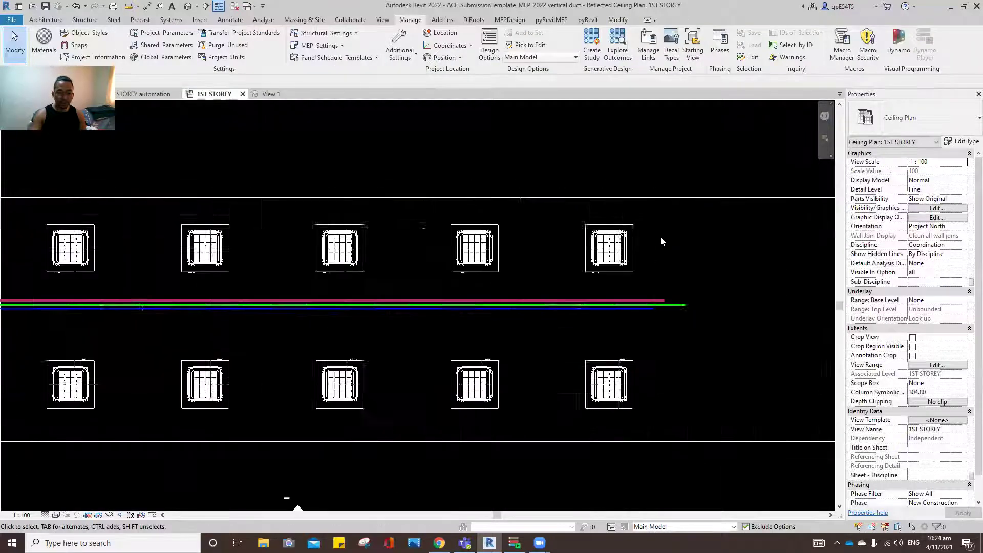
pyautogui.scroll(-1, 660, 236)
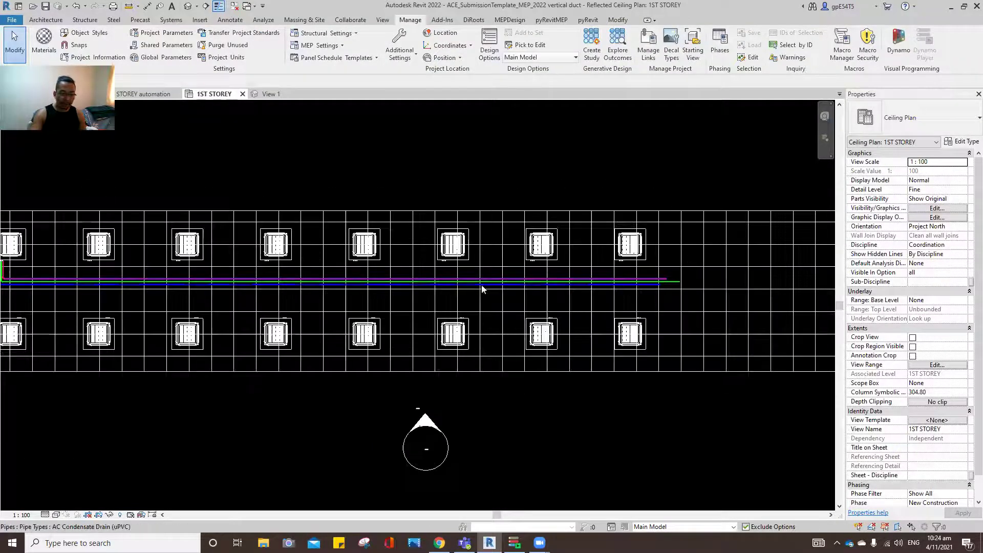
pyautogui.scroll(-1, 526, 291)
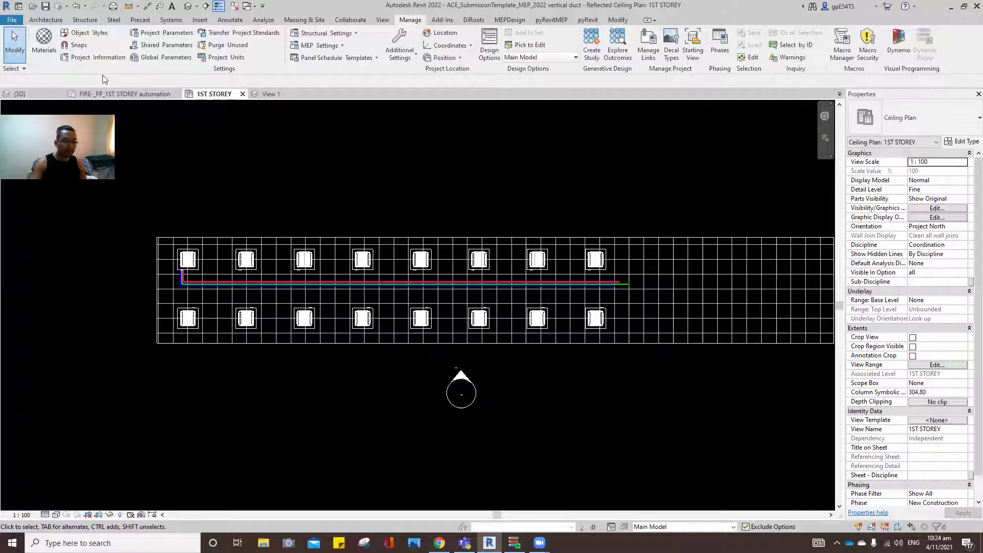
pyautogui.click(20, 93)
pyautogui.keyDown('shift'); pyautogui.moveTo(494, 192); pyautogui.dragTo(534, 191, button='middle'); pyautogui.keyUp('shift')
pyautogui.click(790, 160)
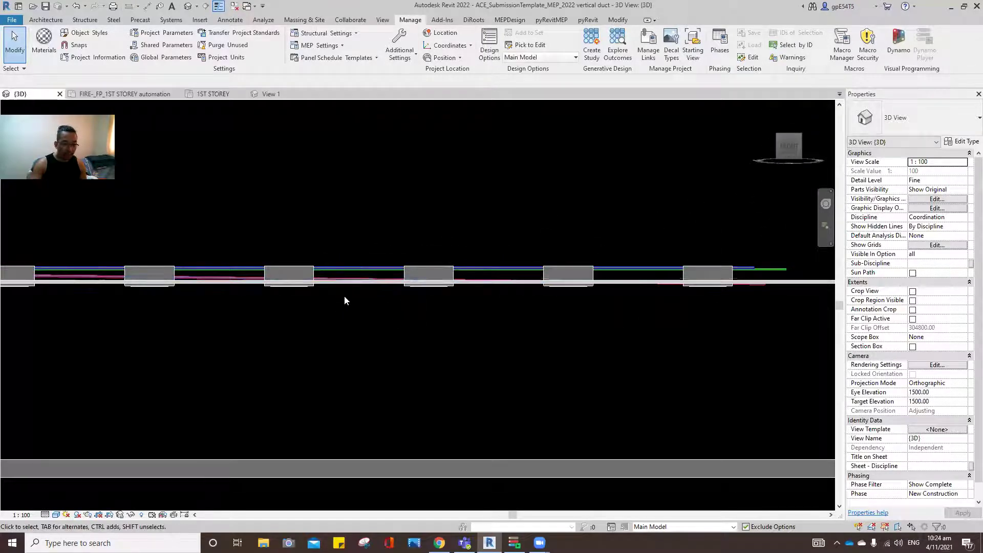
pyautogui.scroll(-3, 491, 237)
pyautogui.scroll(1, 286, 262)
pyautogui.scroll(1, 287, 262)
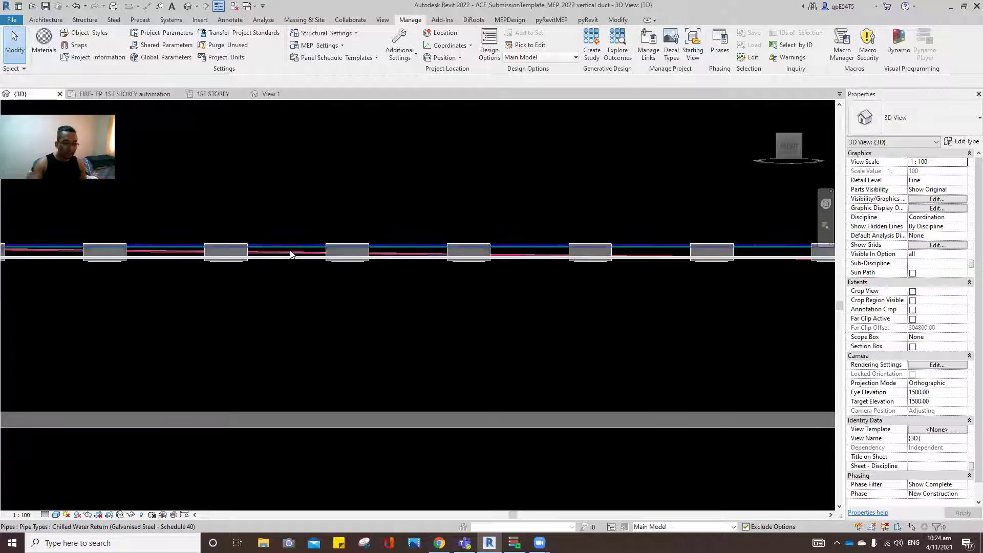
pyautogui.keyDown('shift'); pyautogui.moveTo(418, 220); pyautogui.dragTo(263, 307, button='middle'); pyautogui.keyUp('shift')
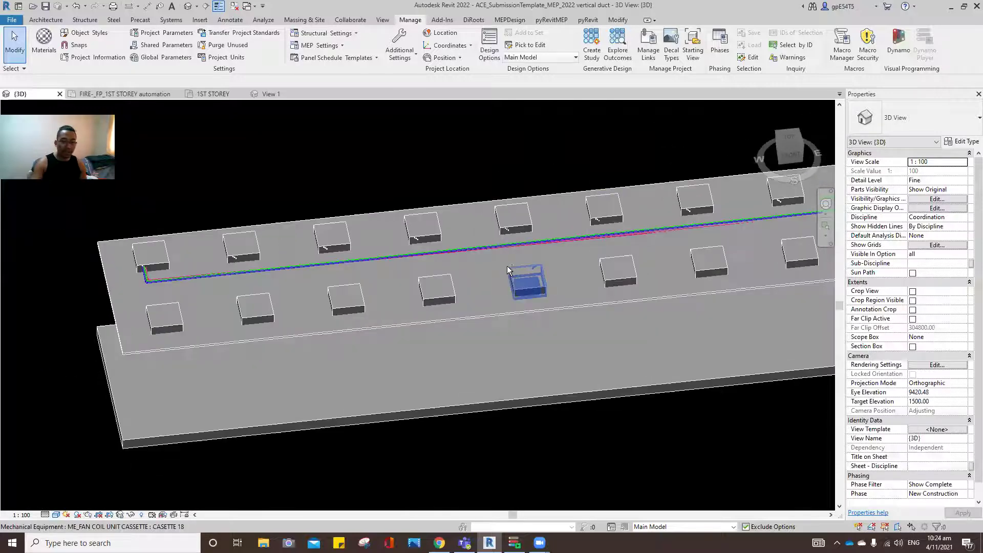
# - Look at the model from above and delete the 1:90 condensate main together with its elbow at the drain pipe
pyautogui.click(791, 138)
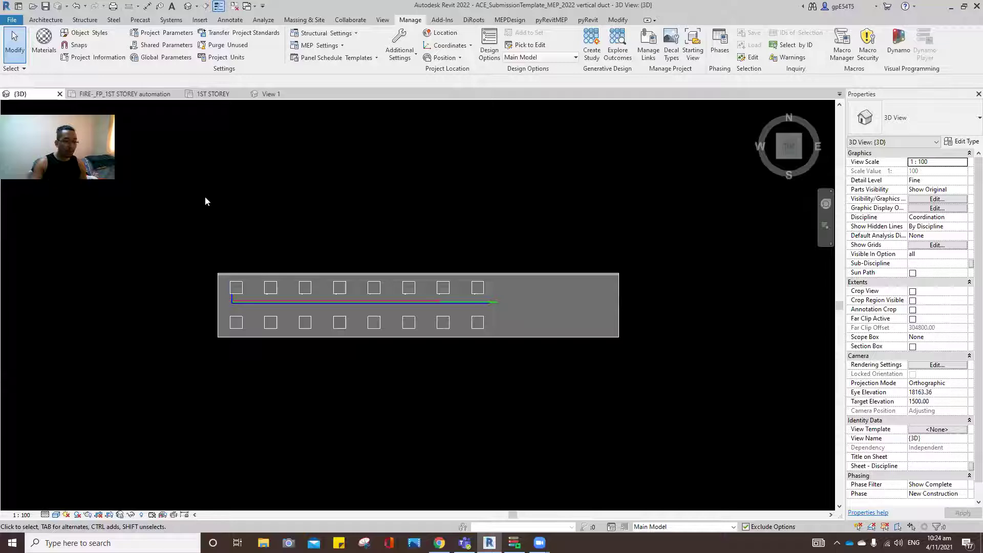
pyautogui.scroll(5, 239, 307)
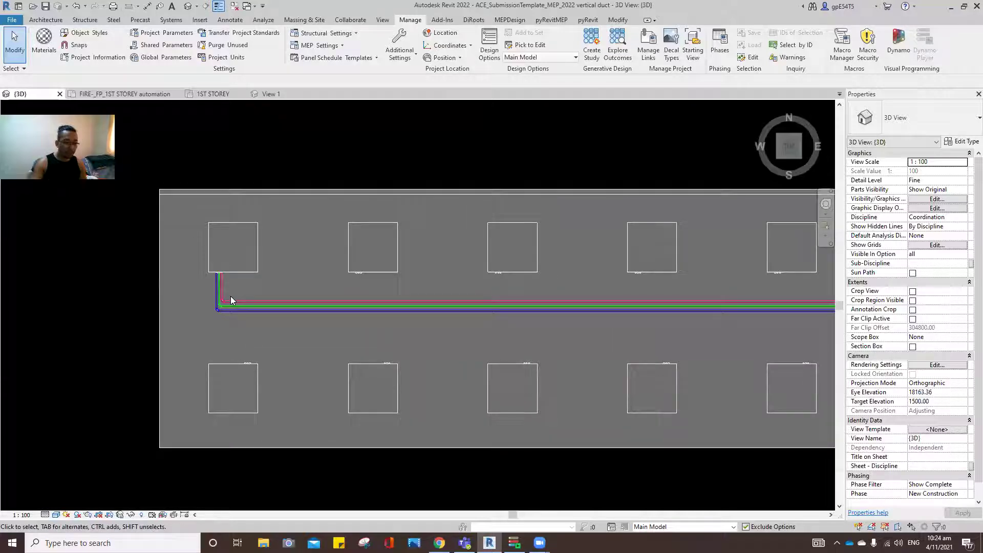
pyautogui.scroll(3, 230, 296)
pyautogui.scroll(2, 249, 301)
pyautogui.click(249, 302)
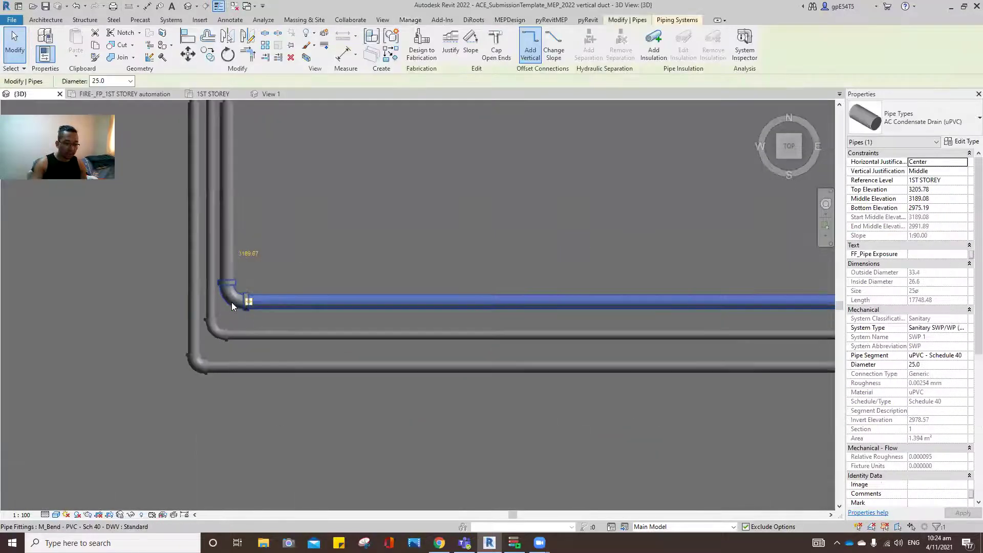
pyautogui.press('Delete')
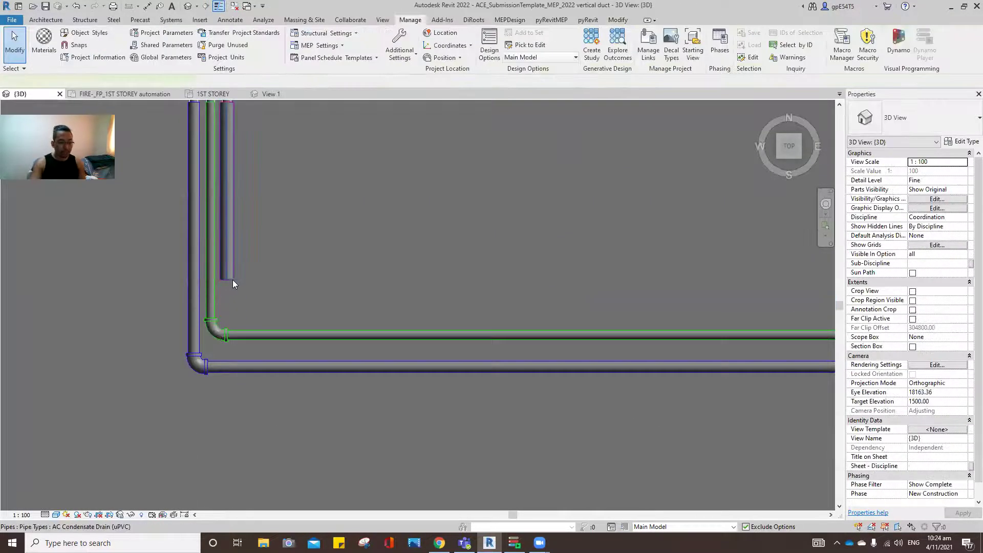
# - Redraw the condensate main from the drain pipe's open end with a downward slope of 1:60, running past the last unit, and check it from the front
pyautogui.click(228, 280)
pyautogui.rightClick(227, 279)
pyautogui.click(244, 278)
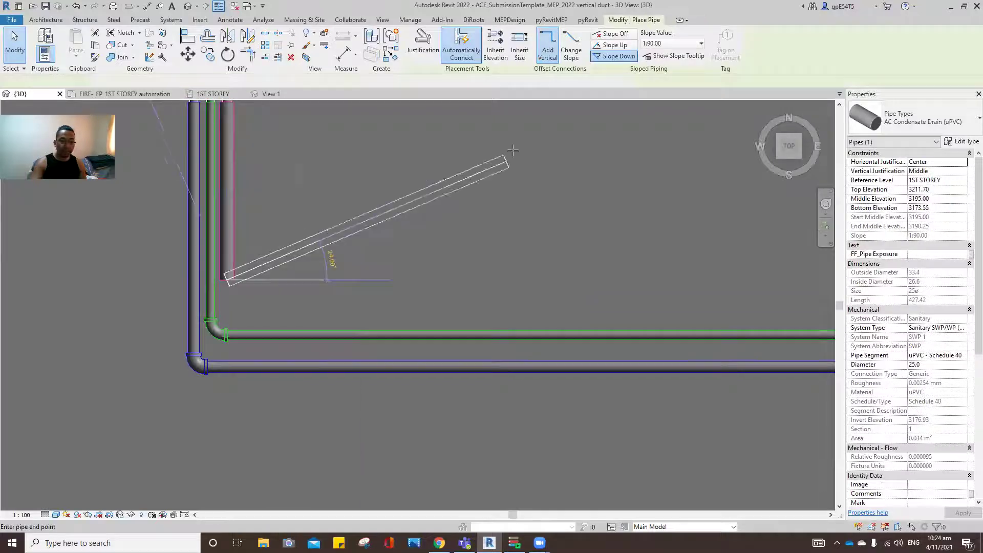
pyautogui.click(659, 46)
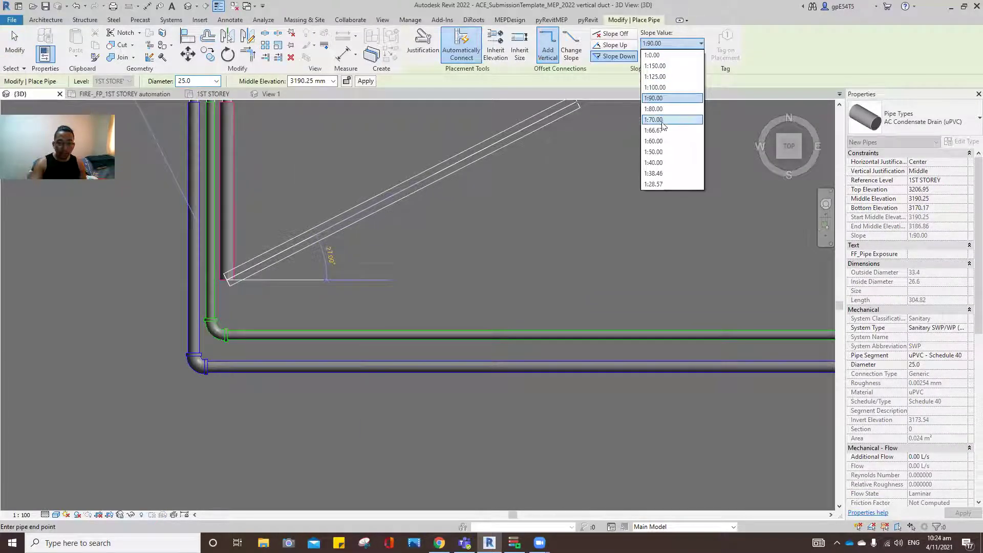
pyautogui.click(661, 141)
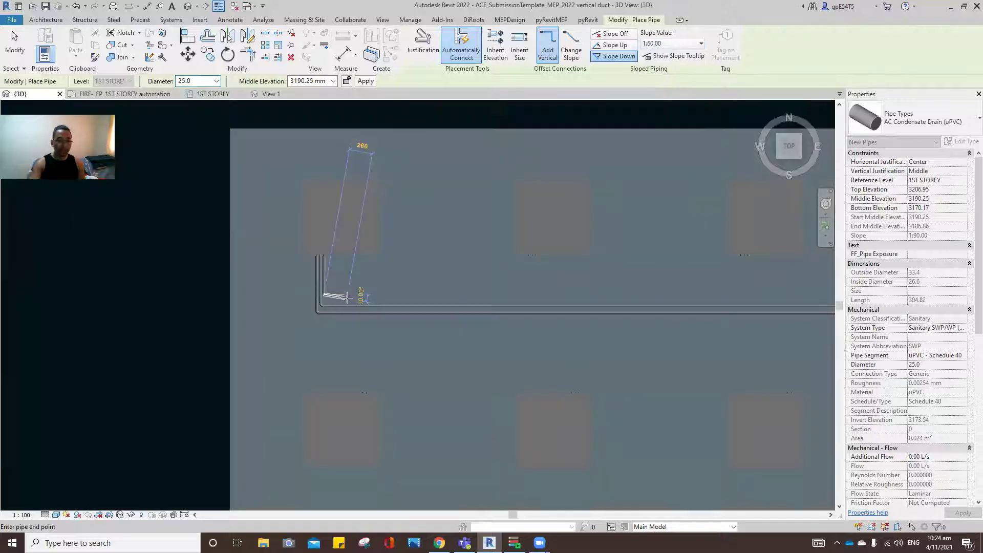
pyautogui.click(730, 297)
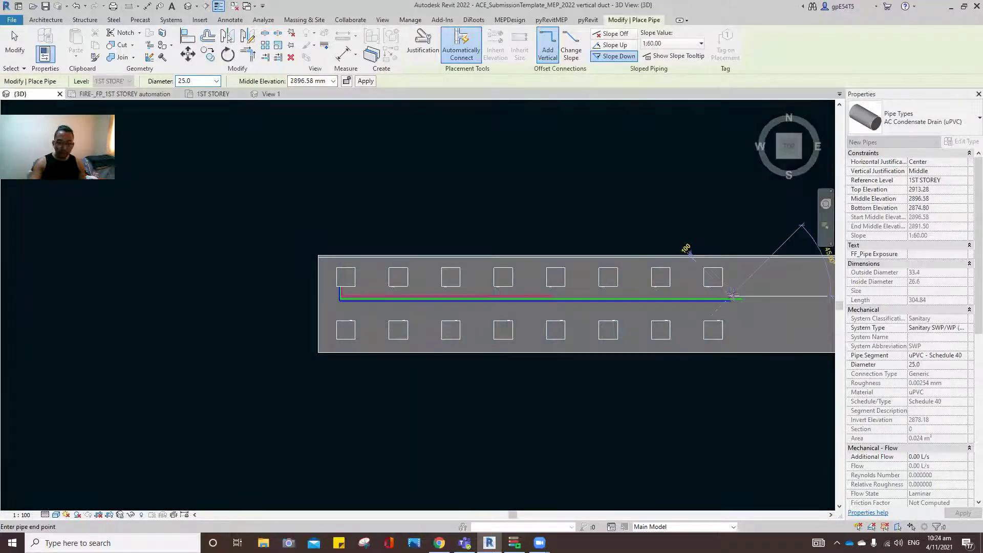
pyautogui.press('Escape')
pyautogui.press('Escape')
pyautogui.keyDown('shift'); pyautogui.moveTo(529, 315); pyautogui.dragTo(586, 313, button='middle'); pyautogui.keyUp('shift')
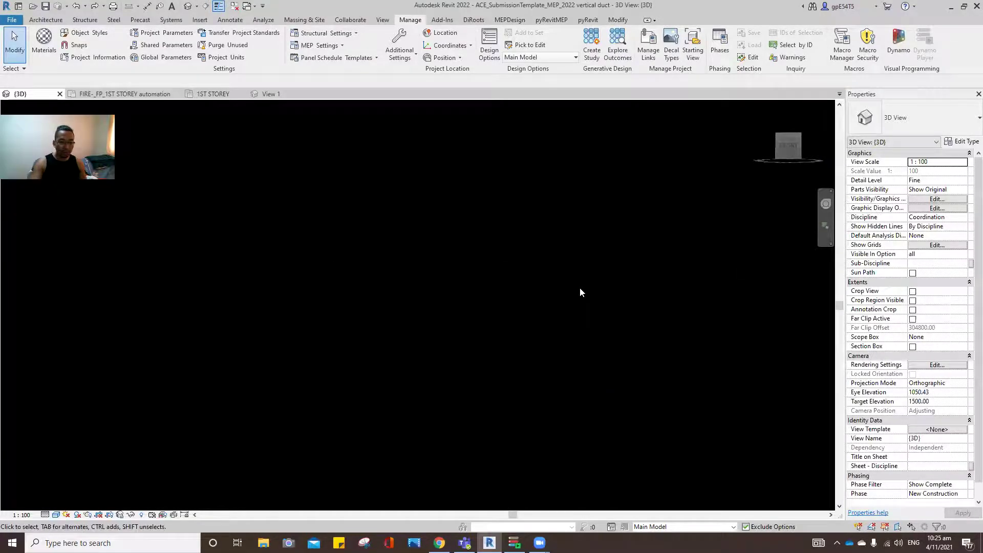
# - Draw the AC Condensate Drain (uPVC) main again from the drain pipe's open end, about 8.8 m long, sloping down at 1:90 beside the chilled water mains
pyautogui.click(783, 136)
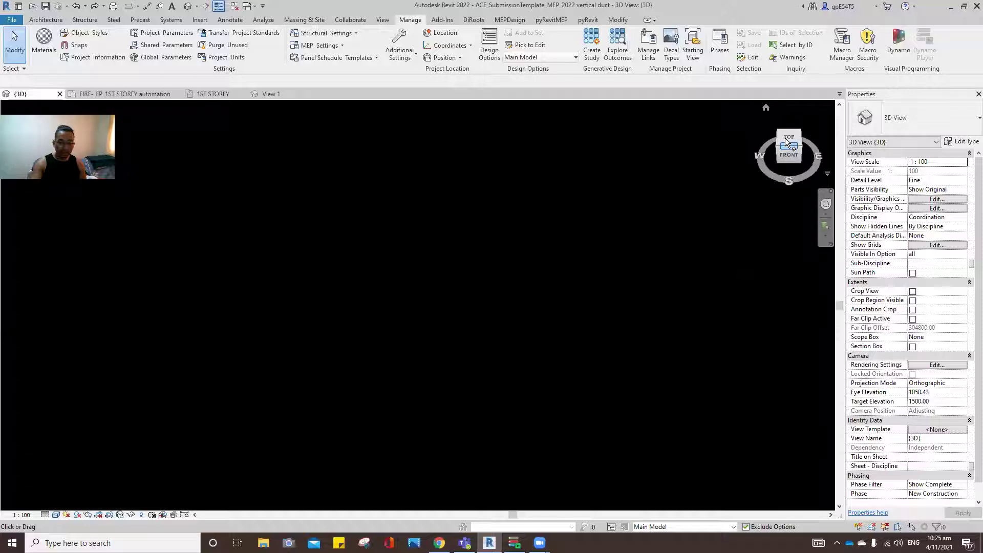
pyautogui.scroll(6, 173, 296)
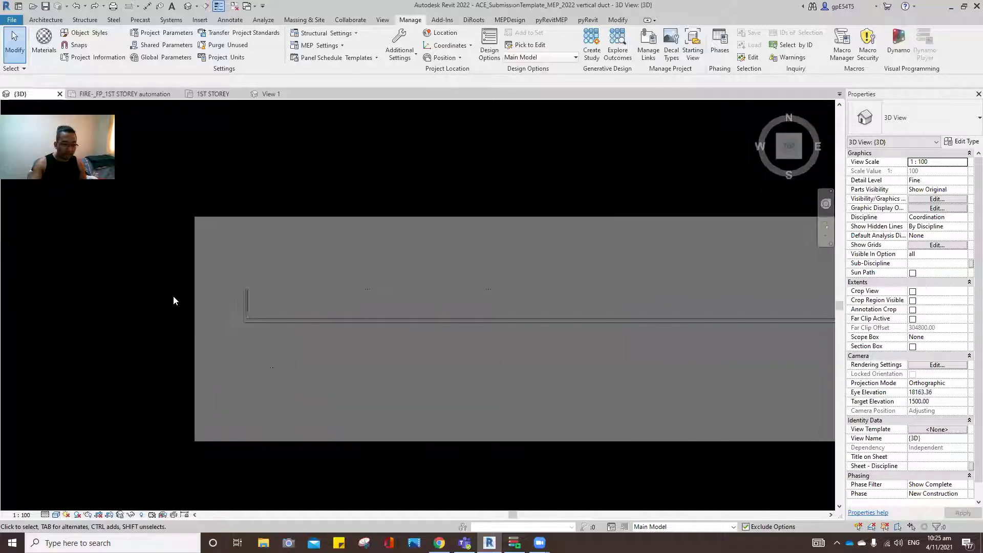
pyautogui.click(277, 333)
pyautogui.rightClick(277, 334)
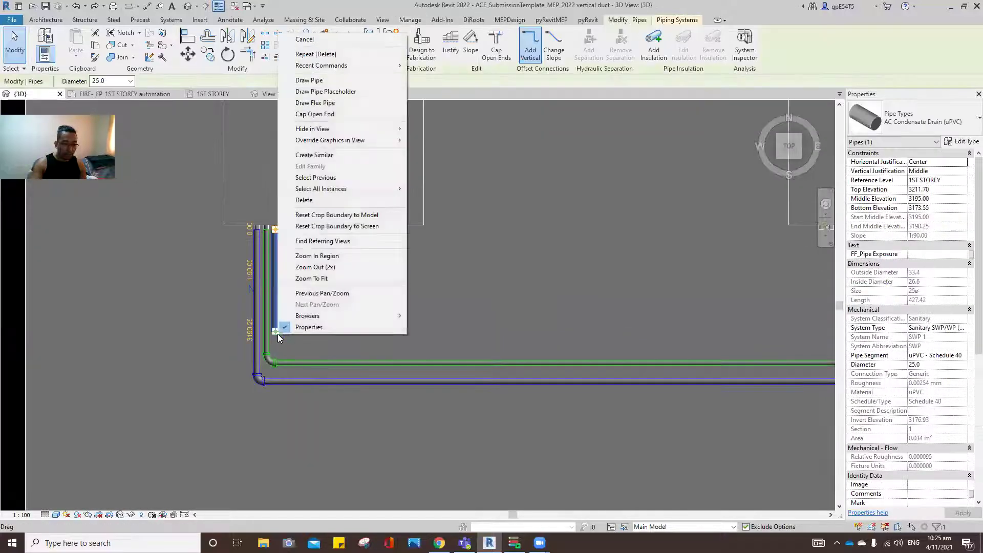
pyautogui.click(314, 81)
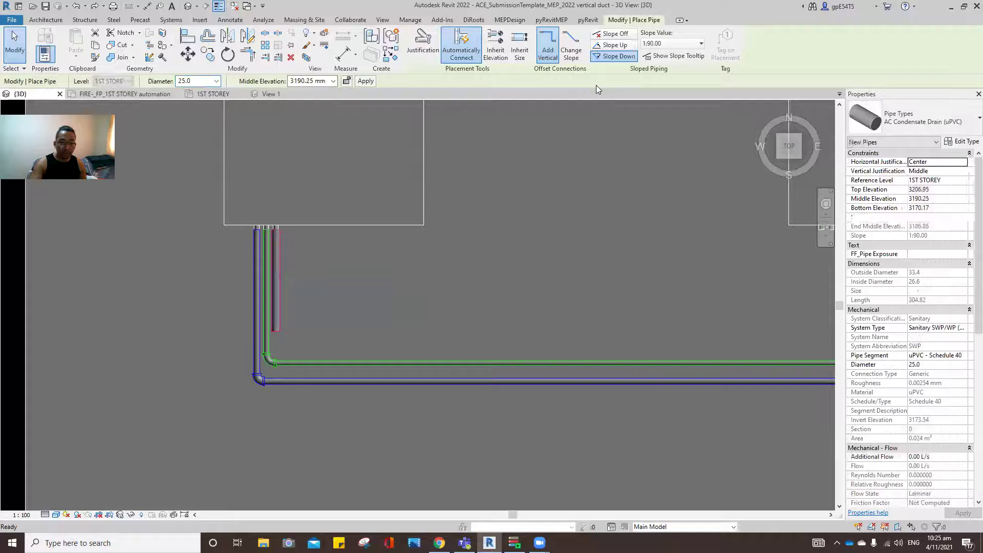
pyautogui.click(617, 56)
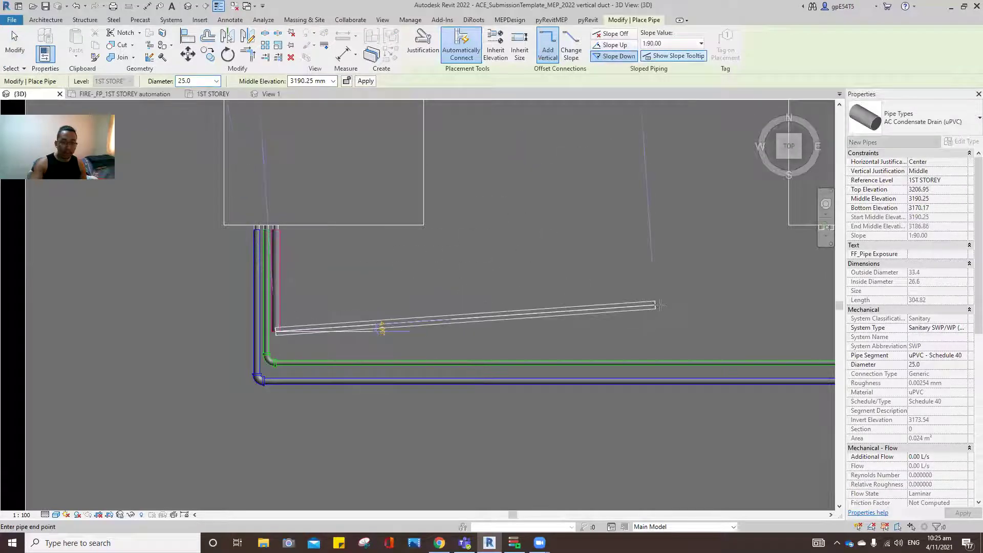
pyautogui.moveTo(727, 306); pyautogui.dragTo(358, 353, button='middle')
pyautogui.scroll(-2, 466, 352)
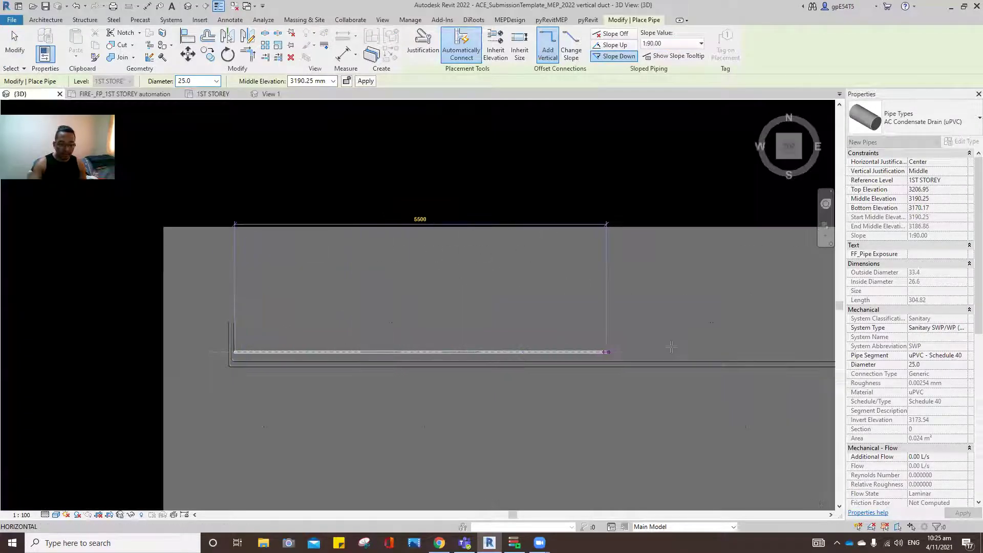
pyautogui.moveTo(671, 348); pyautogui.dragTo(416, 352, button='middle')
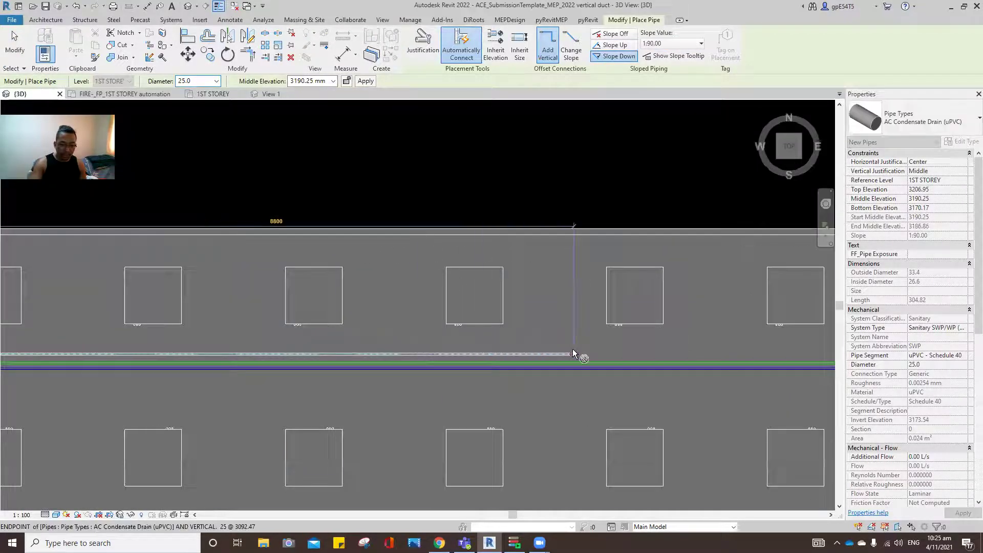
pyautogui.click(572, 353)
pyautogui.press('Escape')
pyautogui.press('Escape')
pyautogui.scroll(-2, 549, 326)
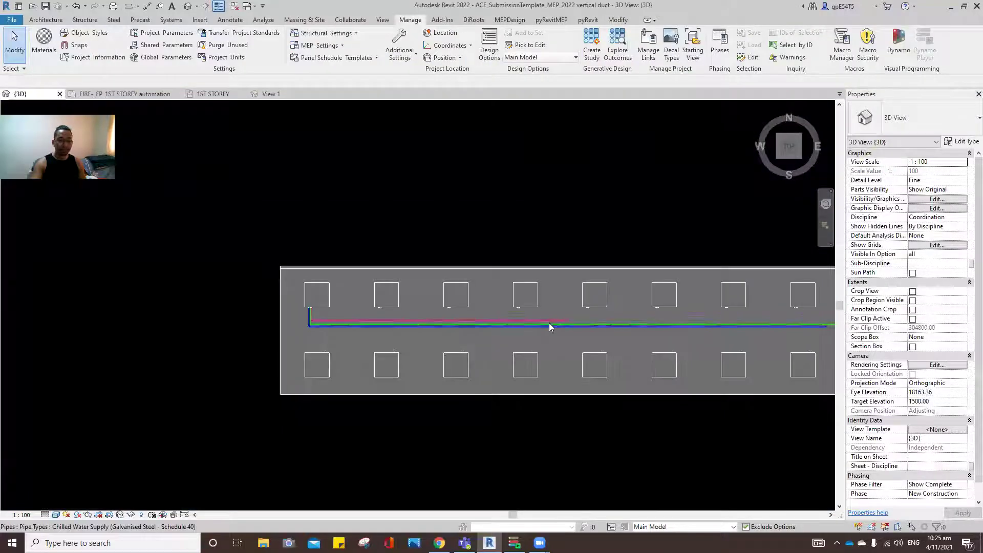
# - Examine the fall of the shortened condensate main against the cassette units and ceiling from the side in the 3D view
pyautogui.click(552, 318)
pyautogui.keyDown('shift'); pyautogui.moveTo(552, 318); pyautogui.dragTo(385, 275, button='middle'); pyautogui.keyUp('shift')
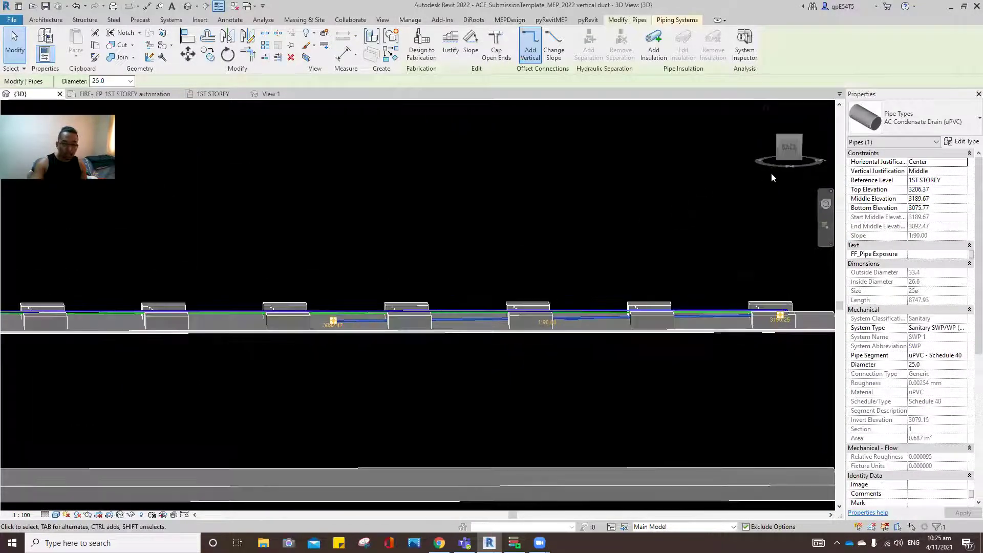
pyautogui.keyDown('shift'); pyautogui.moveTo(767, 184); pyautogui.dragTo(602, 293, button='middle'); pyautogui.keyUp('shift')
pyautogui.click(177, 321)
pyautogui.click(602, 294)
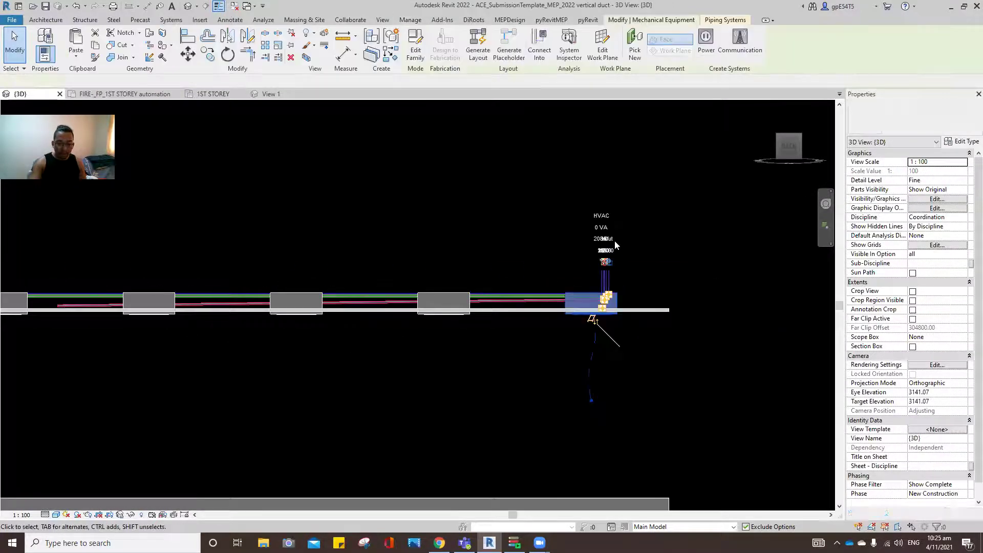
pyautogui.press('Escape')
pyautogui.keyDown('shift'); pyautogui.moveTo(632, 235); pyautogui.dragTo(512, 333, button='middle'); pyautogui.keyUp('shift')
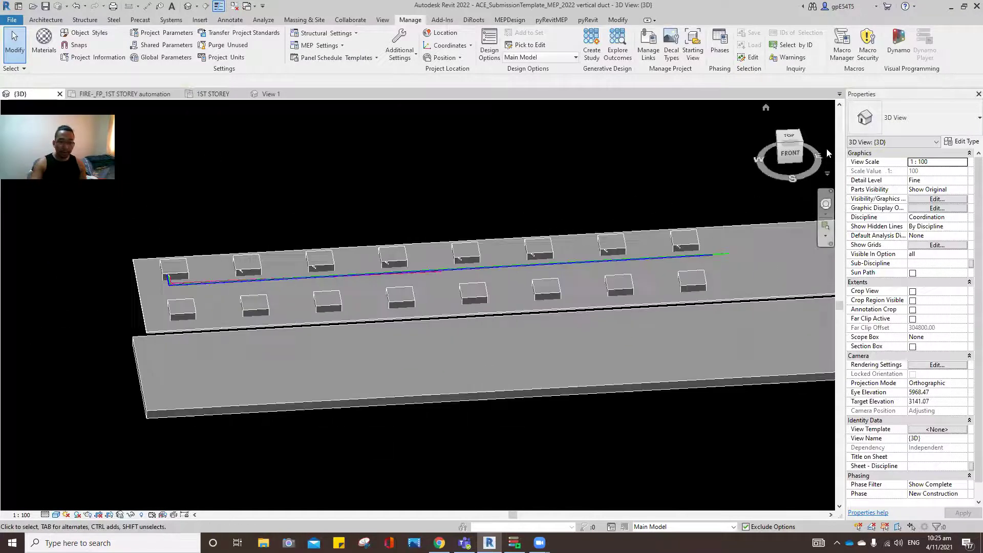
# - From the condensate main's open end, draw a perpendicular 25 mm run about 1.7 m long between two north-row units, sloping down at 1:90
pyautogui.click(784, 136)
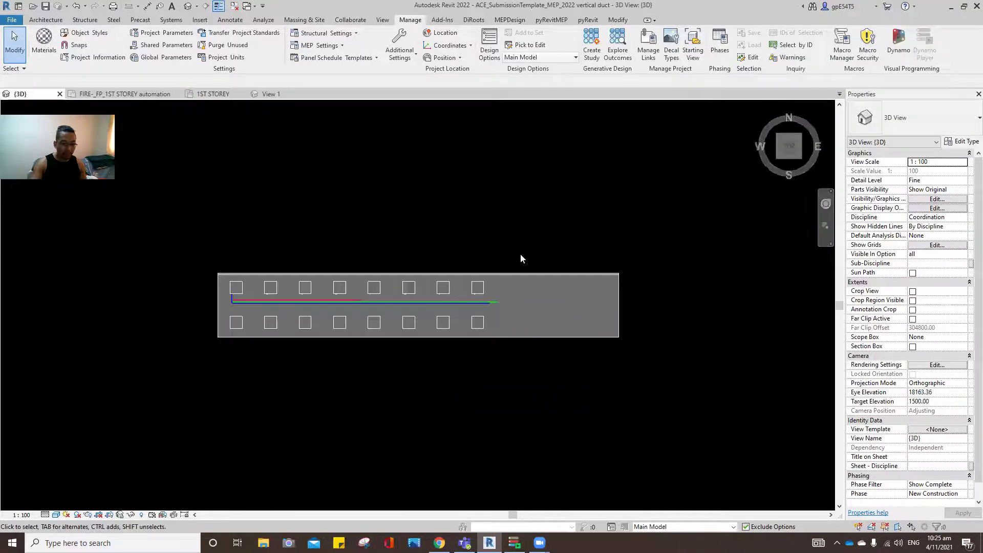
pyautogui.scroll(6, 356, 302)
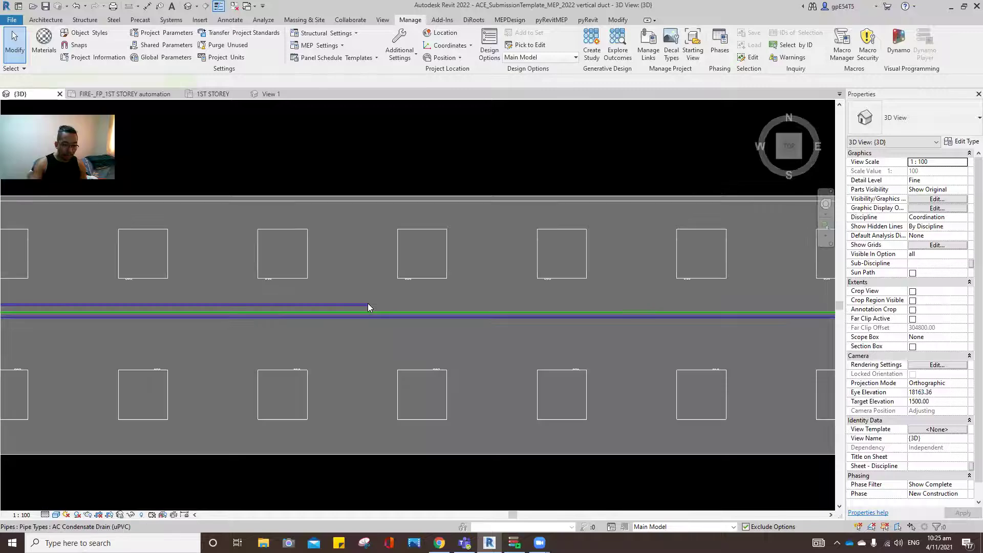
pyautogui.rightClick(368, 305)
pyautogui.click(405, 49)
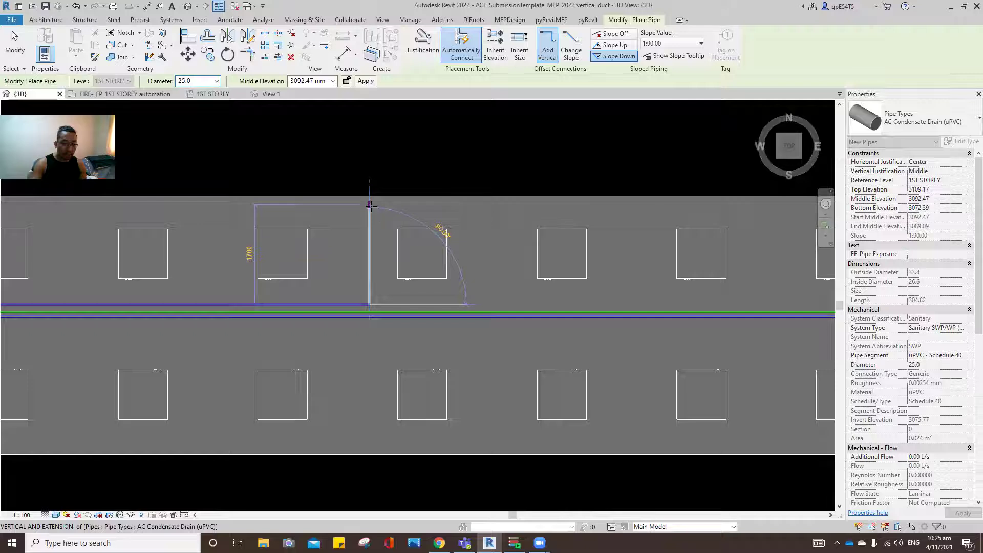
pyautogui.click(370, 205)
pyautogui.press('Escape')
pyautogui.press('Escape')
pyautogui.scroll(-3, 421, 246)
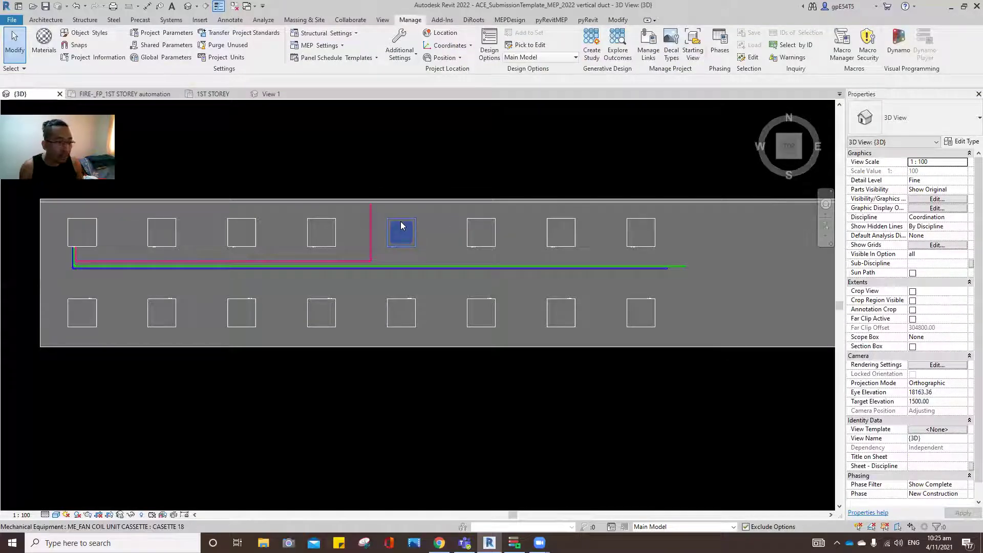
pyautogui.scroll(1, 281, 253)
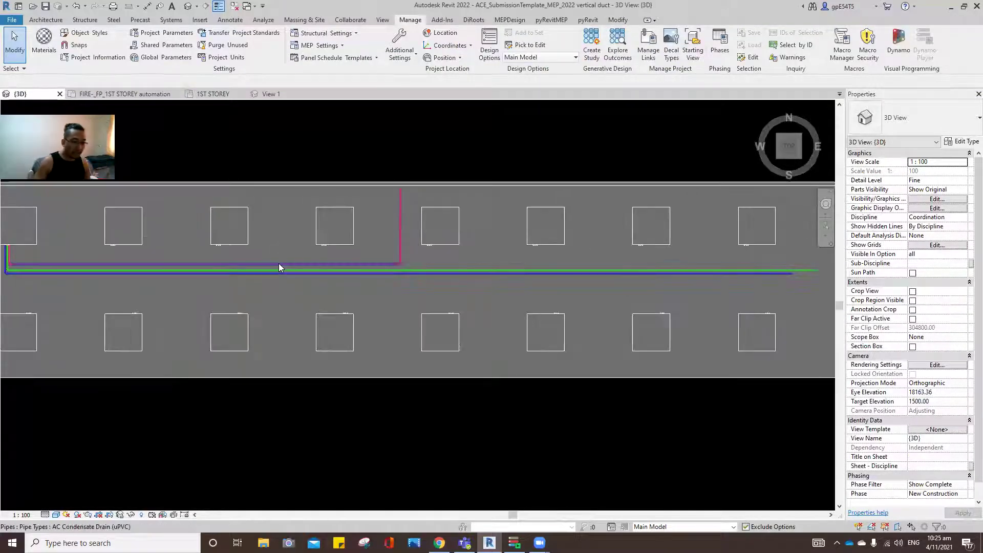
pyautogui.click(279, 264)
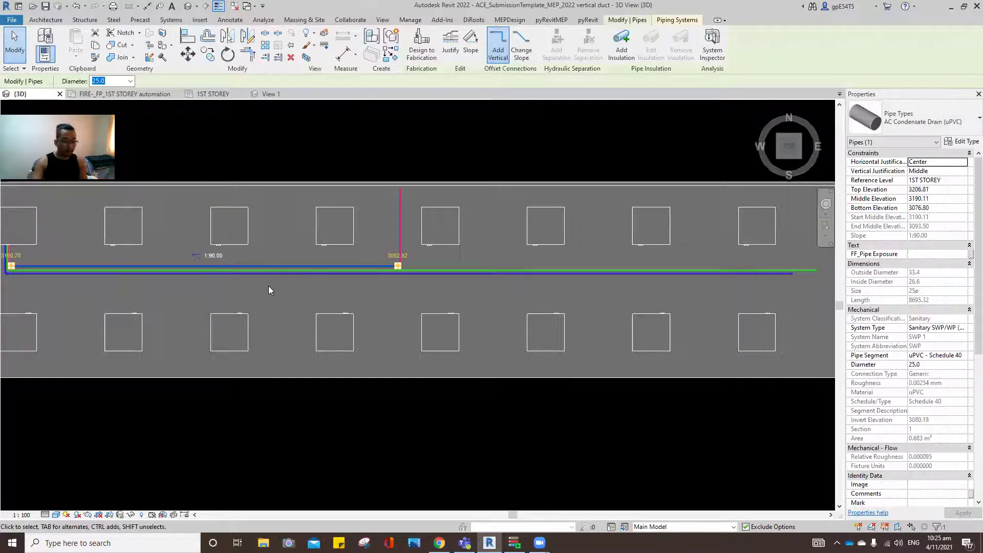
pyautogui.moveTo(268, 285); pyautogui.dragTo(285, 270, button='middle')
pyautogui.moveTo(304, 283); pyautogui.dragTo(289, 256)
# - Draw a short, unsloped Chilled Water Supply (Galvanised Steel - Schedule 40) pipe from the 20 mm connector of the westernmost south-row unit towards the mains
pyautogui.moveTo(369, 256); pyautogui.dragTo(439, 289, button='middle')
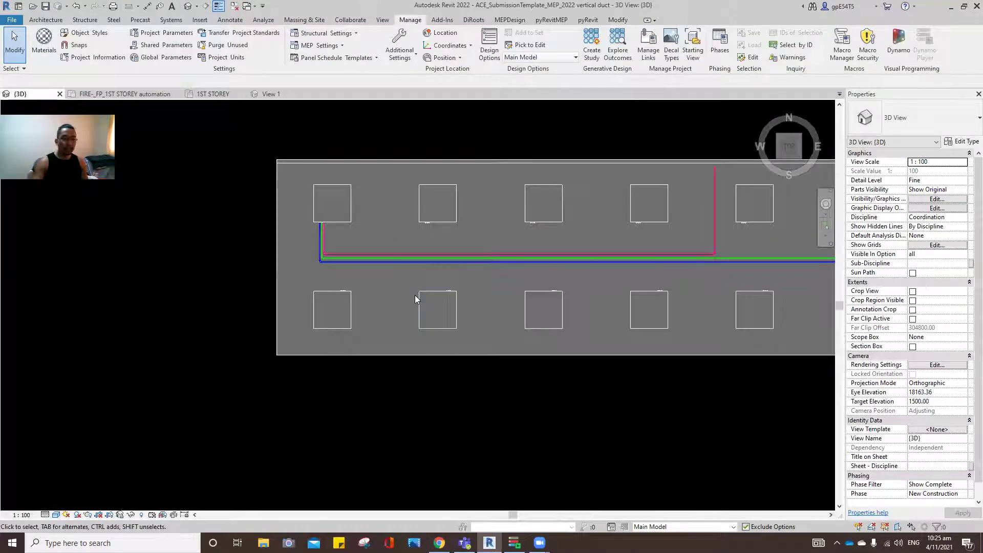
pyautogui.scroll(3, 361, 279)
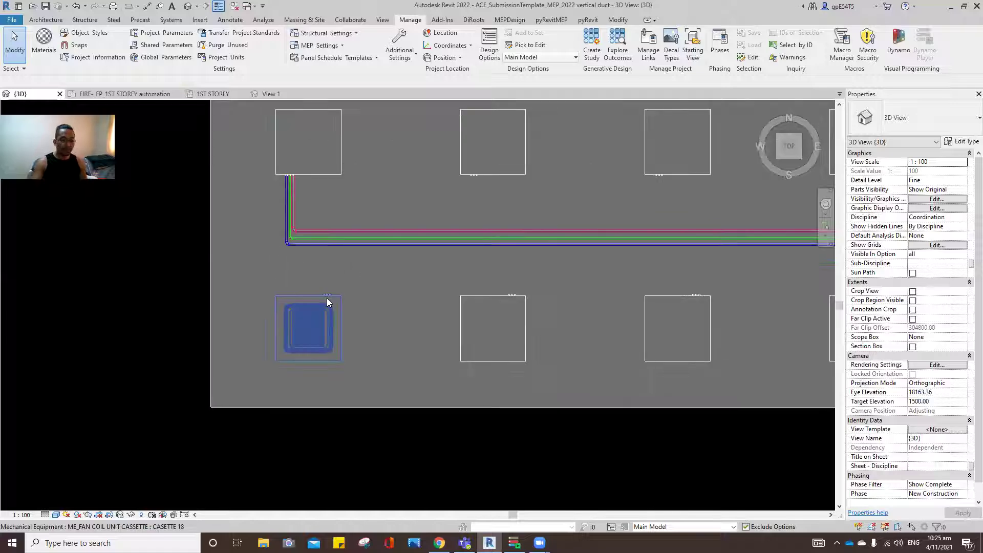
pyautogui.click(328, 301)
pyautogui.scroll(4, 329, 287)
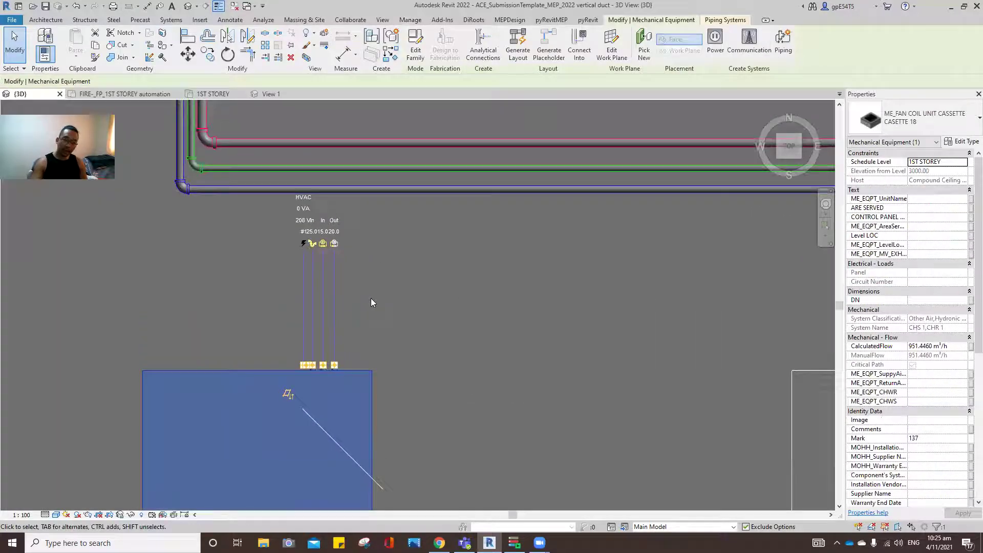
pyautogui.click(334, 243)
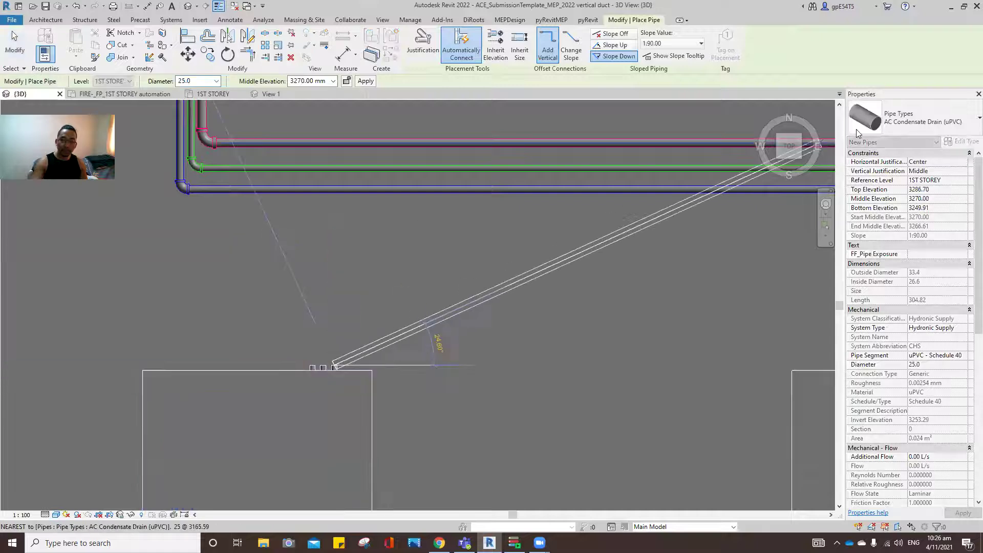
pyautogui.click(880, 125)
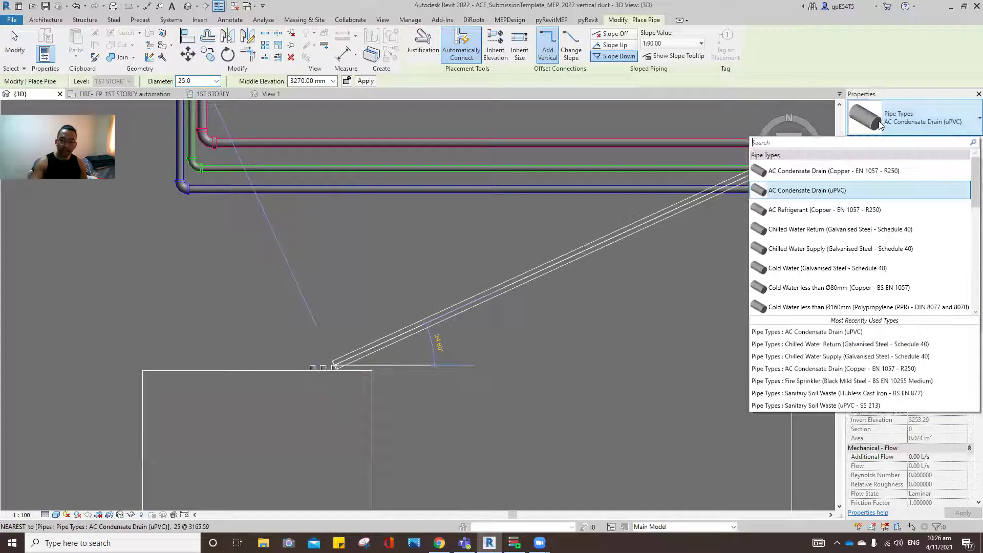
pyautogui.click(849, 246)
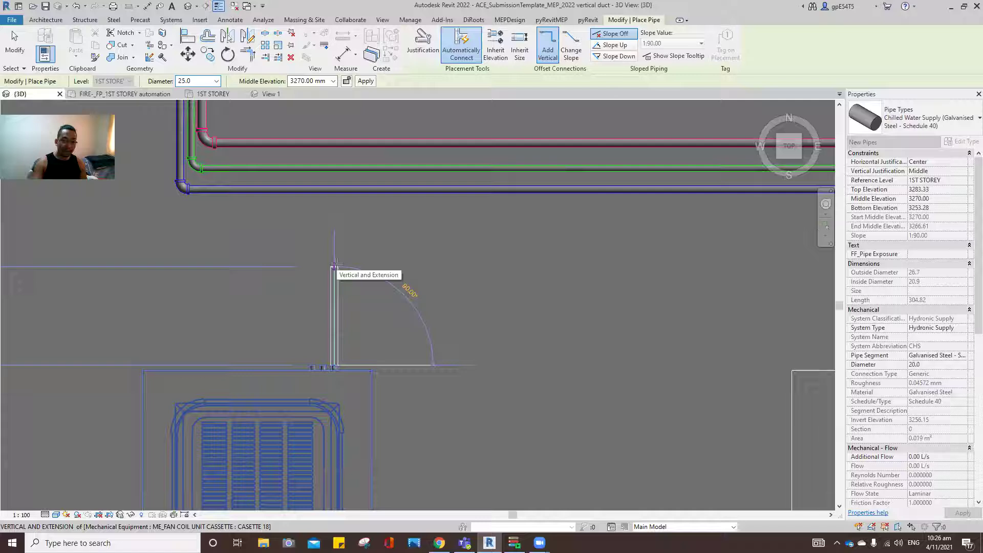
pyautogui.click(334, 266)
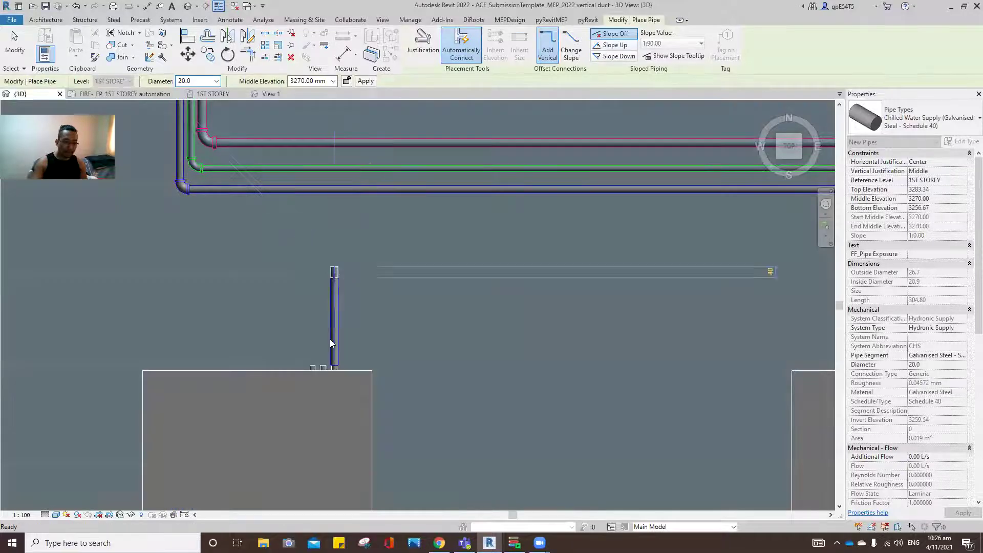
pyautogui.press('Escape')
pyautogui.press('Escape')
# - Draw a Chilled Water Return (Galvanised Steel - Schedule 40) pipe from the same unit's 15 mm connector, ending level with the supply stub
pyautogui.click(319, 370)
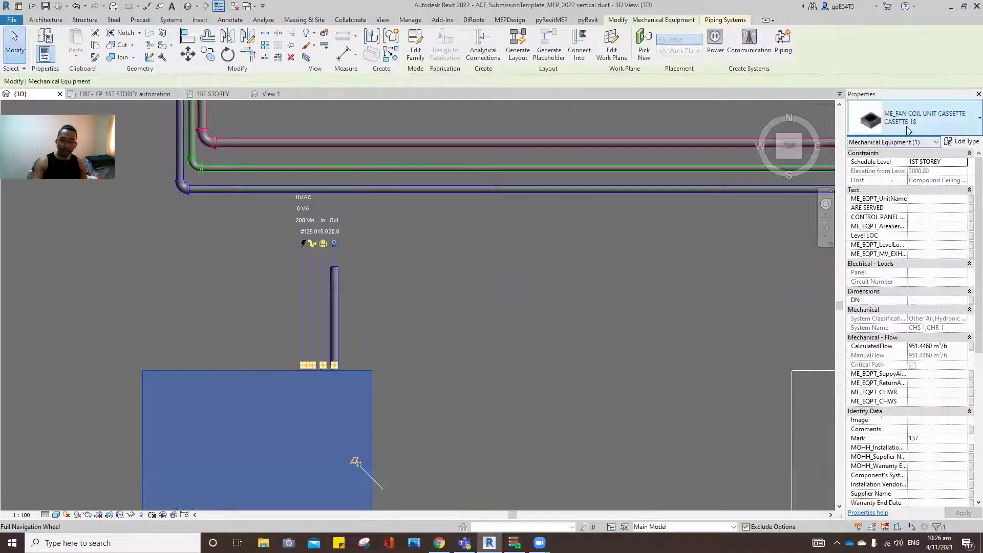
pyautogui.click(323, 244)
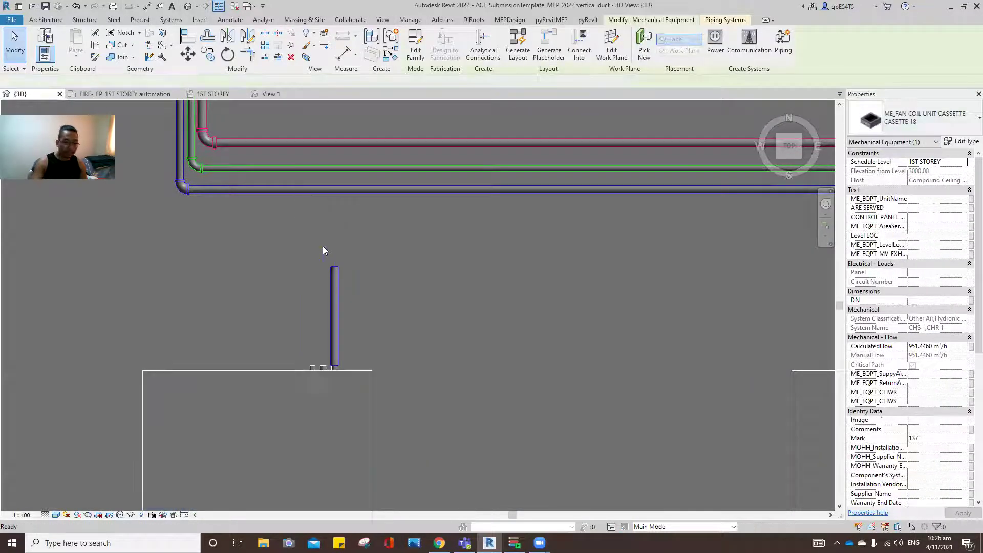
pyautogui.click(917, 119)
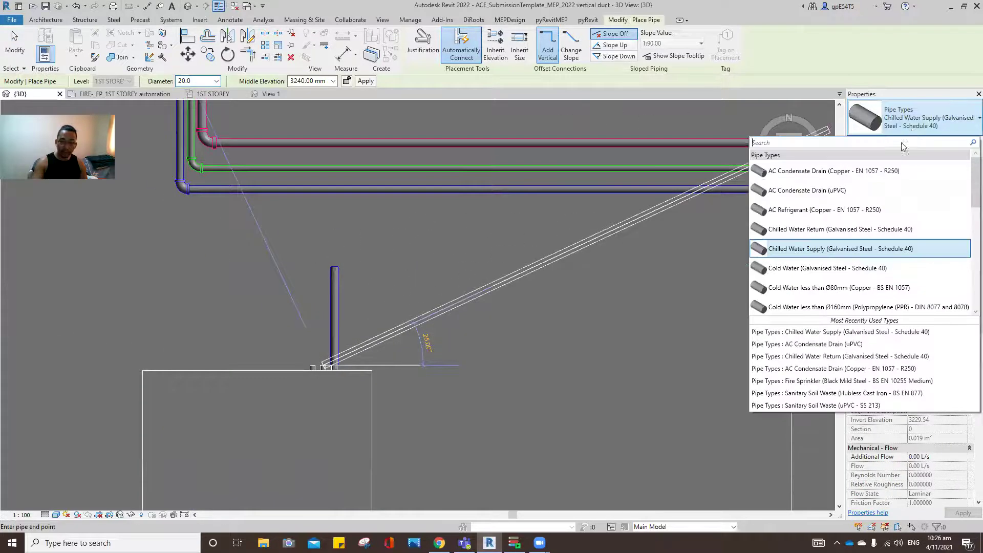
pyautogui.click(837, 228)
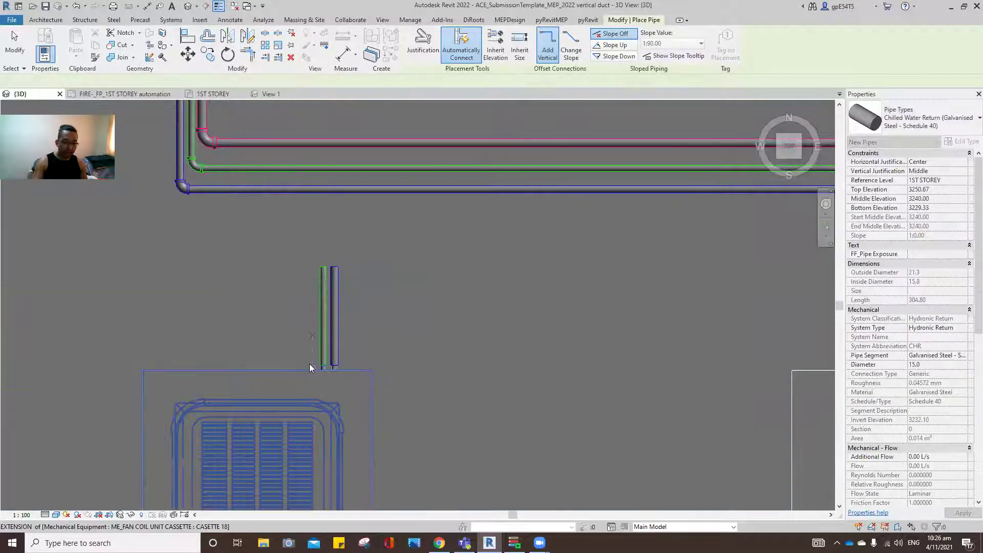
pyautogui.press('Escape')
pyautogui.press('Escape')
# - Draw an AC Condensate Drain (uPVC) pipe from the unit's 25 mm drain connector, sloping down at 1:90 and extending past the two chilled water stubs
pyautogui.click(309, 358)
pyautogui.scroll(1, 353, 253)
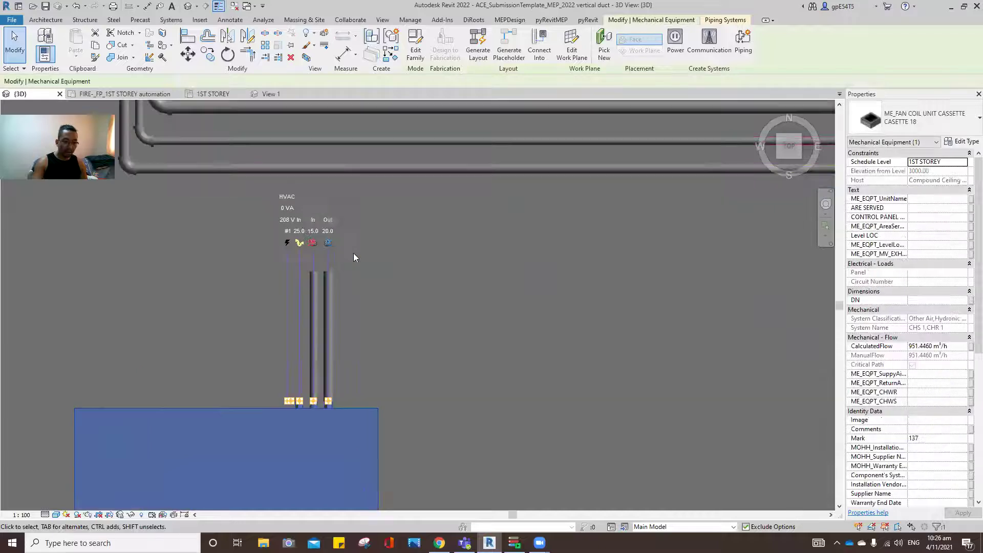
pyautogui.click(299, 243)
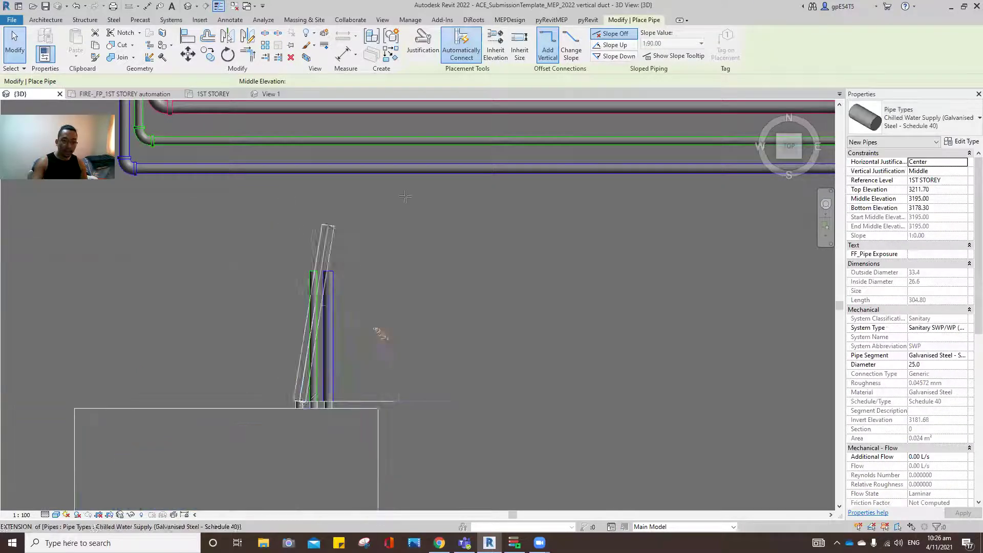
pyautogui.click(917, 118)
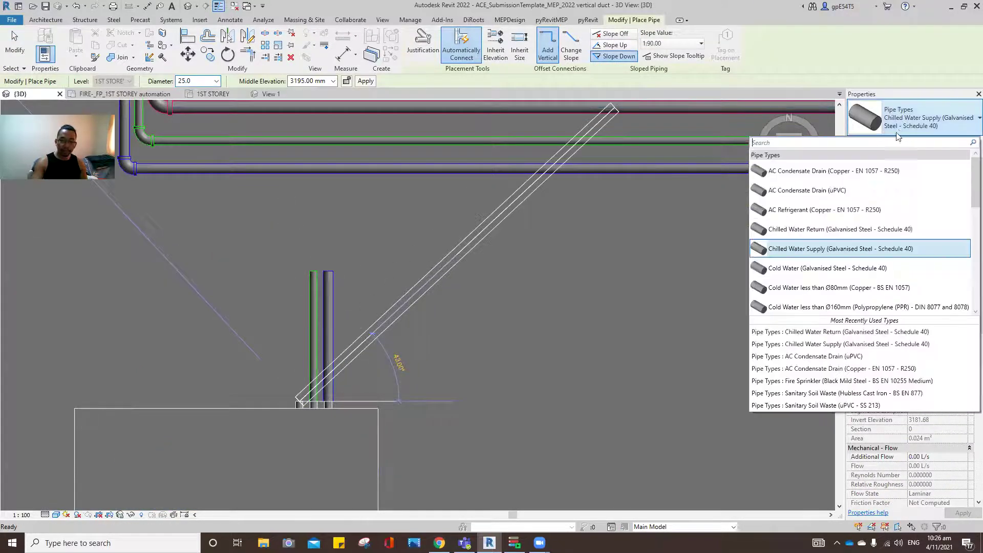
pyautogui.click(837, 190)
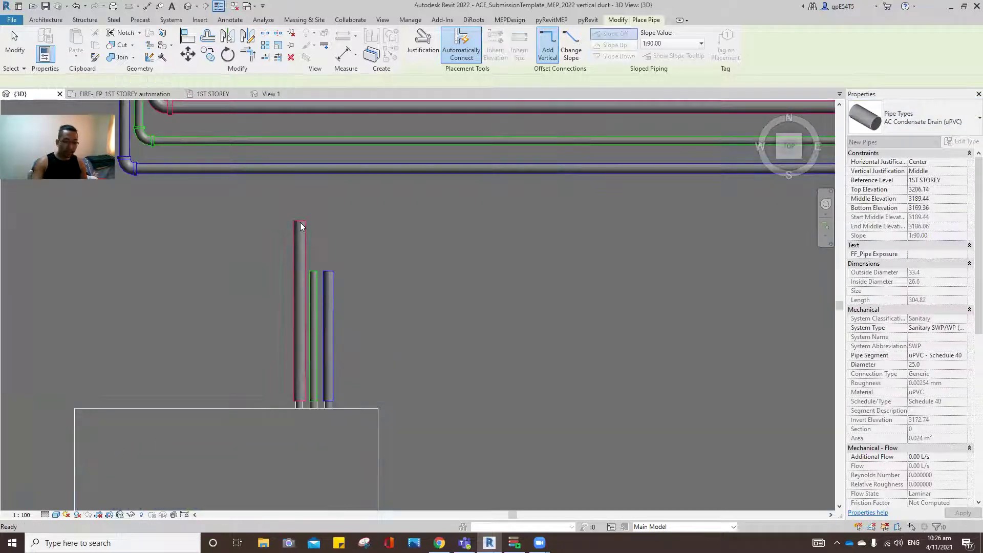
pyautogui.press('Escape')
pyautogui.press('Escape')
# - Switch to the 1ST STOREY ceiling plan and view the pipe stubs of the westernmost south-row unit beside the mains
pyautogui.moveTo(302, 222); pyautogui.dragTo(317, 295, button='middle')
pyautogui.scroll(-5, 317, 295)
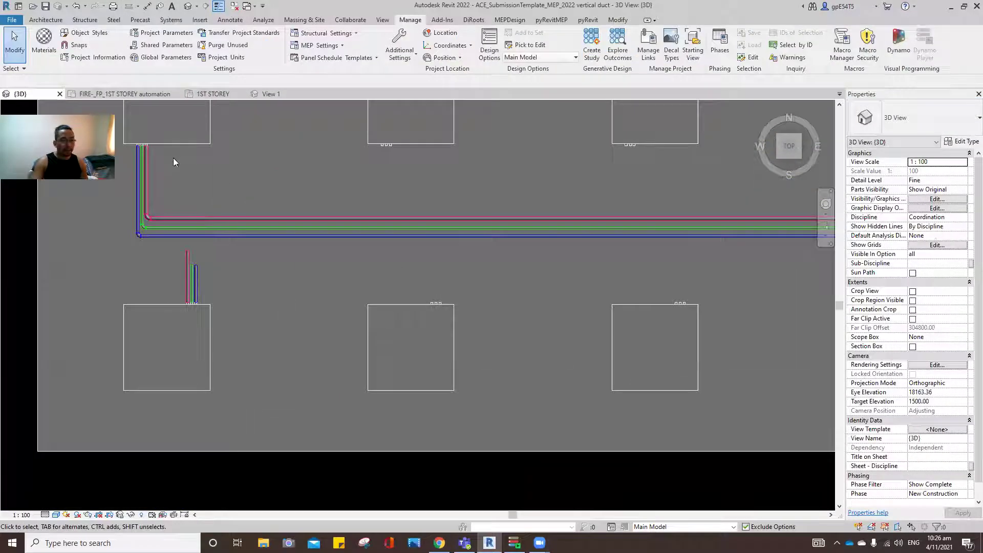
pyautogui.click(213, 94)
pyautogui.scroll(4, 154, 318)
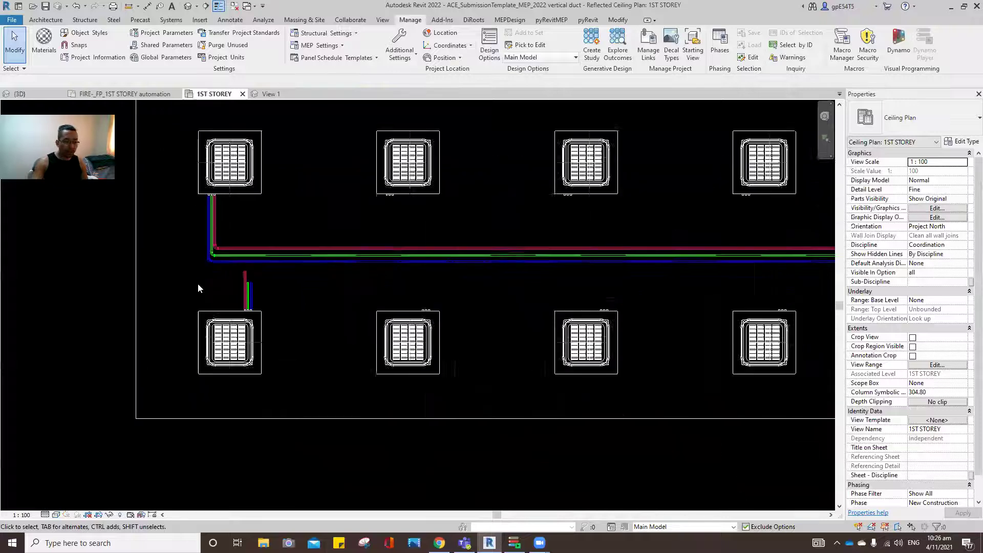
pyautogui.scroll(-1, 99, 340)
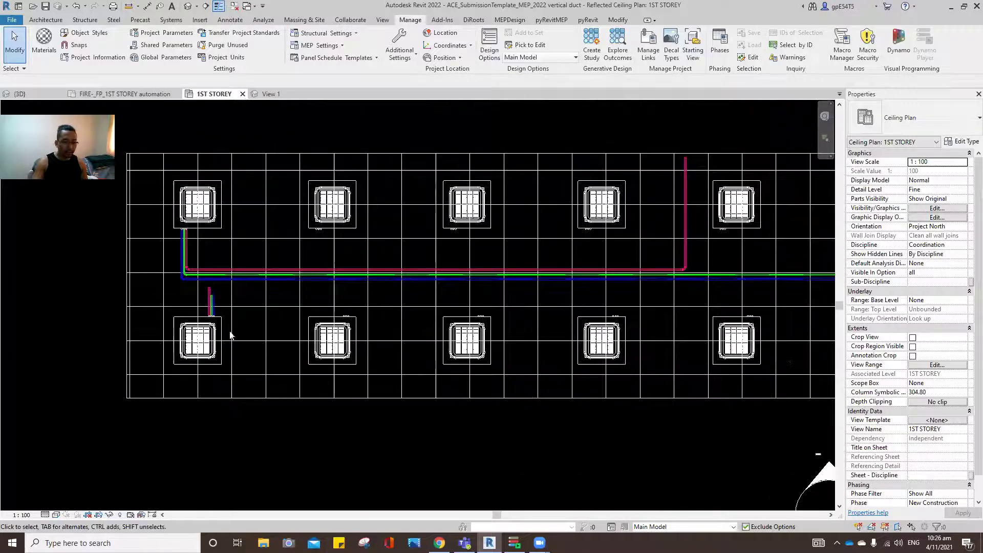
# - Delete the second south-row cassette unit from the west, leaving the piped westernmost unit in place
pyautogui.scroll(-2, 123, 277)
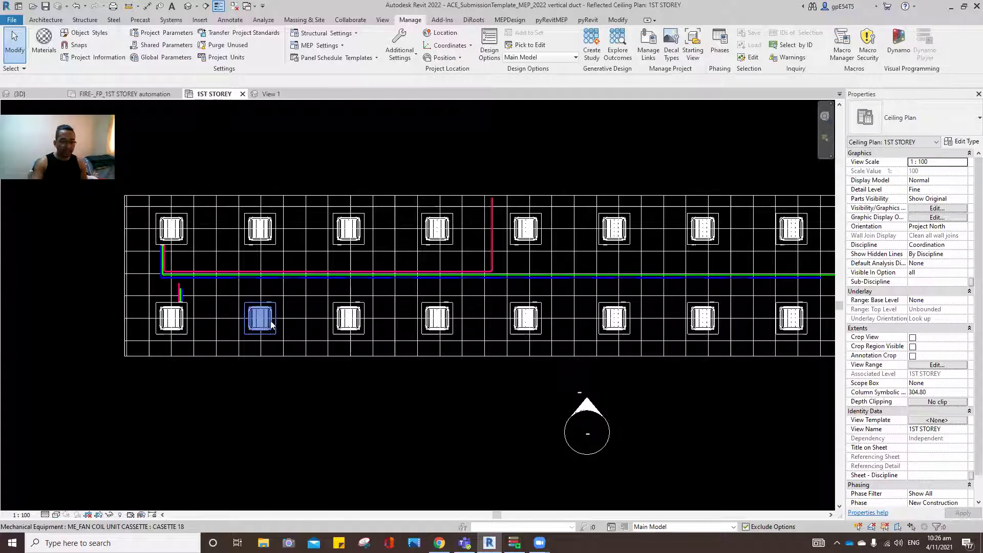
pyautogui.scroll(-1, 369, 412)
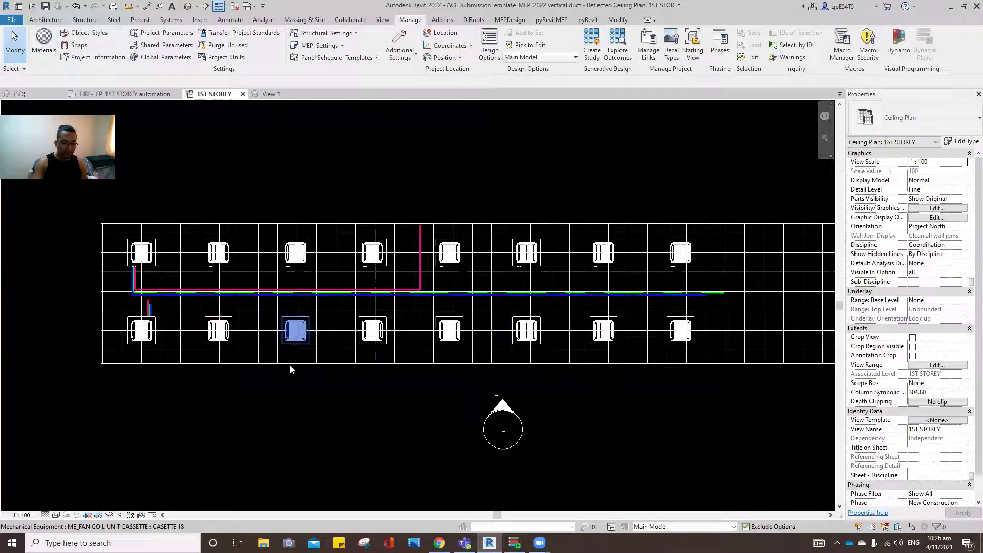
pyautogui.scroll(3, 102, 312)
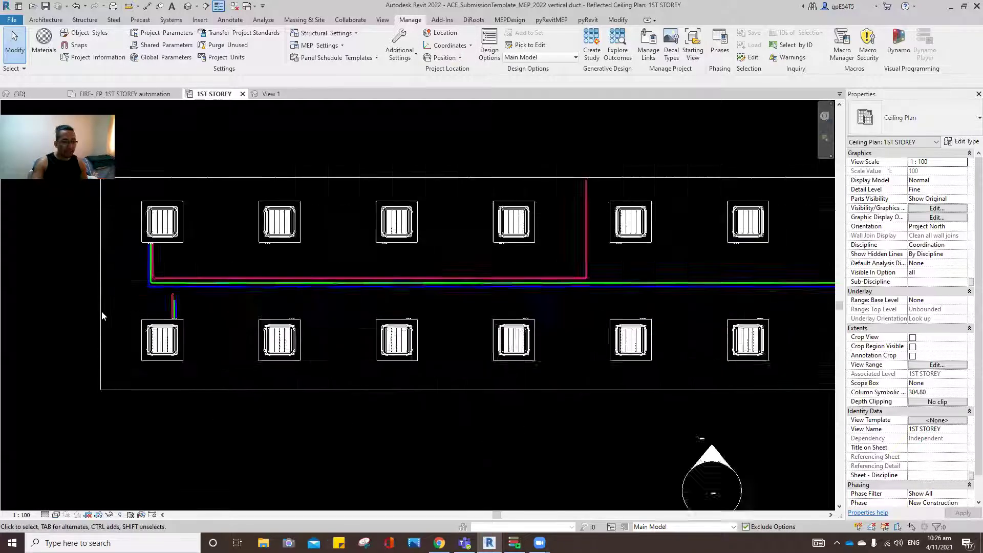
pyautogui.moveTo(52, 294); pyautogui.dragTo(209, 380)
pyautogui.click(289, 339)
pyautogui.press('Delete')
# - Copy the westernmost south-row unit with its three pipe stubs into the vacant second position of that row
pyautogui.moveTo(51, 279); pyautogui.dragTo(220, 377)
pyautogui.moveTo(68, 289); pyautogui.dragTo(213, 381)
pyautogui.press('c')
pyautogui.press('o')
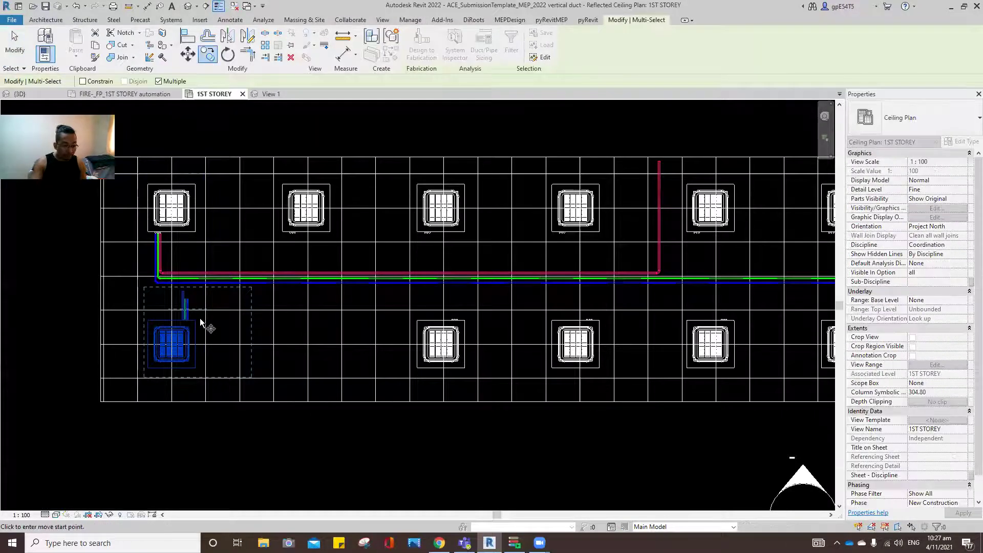
pyautogui.click(209, 313)
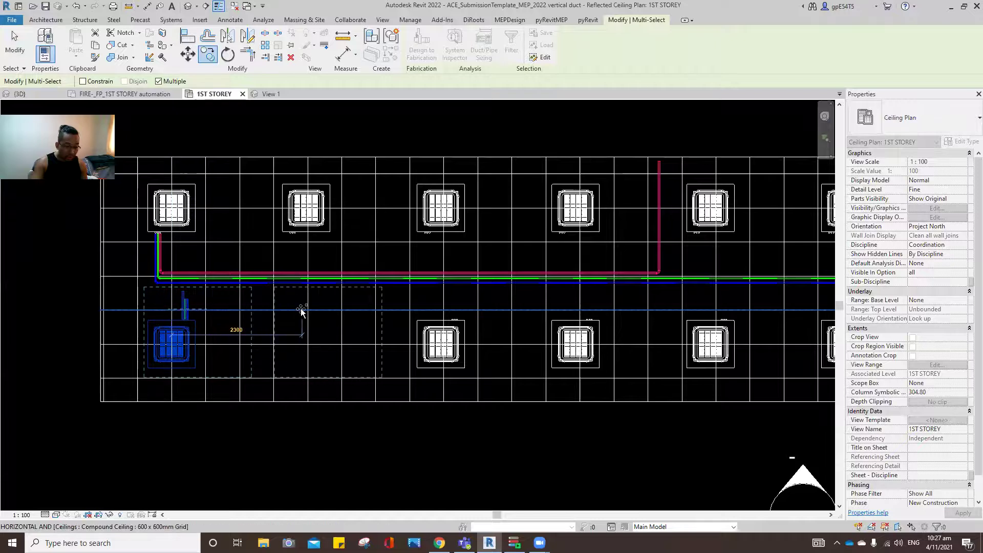
pyautogui.click(307, 335)
pyautogui.press('Escape')
pyautogui.press('Escape')
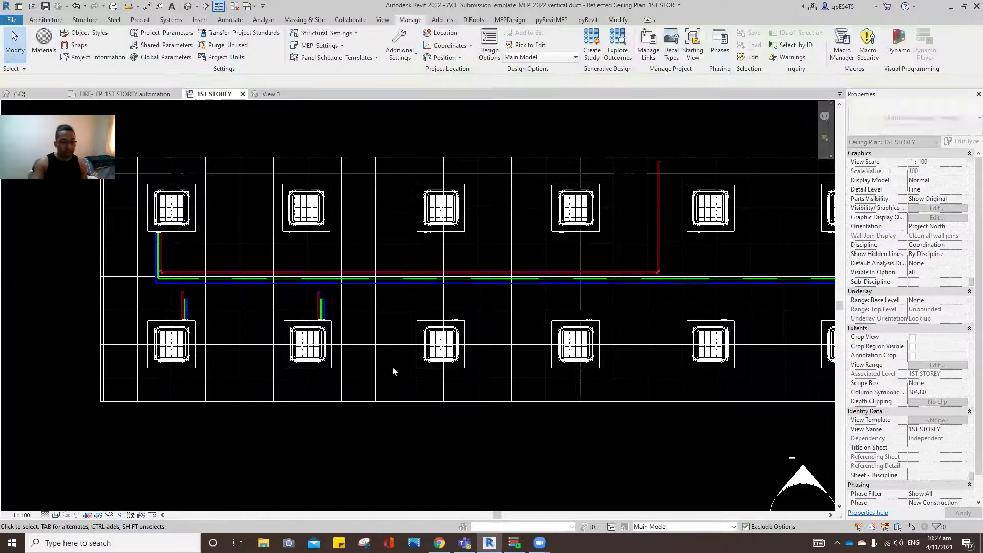
# - Remove the three copied pipe stubs from the second south-row unit, keeping the unit itself
pyautogui.keyDown('shift'); pyautogui.hscroll(2, 404, 381); pyautogui.keyUp('shift')
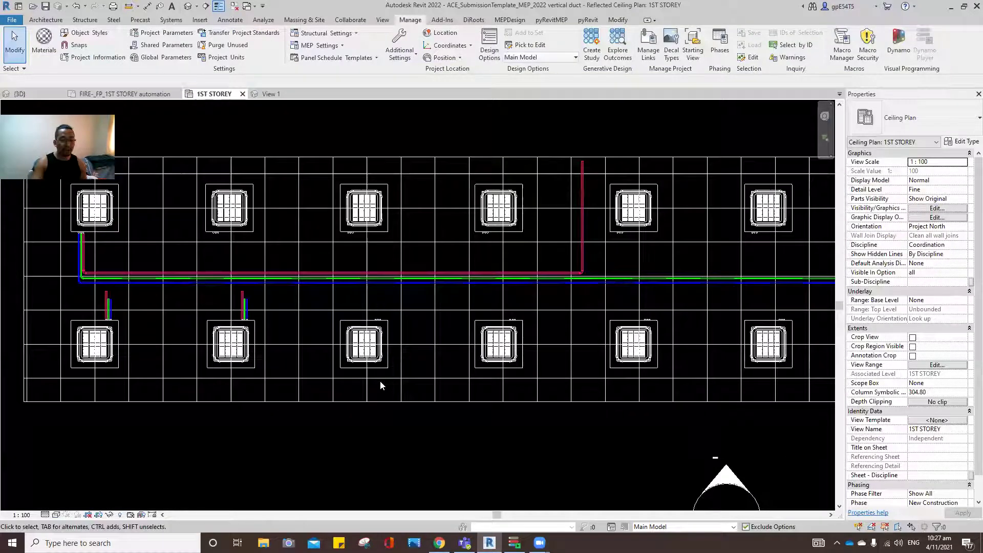
pyautogui.scroll(-3, 380, 380)
pyautogui.scroll(3, 380, 380)
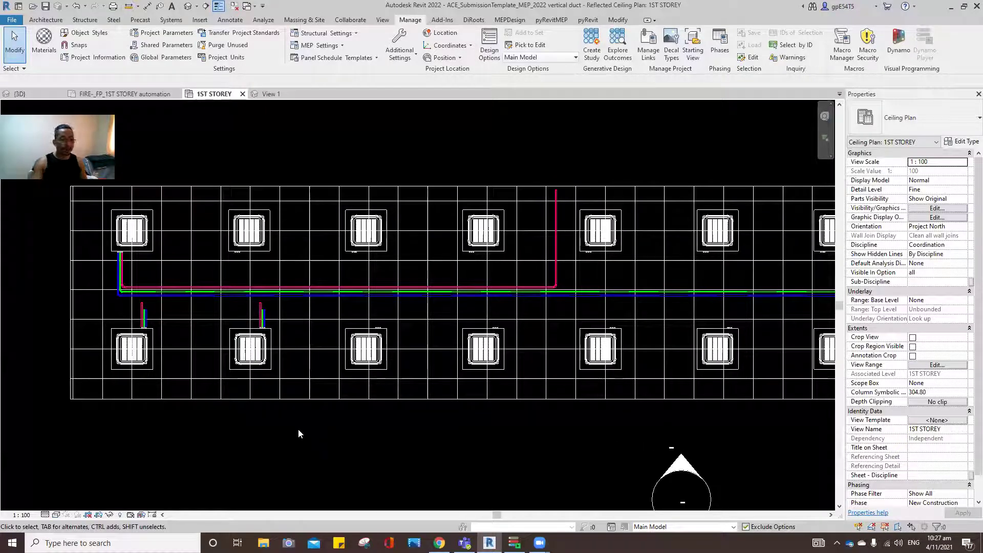
pyautogui.scroll(-2, 422, 369)
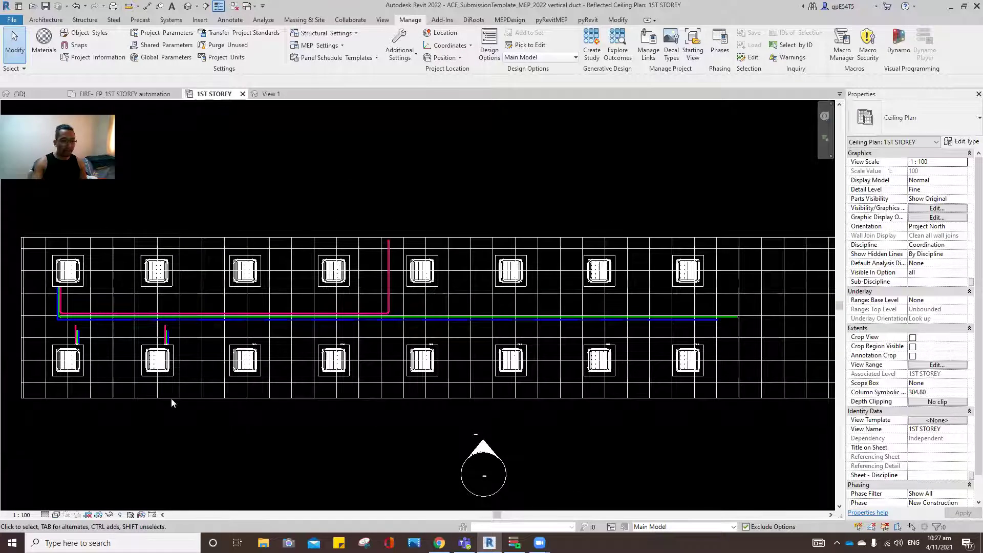
pyautogui.scroll(2, 154, 302)
pyautogui.moveTo(154, 300); pyautogui.dragTo(195, 400)
pyautogui.press('Escape')
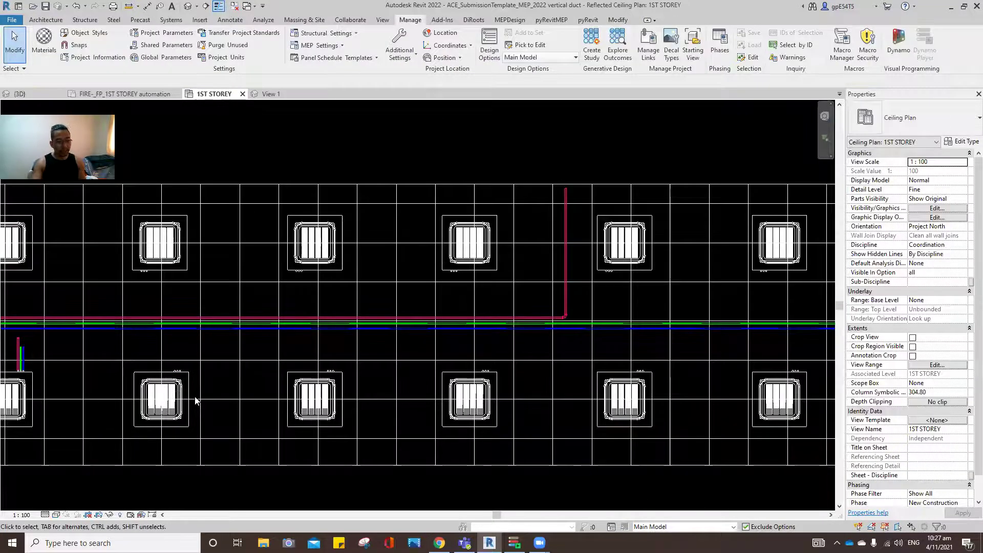
# - Run the Element Pipe Connector v1 Dynamo script on the second south-row cassette unit to generate its pipe stubs
pyautogui.scroll(-1, 220, 367)
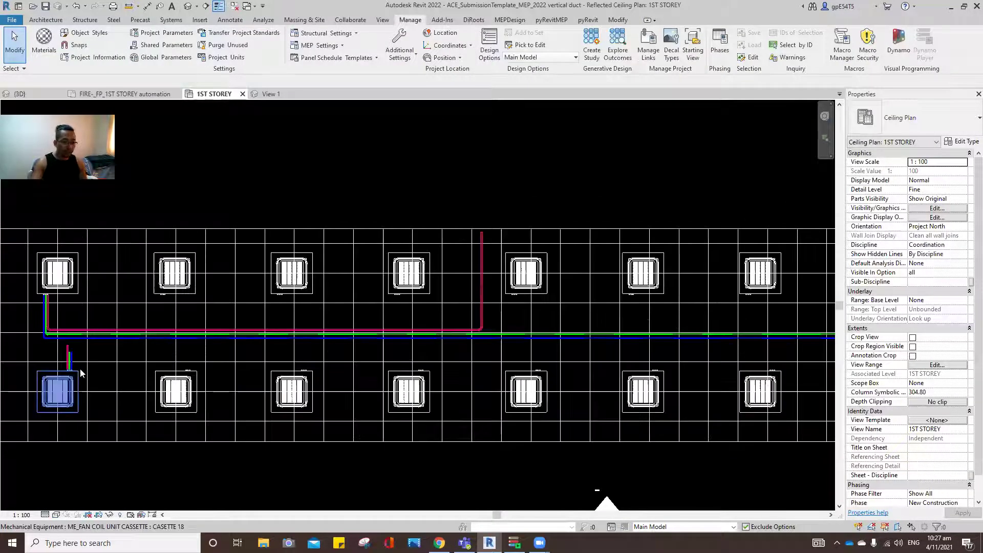
pyautogui.scroll(4, 56, 358)
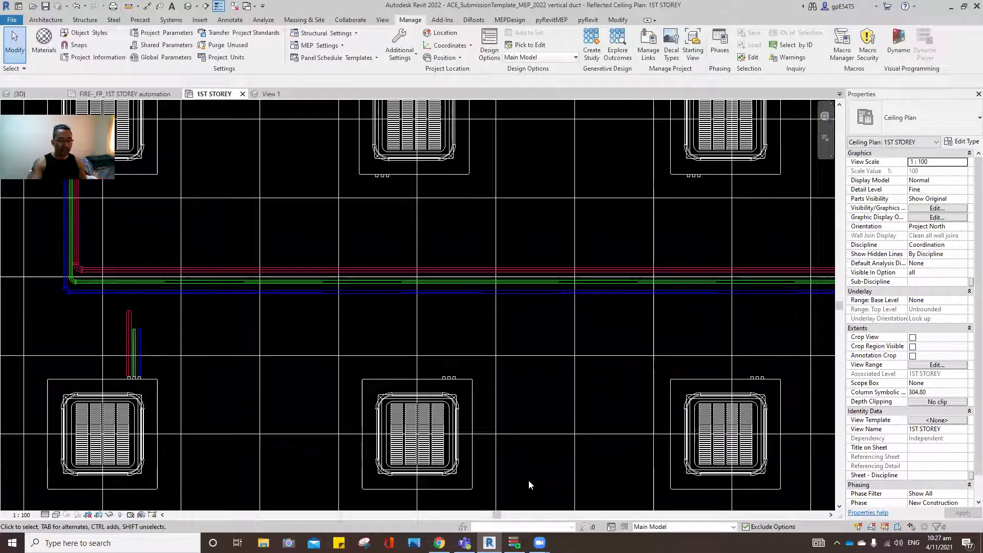
pyautogui.click(514, 543)
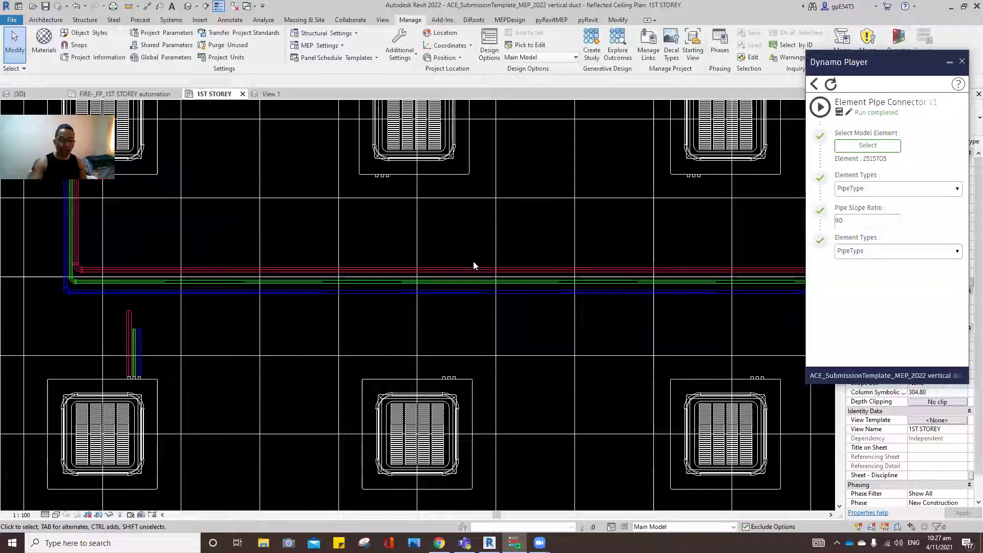
pyautogui.scroll(-2, 512, 253)
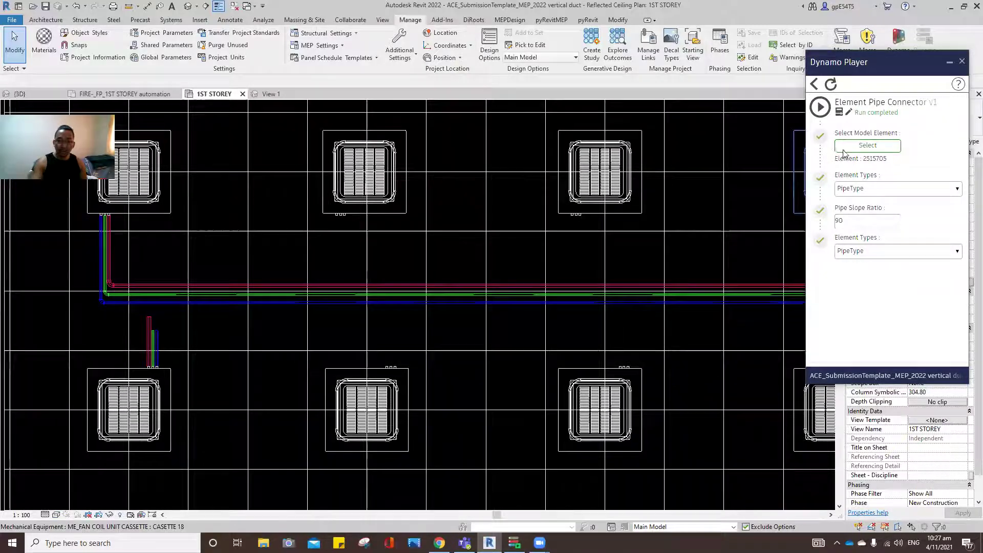
pyautogui.click(843, 151)
pyautogui.click(401, 389)
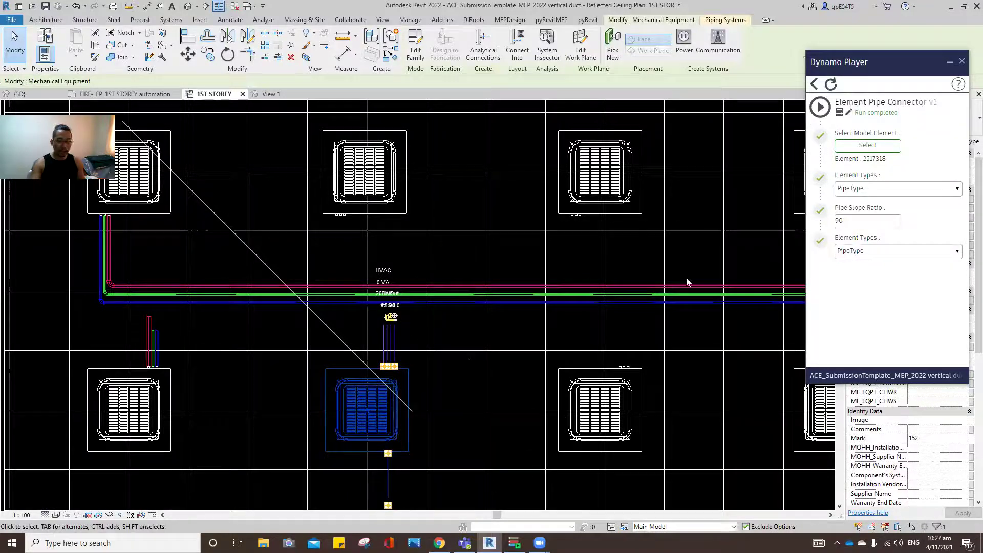
pyautogui.click(819, 106)
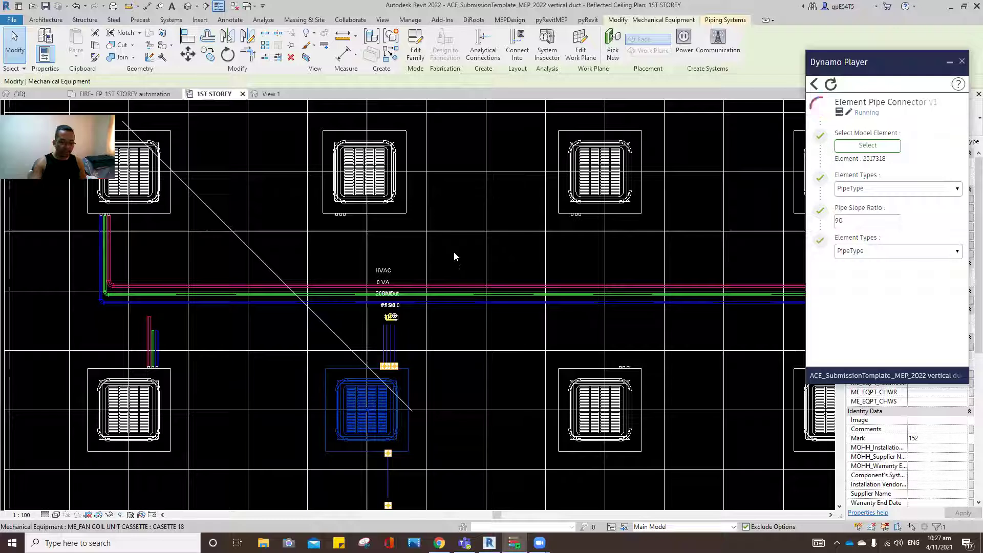
# - Inspect the type, diameter, elevation and slope of the three pipes generated at the second south-row unit
pyautogui.scroll(3, 402, 357)
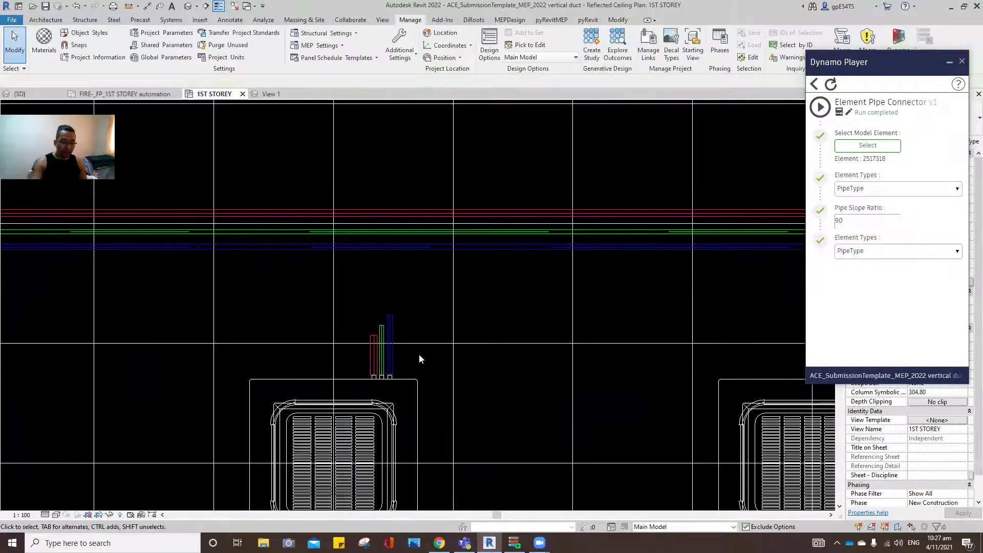
pyautogui.scroll(2, 397, 354)
pyautogui.click(387, 340)
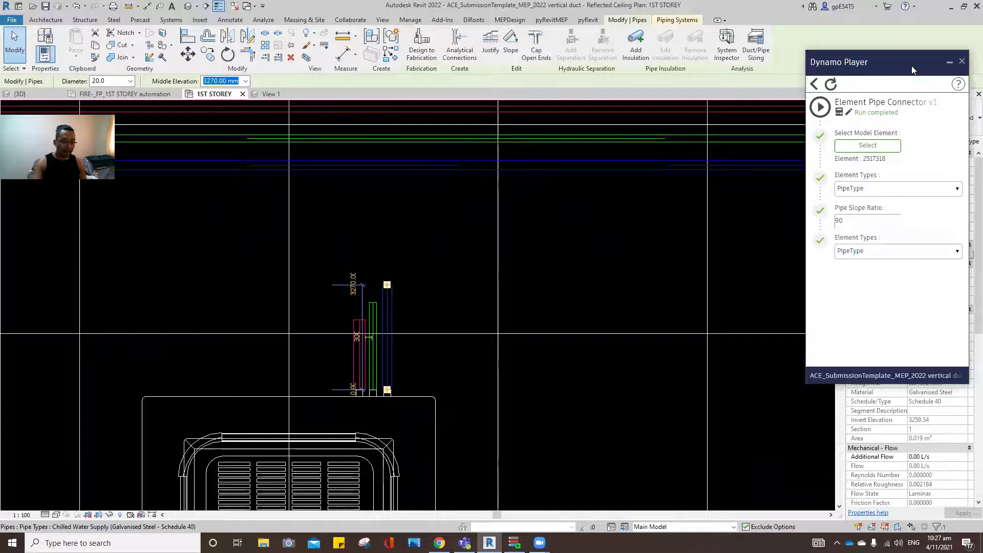
pyautogui.moveTo(911, 66); pyautogui.dragTo(115, 200)
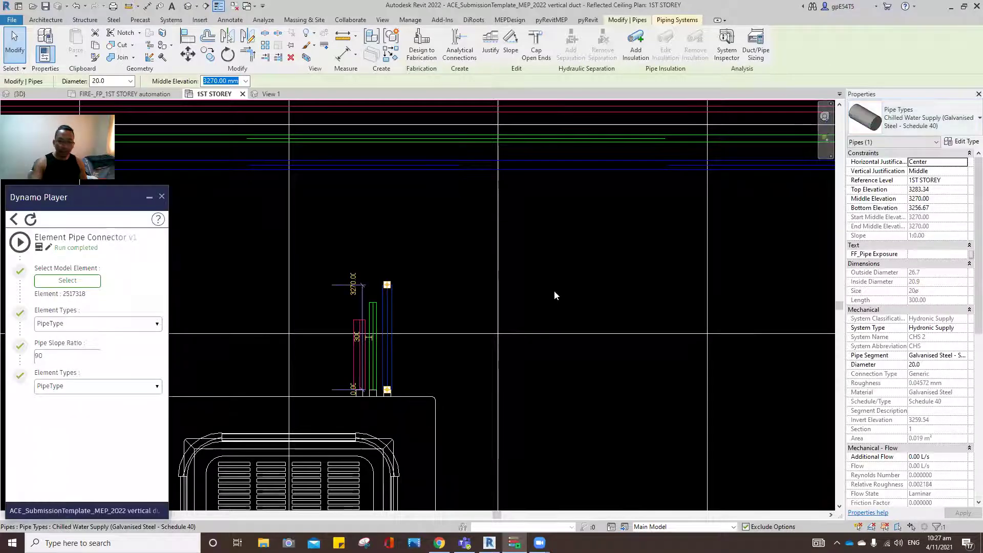
pyautogui.click(378, 309)
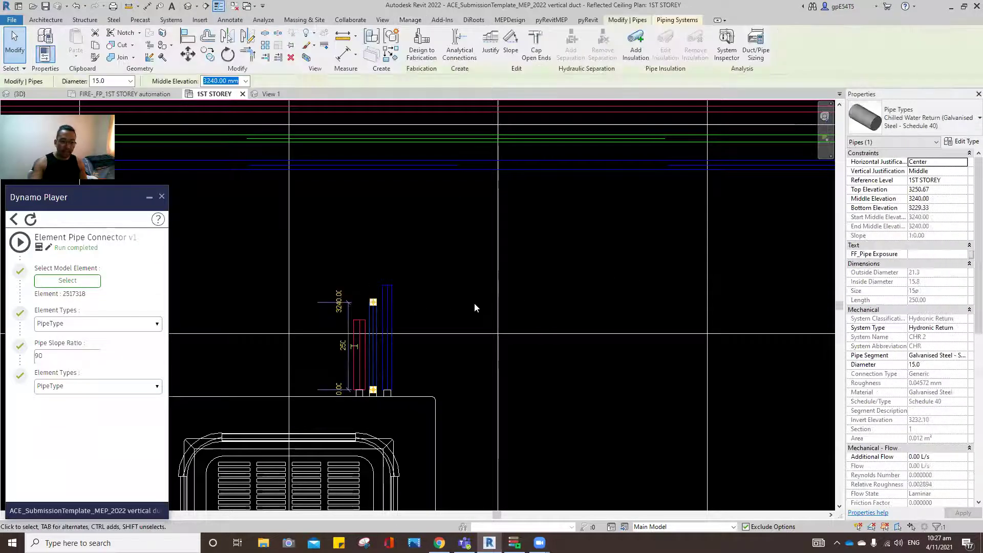
pyautogui.click(367, 356)
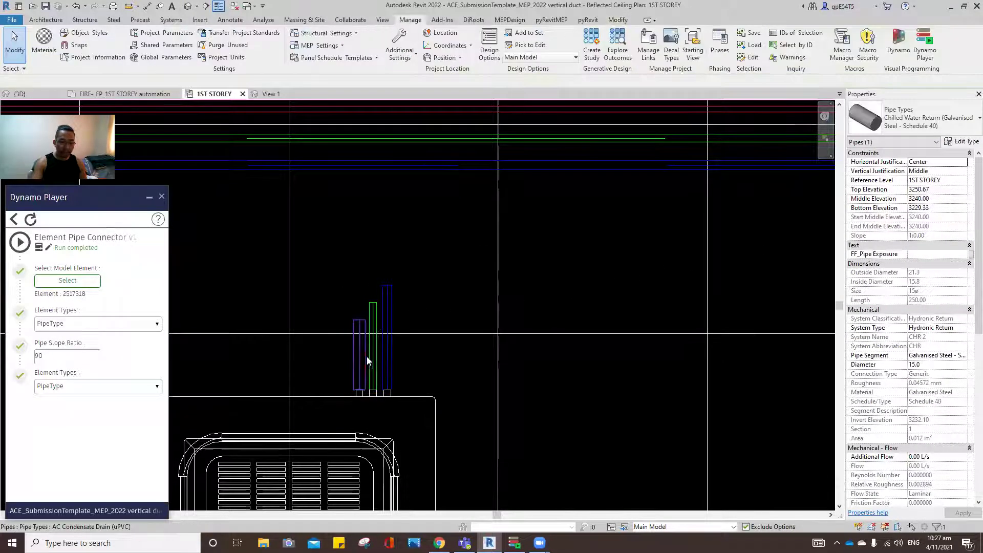
pyautogui.click(359, 358)
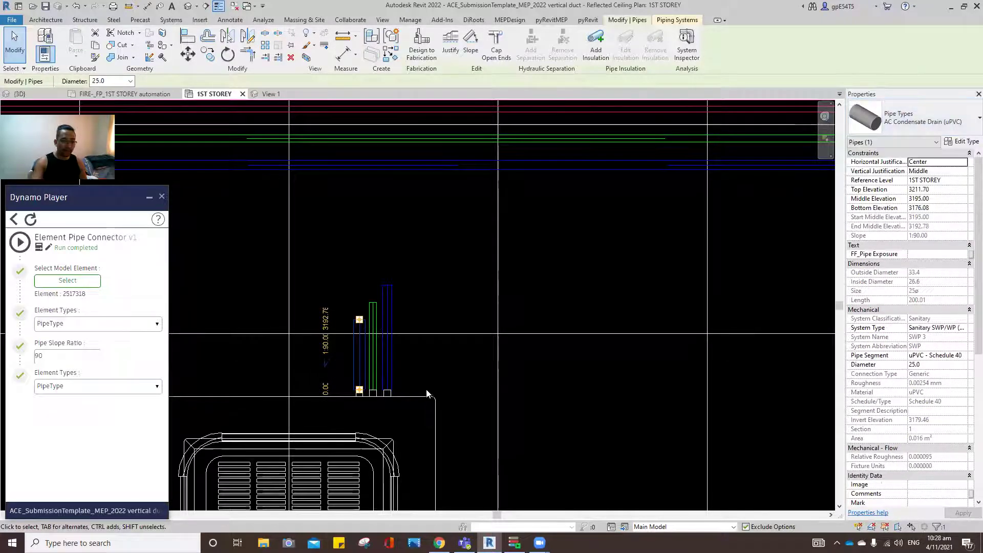
pyautogui.click(433, 286)
# - Run the Element Pipe Connector v1 script on the second north-row cassette unit from the west
pyautogui.scroll(-3, 433, 286)
pyautogui.moveTo(433, 285); pyautogui.dragTo(467, 329, button='middle')
pyautogui.scroll(2, 389, 197)
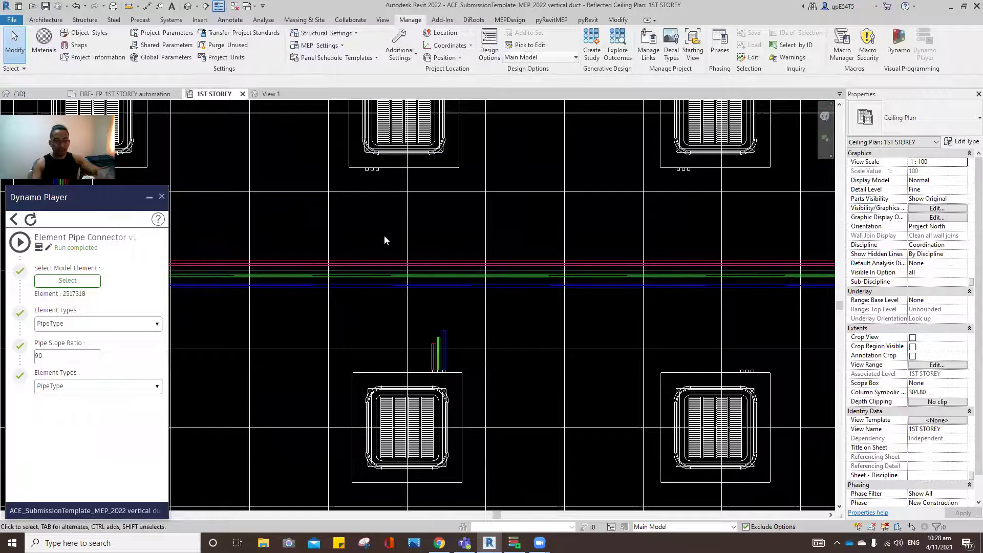
pyautogui.click(67, 280)
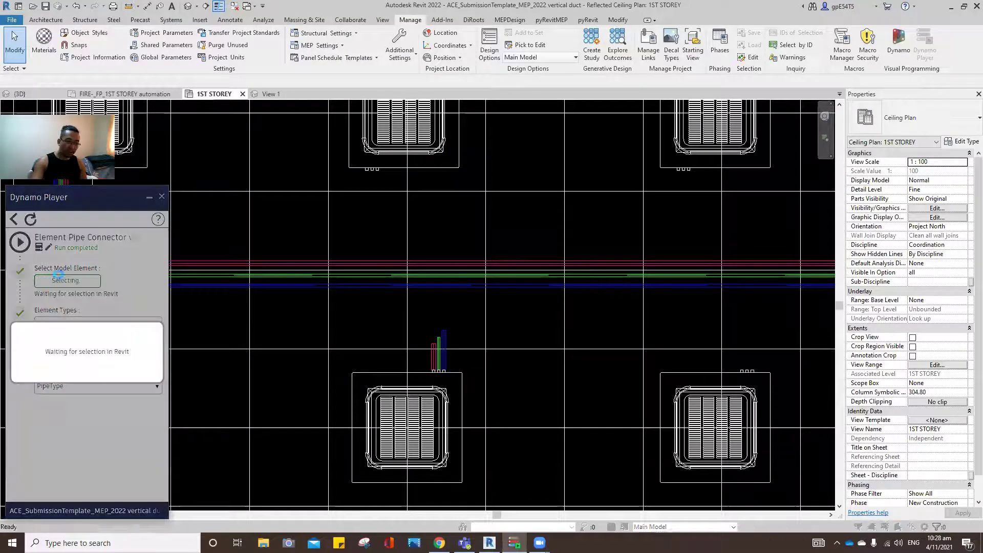
pyautogui.click(385, 174)
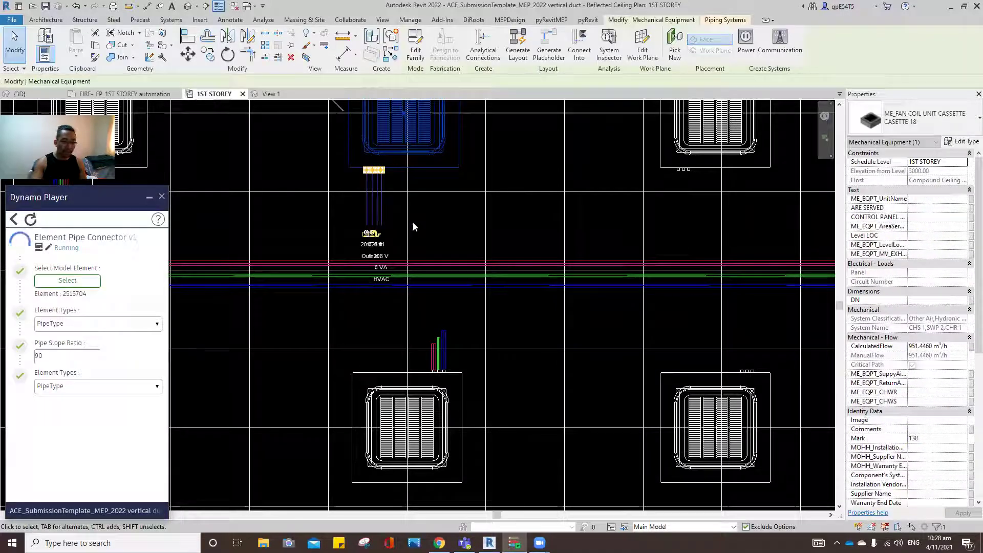
# - Inspect the properties of the supply, return and condensate drain pipes generated at the second north-row unit
pyautogui.scroll(3, 355, 200)
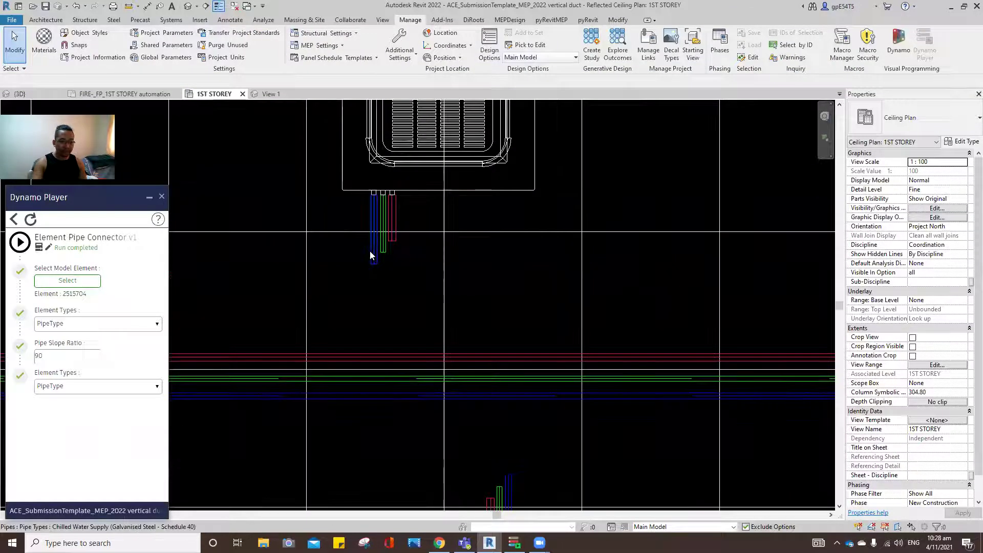
pyautogui.click(371, 255)
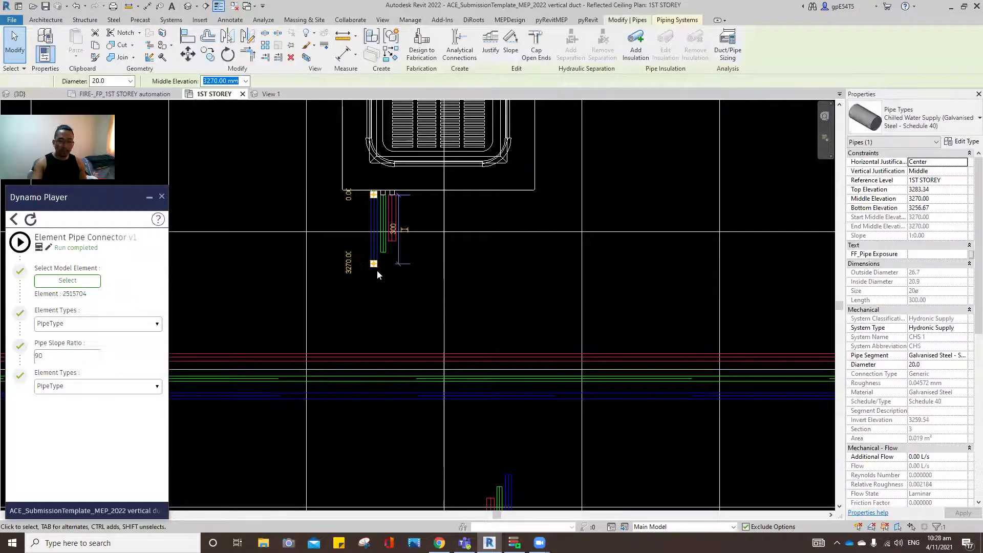
pyautogui.press('Escape')
pyautogui.hotkey('ctrl', 'Left')
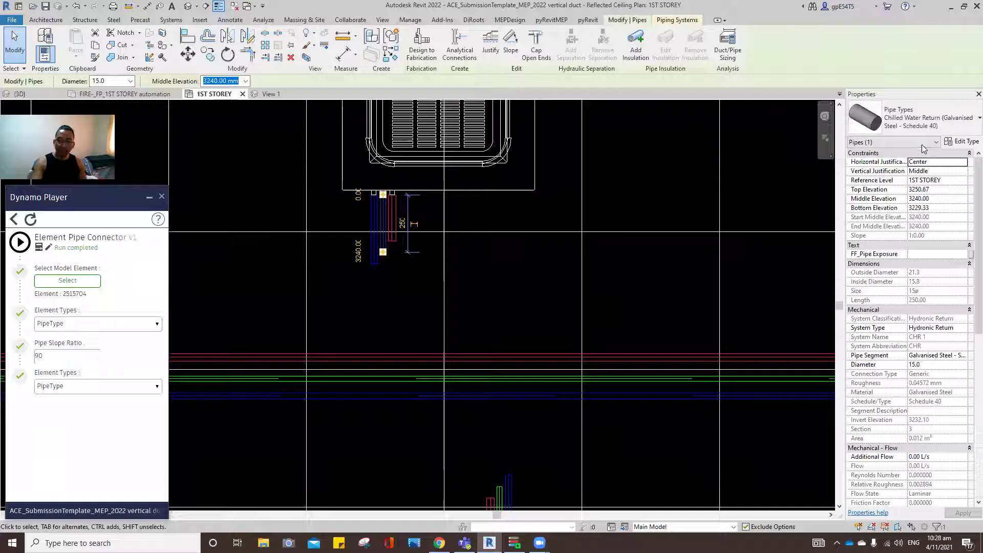
pyautogui.press('Escape')
pyautogui.click(395, 242)
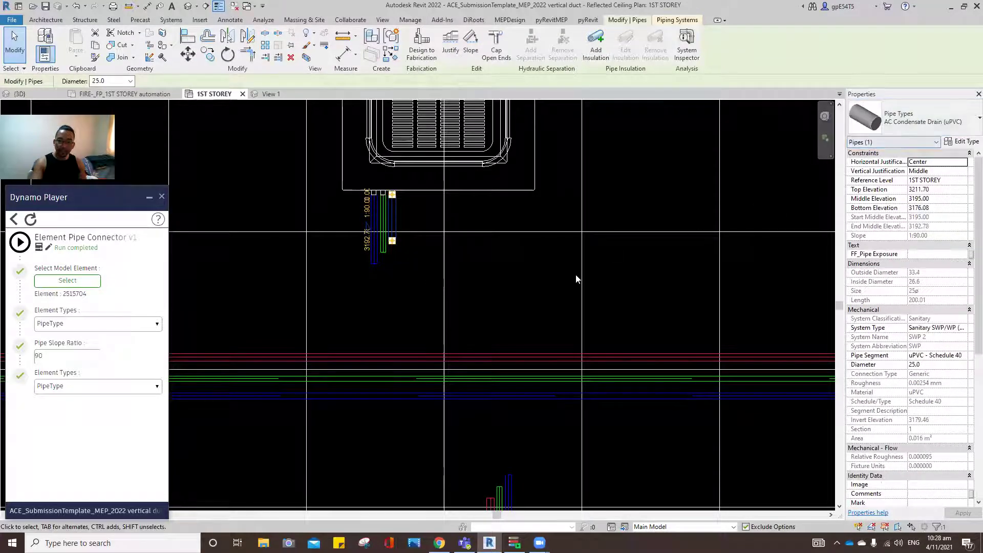
pyautogui.press('Escape')
# - Extend the chilled water supply stubs of the second north-row and south-row units to the supply main
pyautogui.scroll(-2, 415, 323)
pyautogui.moveTo(414, 323); pyautogui.dragTo(467, 300, button='middle')
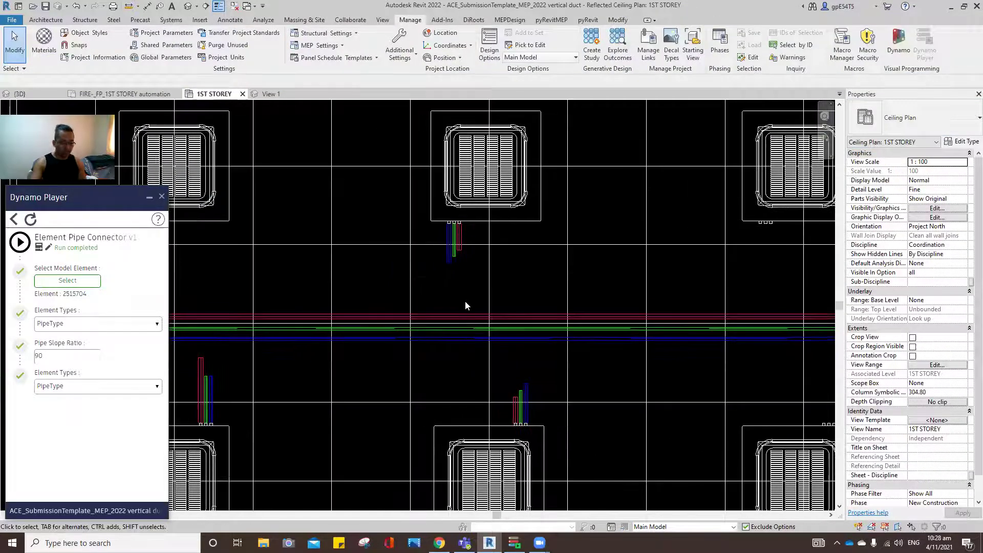
pyautogui.press('t')
pyautogui.press('r')
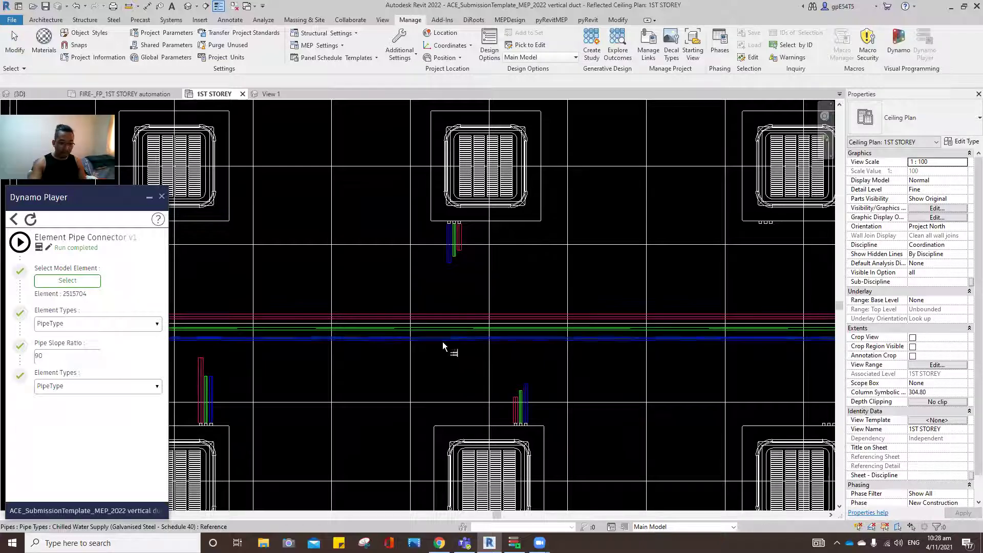
pyautogui.click(450, 267)
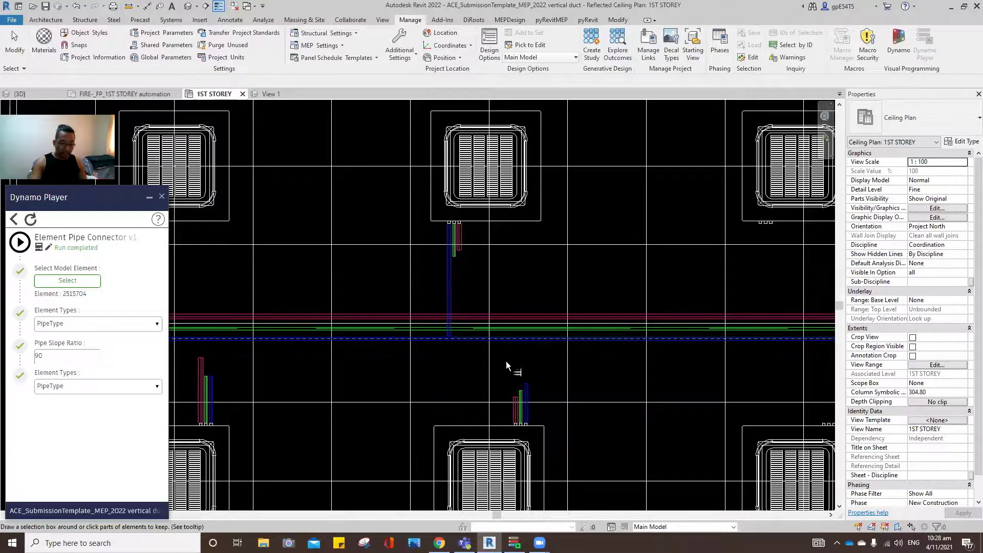
pyautogui.click(526, 390)
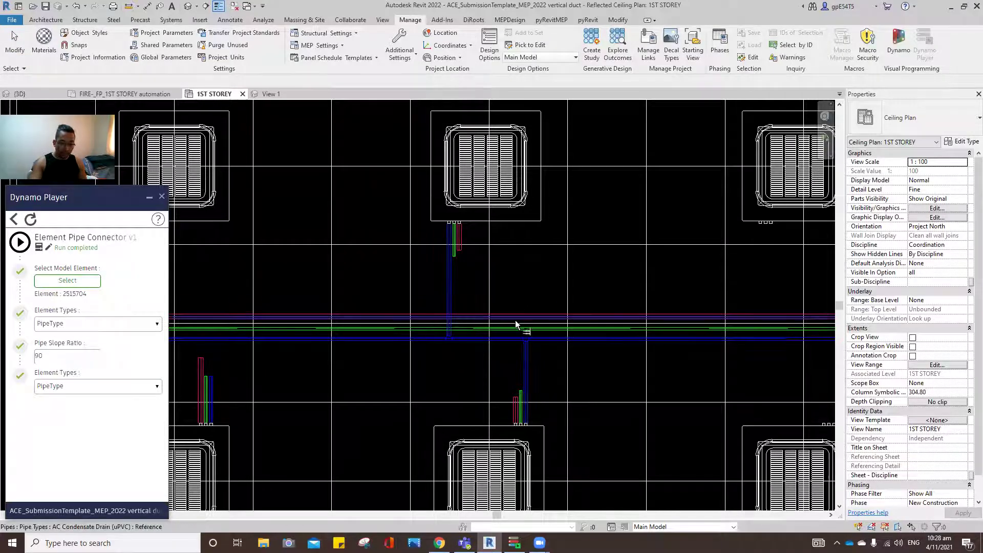
# - Extend the chilled water return stubs of the second north-row and south-row units to the return main
pyautogui.click(455, 259)
pyautogui.click(521, 394)
pyautogui.scroll(-2, 399, 327)
pyautogui.press('Escape')
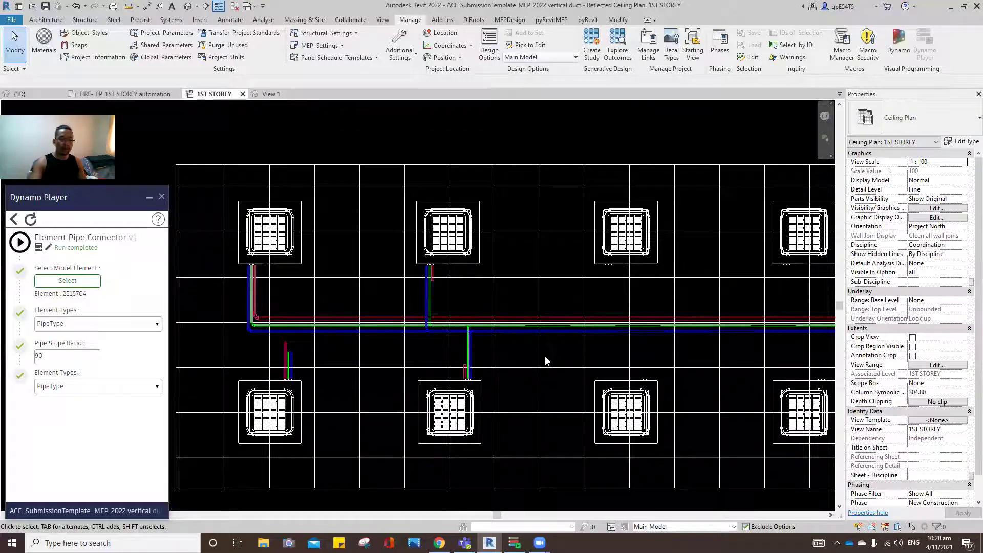
pyautogui.moveTo(545, 356); pyautogui.dragTo(453, 341, button='middle')
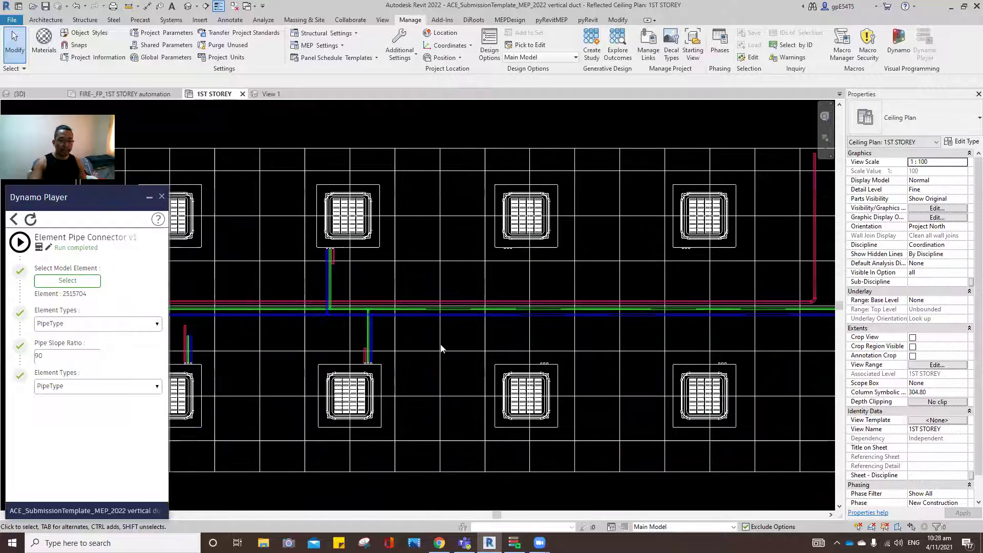
# - Run the Element Pipe Connector v1 script on the third north-row and third south-row cassette units from the west
pyautogui.click(68, 280)
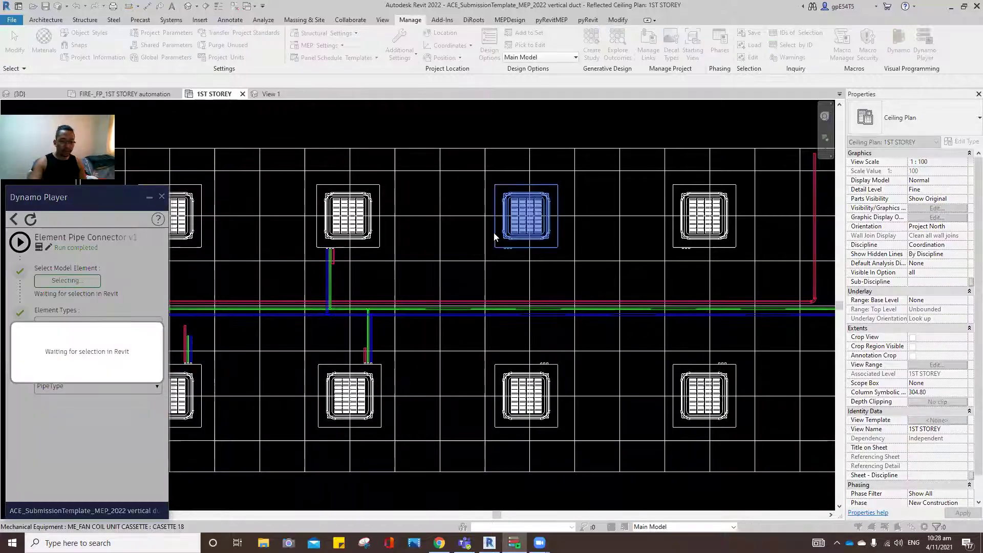
pyautogui.click(494, 233)
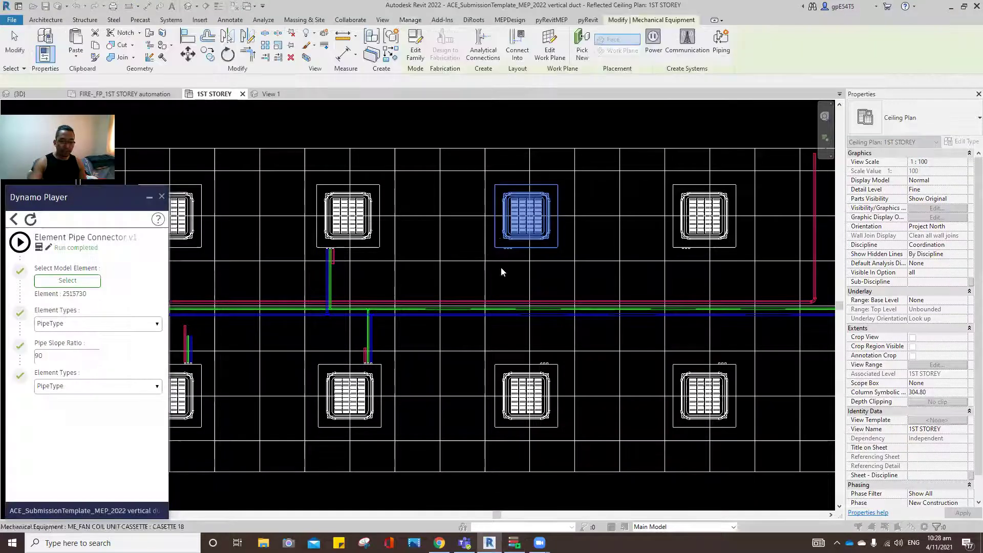
pyautogui.click(20, 243)
pyautogui.click(68, 280)
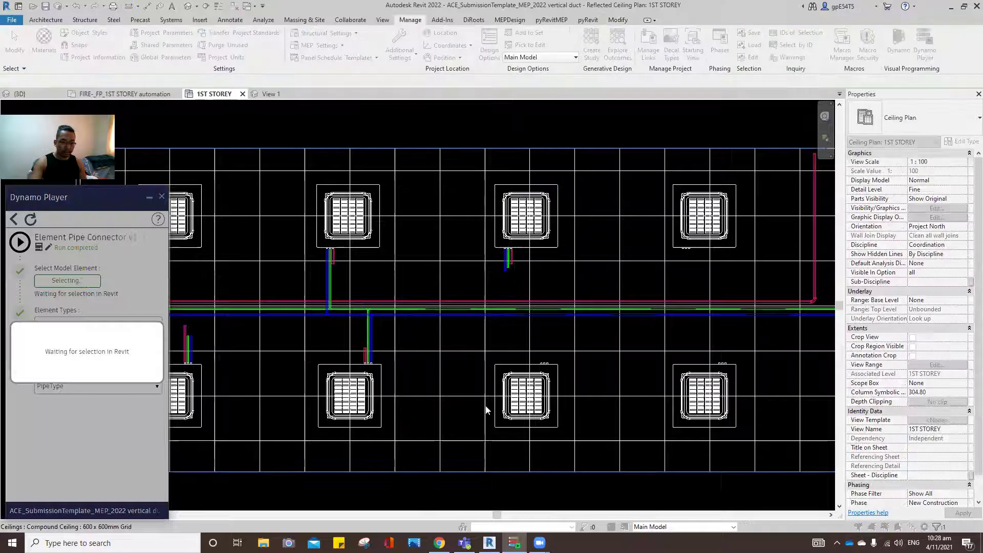
pyautogui.click(499, 407)
pyautogui.click(17, 249)
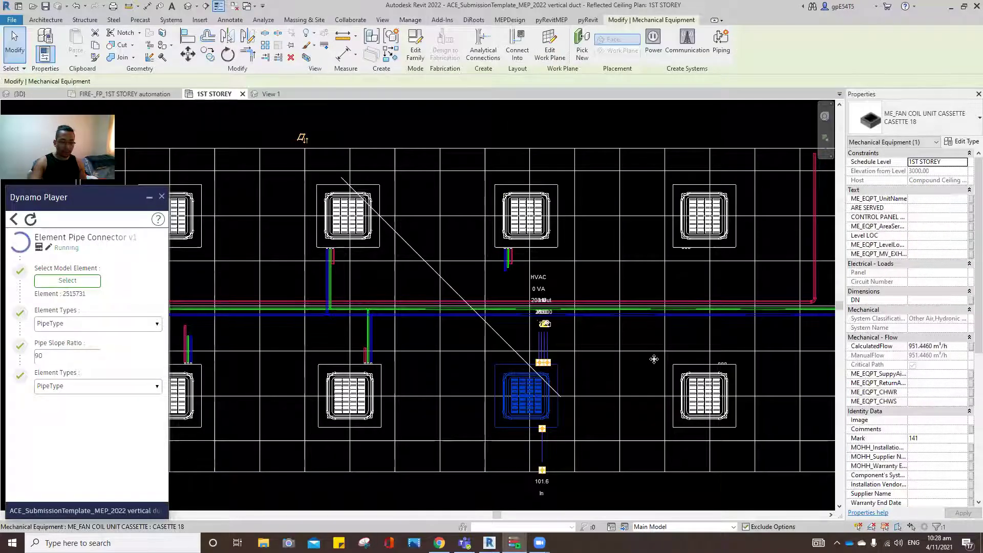
# - Run the Element Pipe Connector v1 script on the fourth north-row and fourth south-row cassette units from the west
pyautogui.click(75, 280)
pyautogui.click(691, 241)
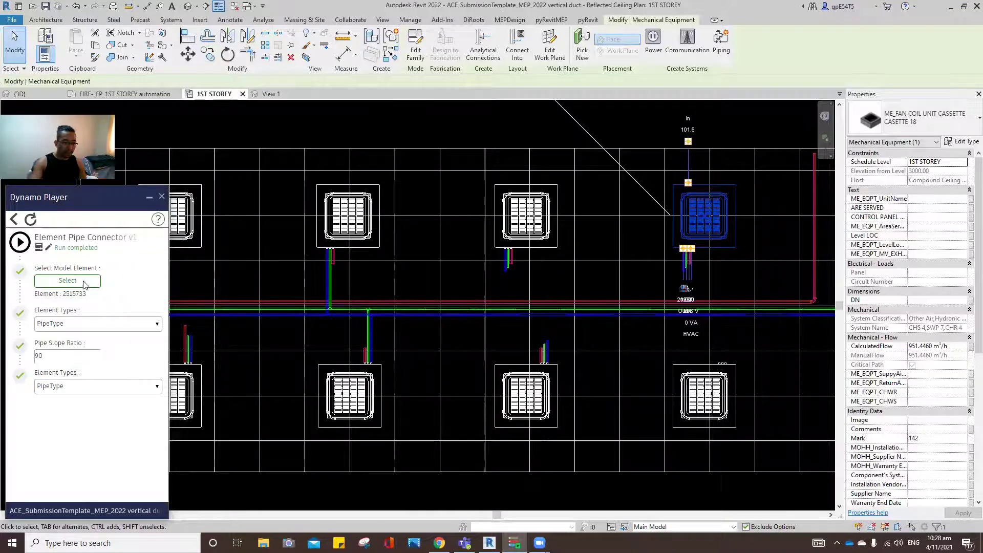
pyautogui.click(84, 281)
pyautogui.click(704, 394)
pyautogui.click(21, 246)
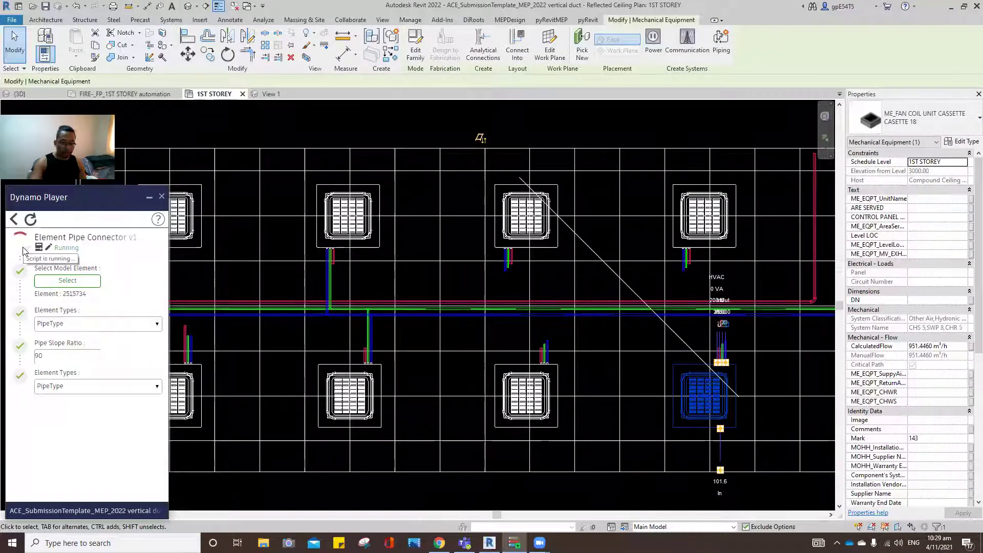
# - Try to extend the chilled water return stub of the fourth south-row unit to the supply main
pyautogui.hotkey('ctrl', 'z')
pyautogui.press('t')
pyautogui.press('r')
pyautogui.click(631, 318)
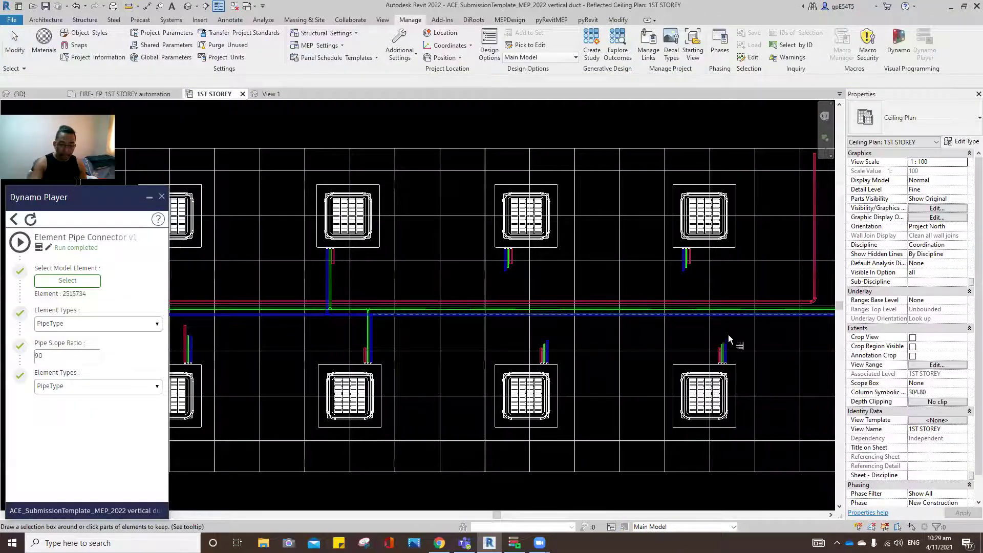
pyautogui.click(731, 346)
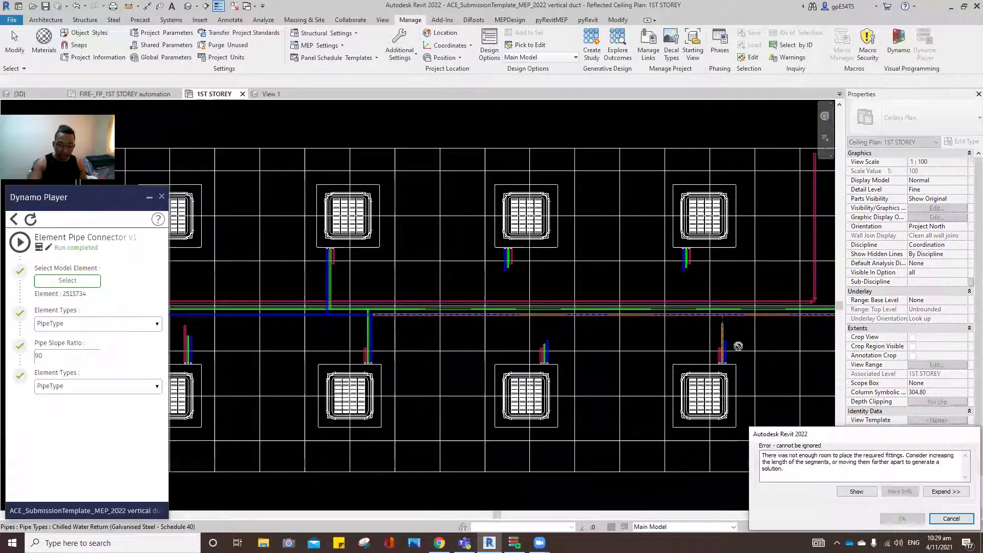
pyautogui.press('Escape')
pyautogui.press('Escape')
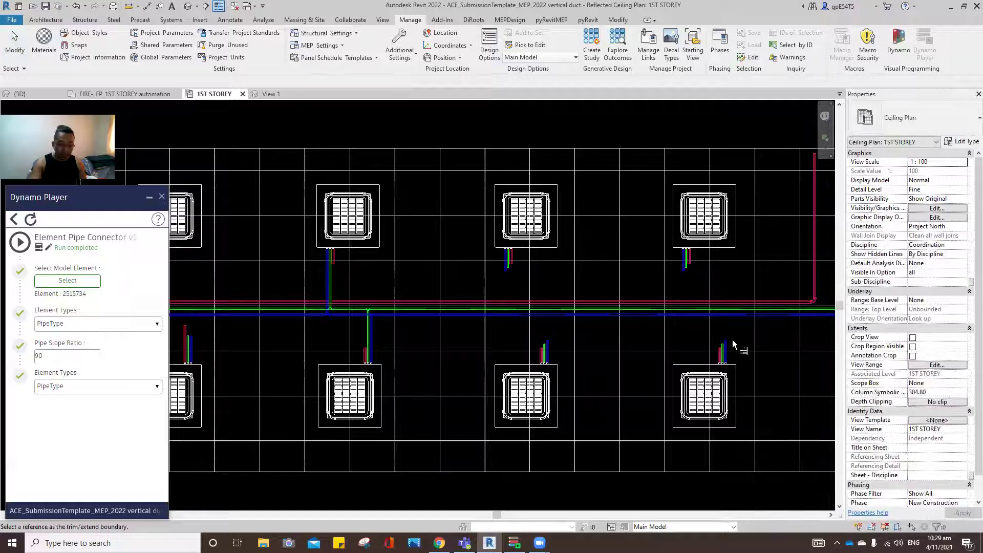
# - Extend the chilled water supply stubs of the third and fourth units in both rows to the supply main
pyautogui.scroll(2, 732, 346)
pyautogui.click(727, 349)
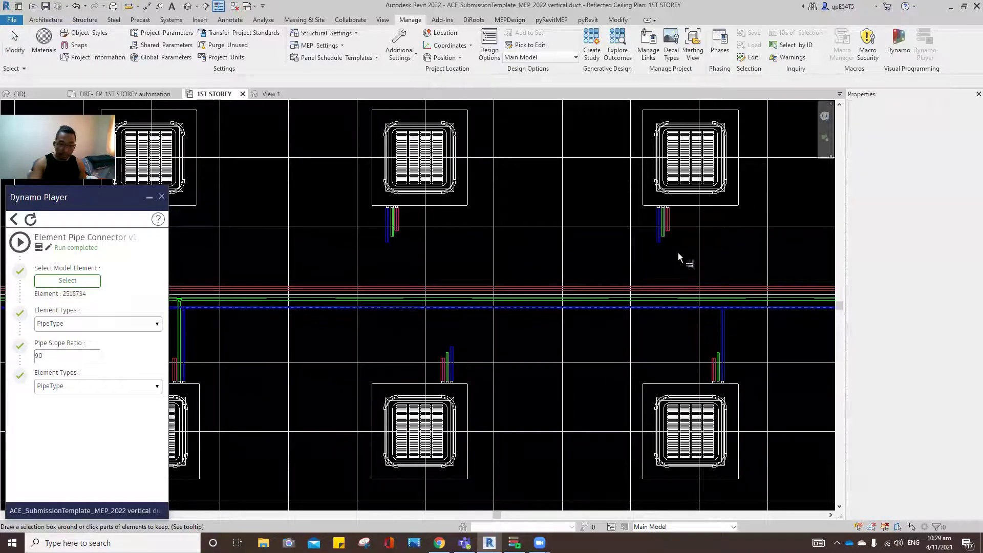
pyautogui.click(660, 241)
pyautogui.click(384, 244)
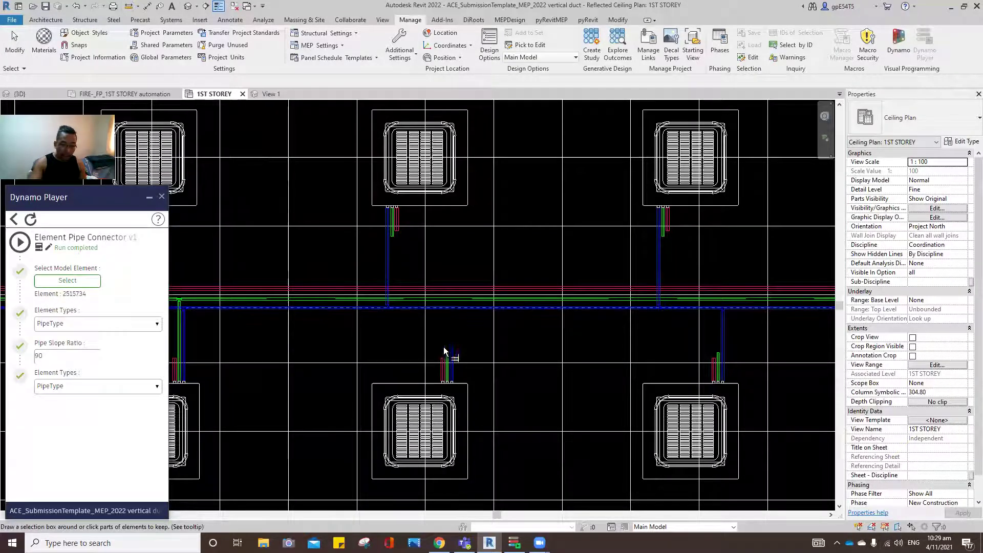
pyautogui.click(450, 358)
pyautogui.moveTo(532, 339); pyautogui.dragTo(508, 327, button='middle')
pyautogui.press('Escape')
# - Extend the chilled water return stubs of the third and fourth units in both rows to the return main
pyautogui.scroll(2, 430, 286)
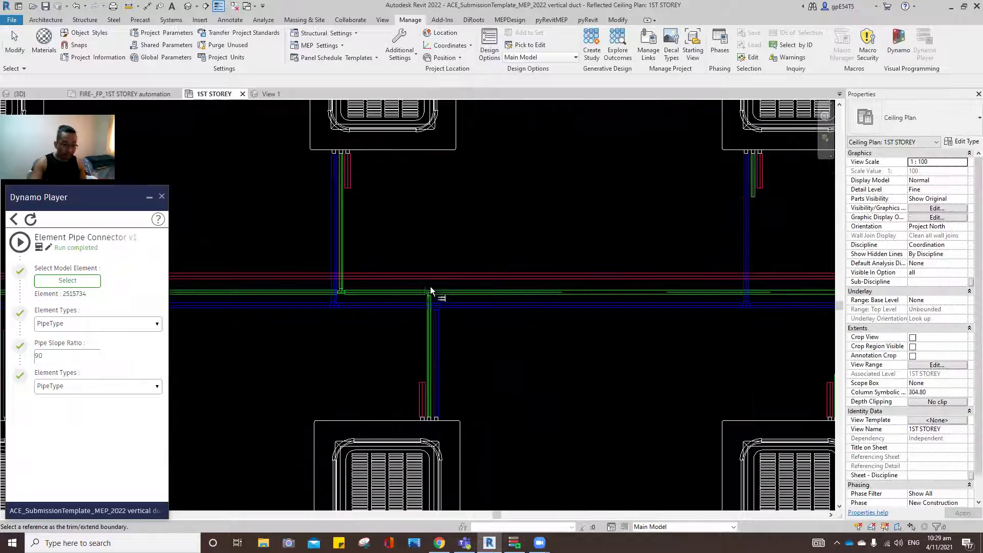
pyautogui.click(377, 294)
pyautogui.scroll(-2, 361, 258)
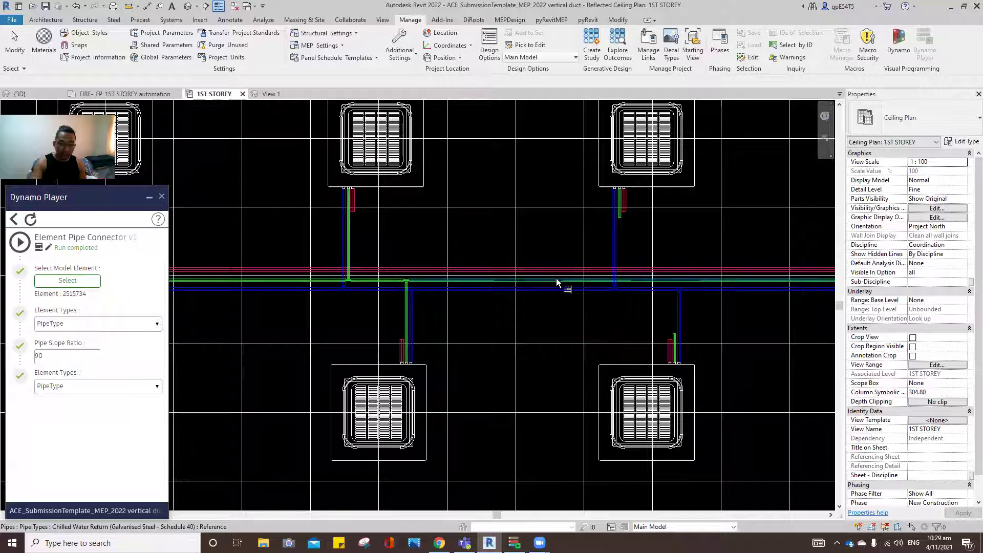
pyautogui.click(628, 244)
pyautogui.moveTo(469, 335); pyautogui.dragTo(404, 339, button='middle')
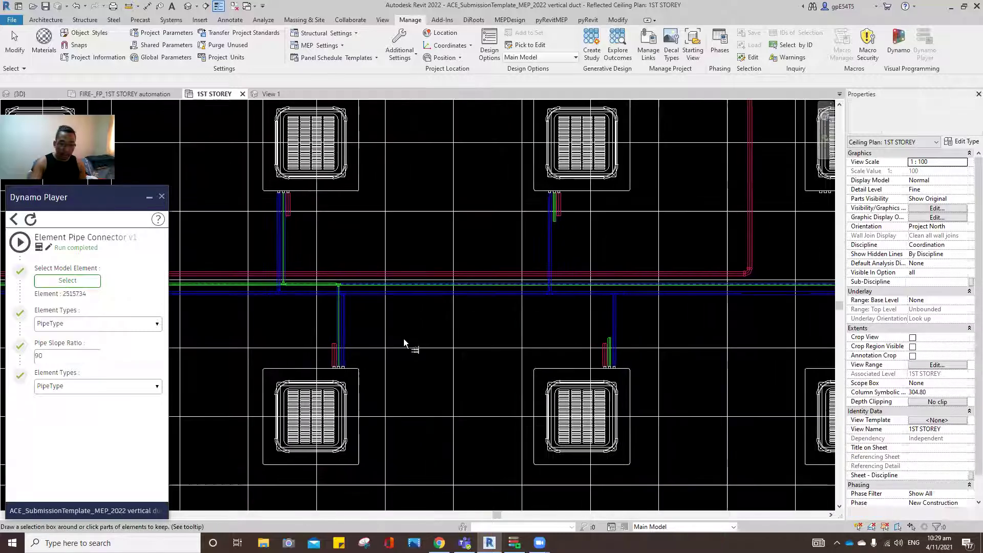
pyautogui.click(558, 227)
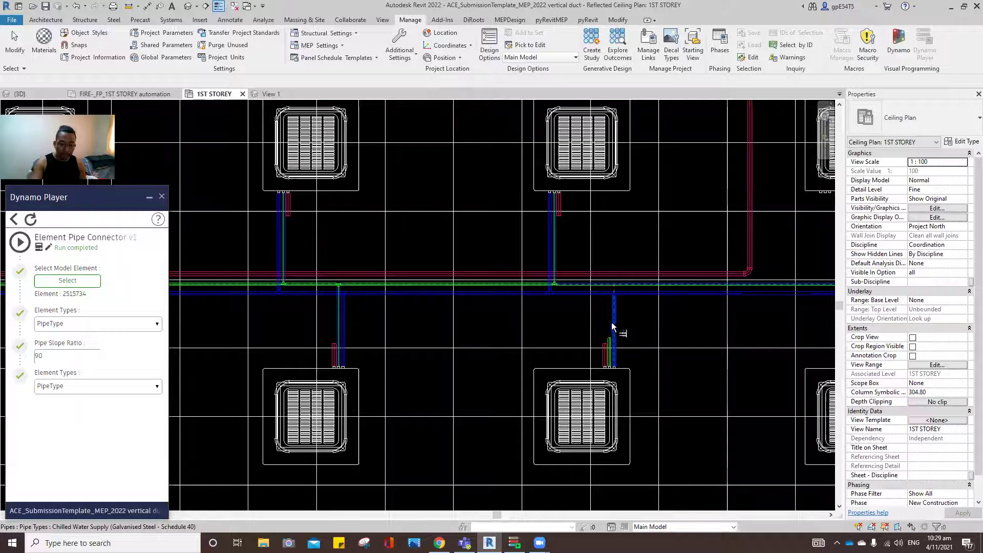
pyautogui.click(609, 345)
pyautogui.scroll(-2, 569, 327)
pyautogui.press('Escape')
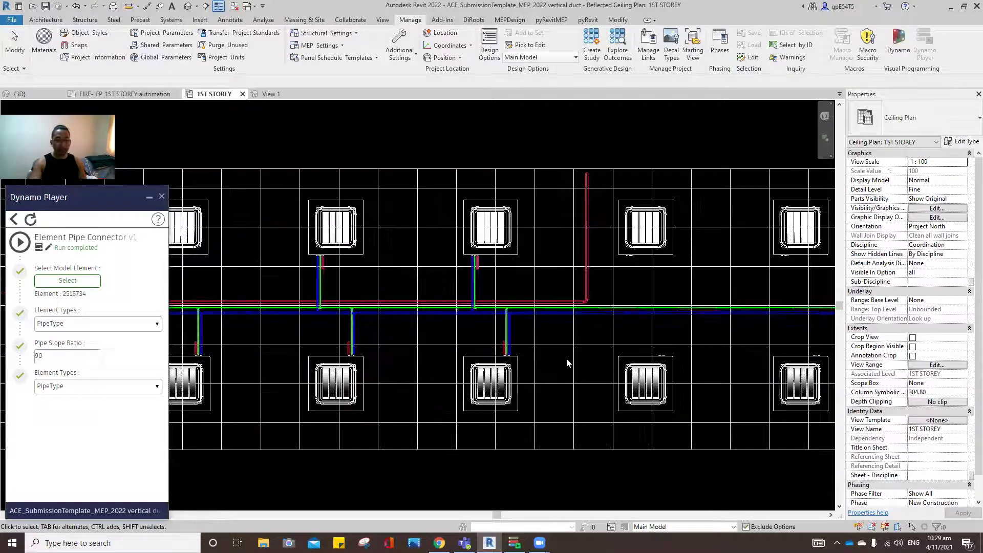
# - Examine the ceiling plan along both rows for the connected chilled water branches and the remaining condensate drain stubs
pyautogui.scroll(-4, 575, 342)
pyautogui.moveTo(656, 367); pyautogui.dragTo(486, 388, button='middle')
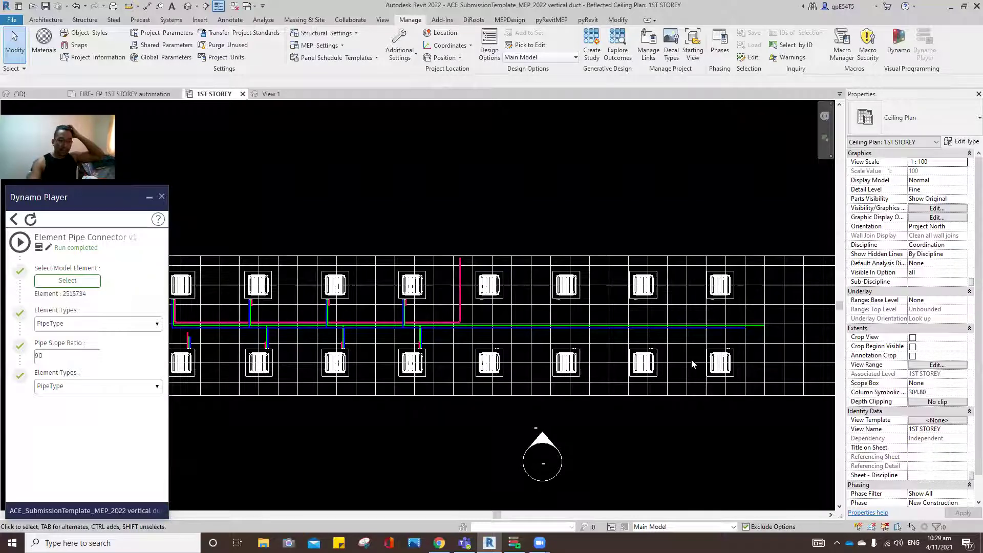
pyautogui.scroll(5, 398, 313)
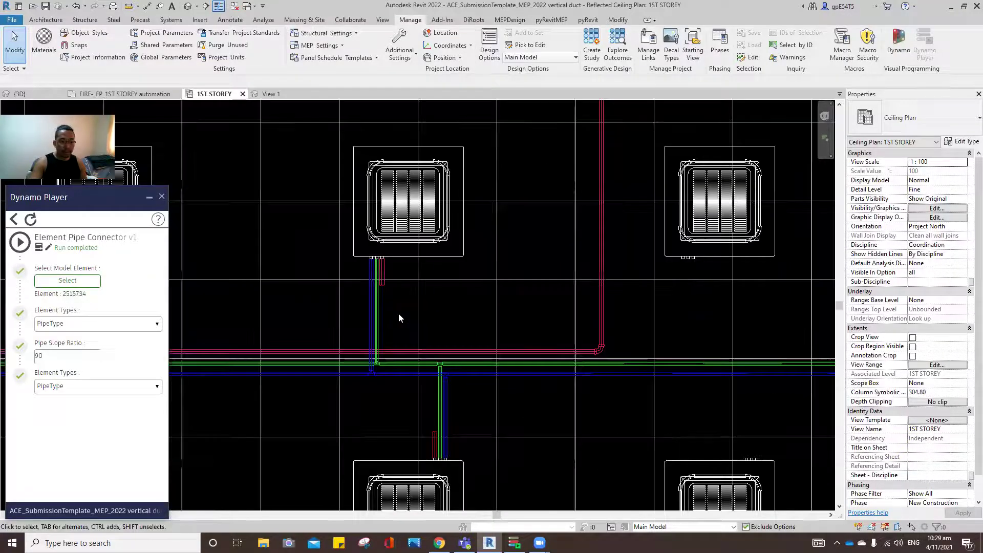
pyautogui.scroll(-4, 407, 318)
pyautogui.moveTo(544, 294); pyautogui.dragTo(614, 281, button='middle')
pyautogui.scroll(-2, 318, 292)
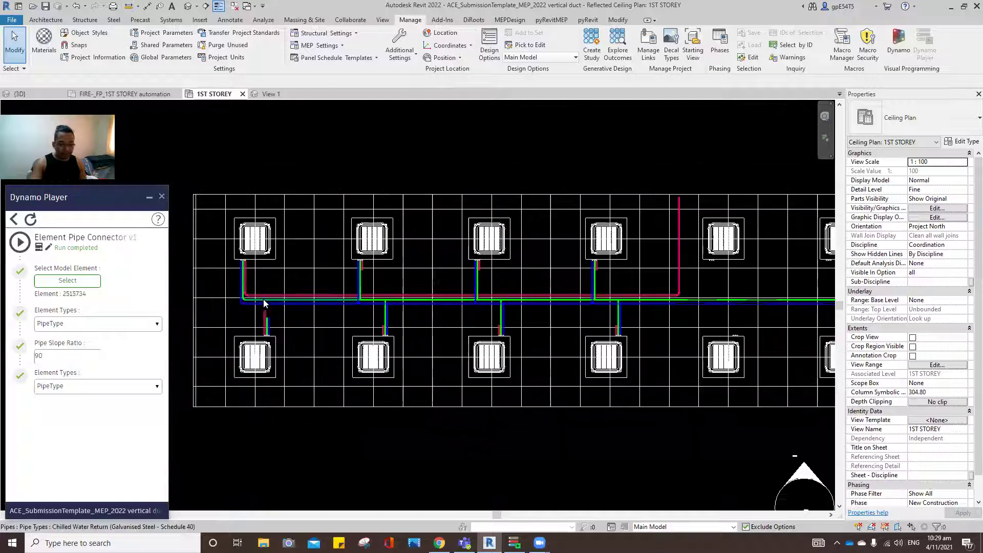
pyautogui.scroll(2, 264, 303)
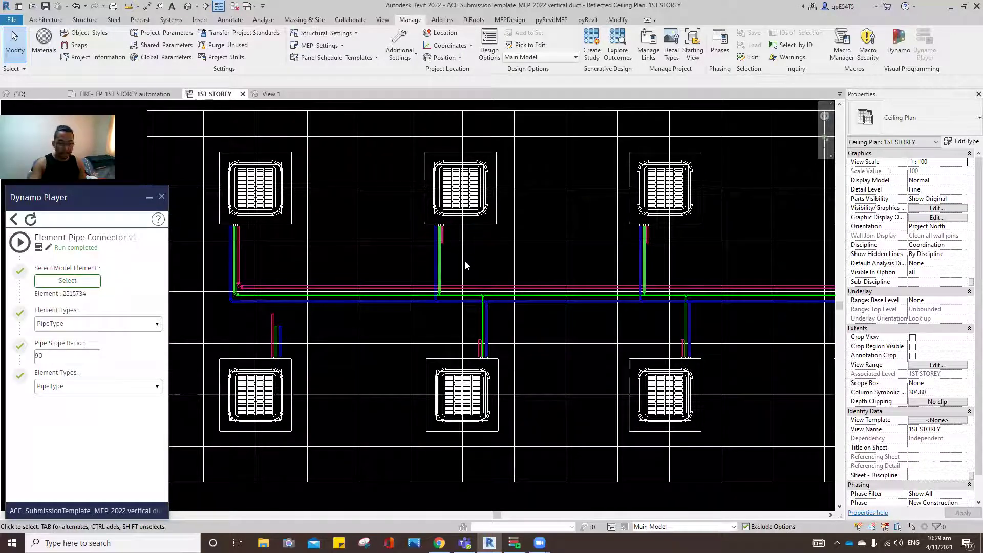
pyautogui.scroll(-2, 449, 256)
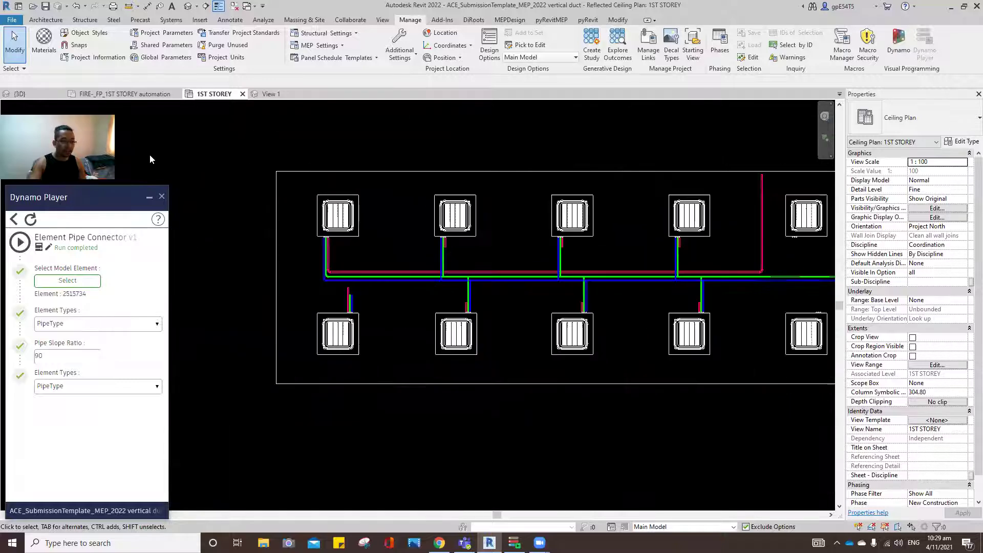
# - In the 3D view seen from above, extend the first south-row unit's condensate drain stub north past the chilled water supply main at 1:90 slope
pyautogui.hotkey('ctrl', 'Tab')
pyautogui.keyDown('shift'); pyautogui.moveTo(467, 204); pyautogui.dragTo(415, 359, button='middle'); pyautogui.keyUp('shift')
pyautogui.scroll(3, 395, 265)
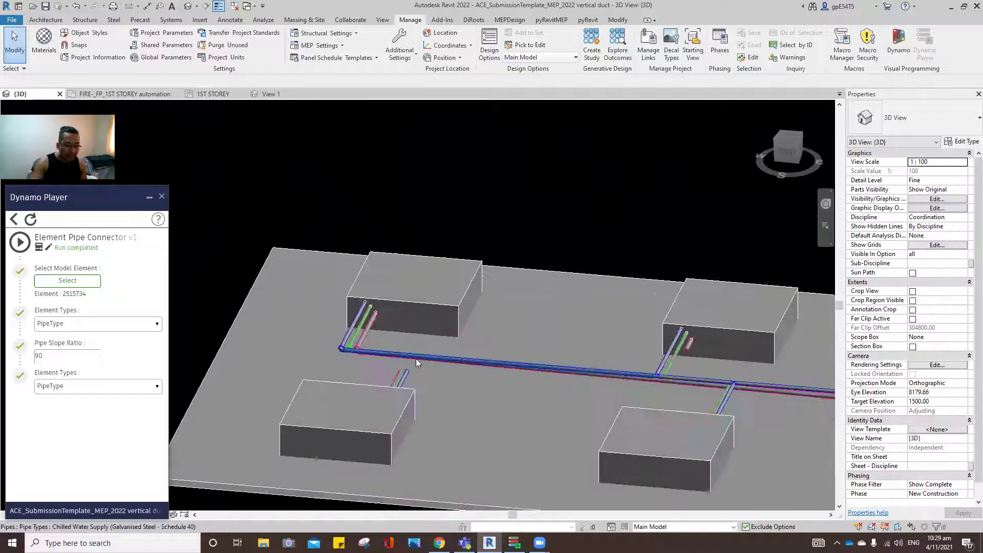
pyautogui.click(787, 134)
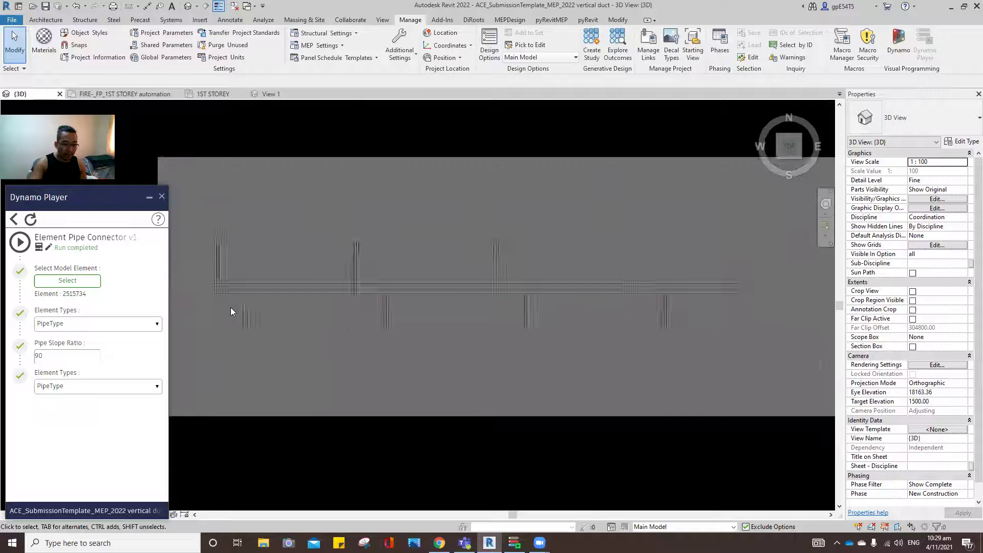
pyautogui.click(246, 314)
pyautogui.scroll(4, 247, 314)
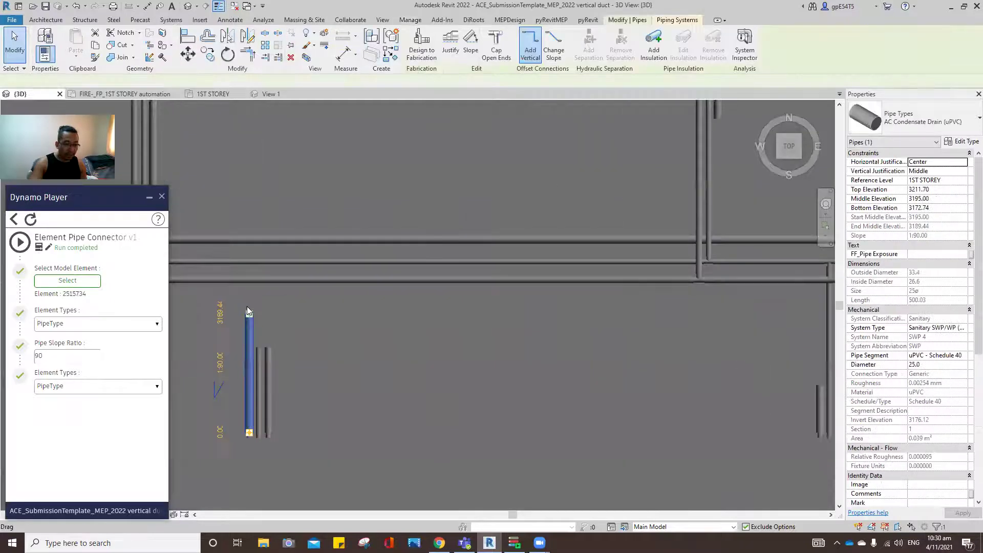
pyautogui.rightClick(251, 317)
pyautogui.click(280, 62)
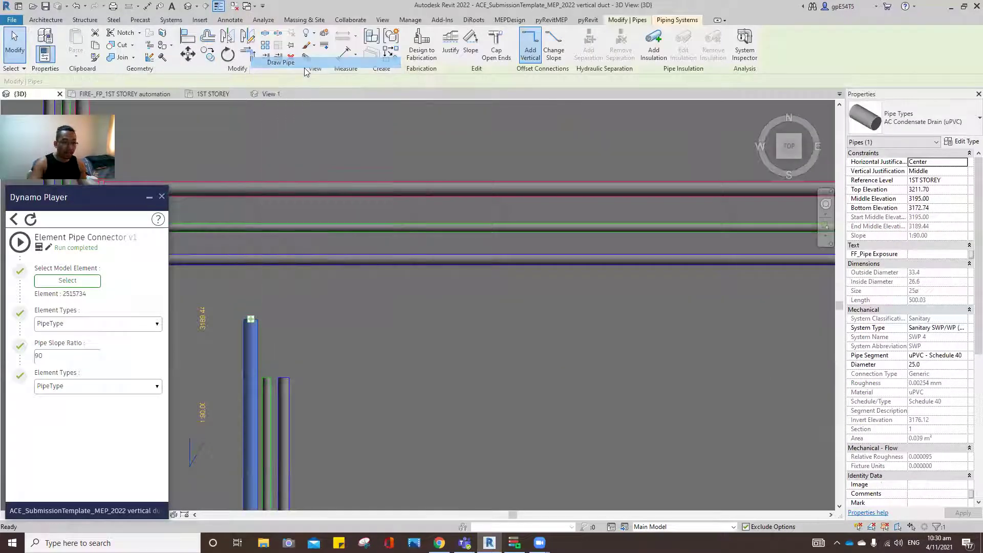
pyautogui.moveTo(417, 266); pyautogui.dragTo(586, 275, button='middle')
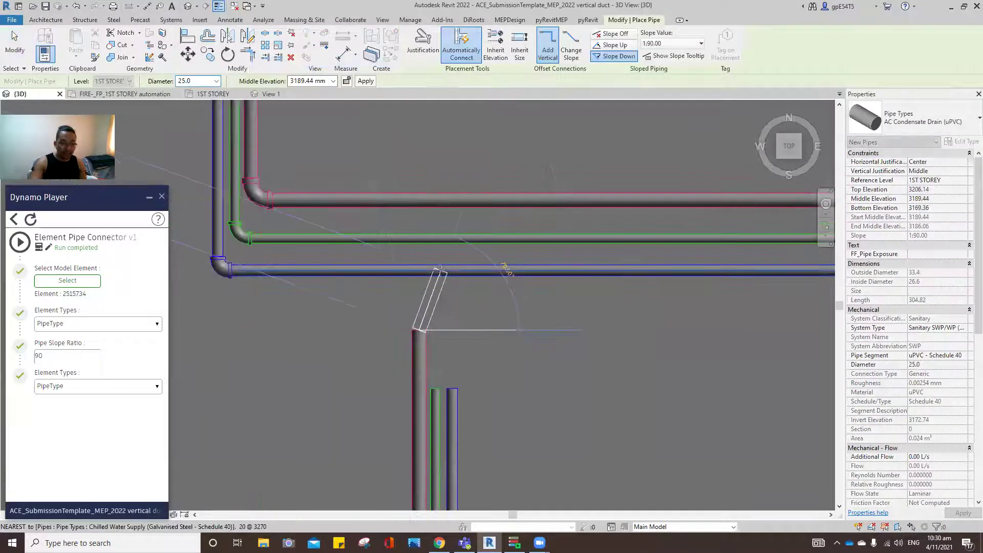
pyautogui.scroll(1, 419, 259)
pyautogui.scroll(1, 419, 259)
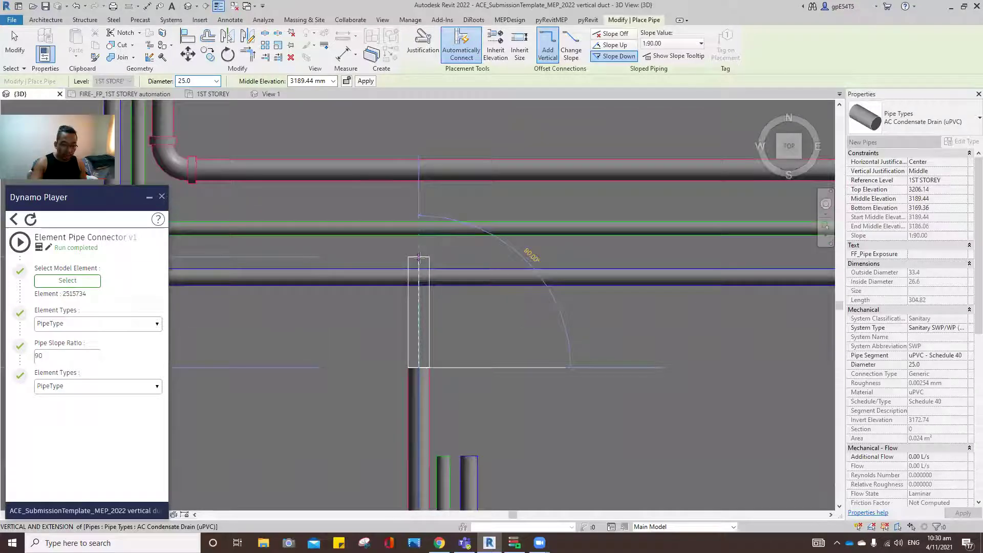
# - Try to branch the extended drain into the condensate main at 45° with Change Slope, and undo the connection
pyautogui.click(571, 54)
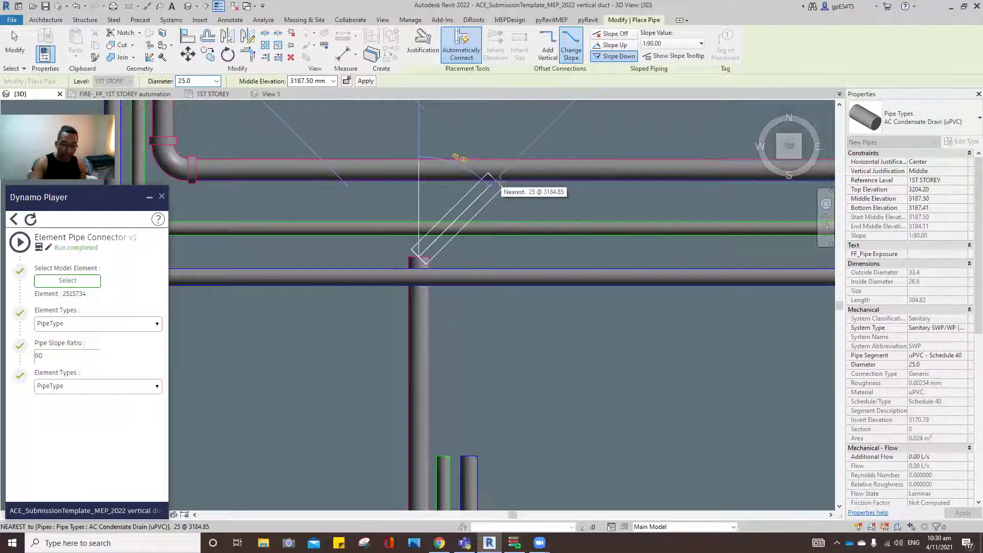
pyautogui.click(499, 180)
pyautogui.press('Escape')
pyautogui.press('Escape')
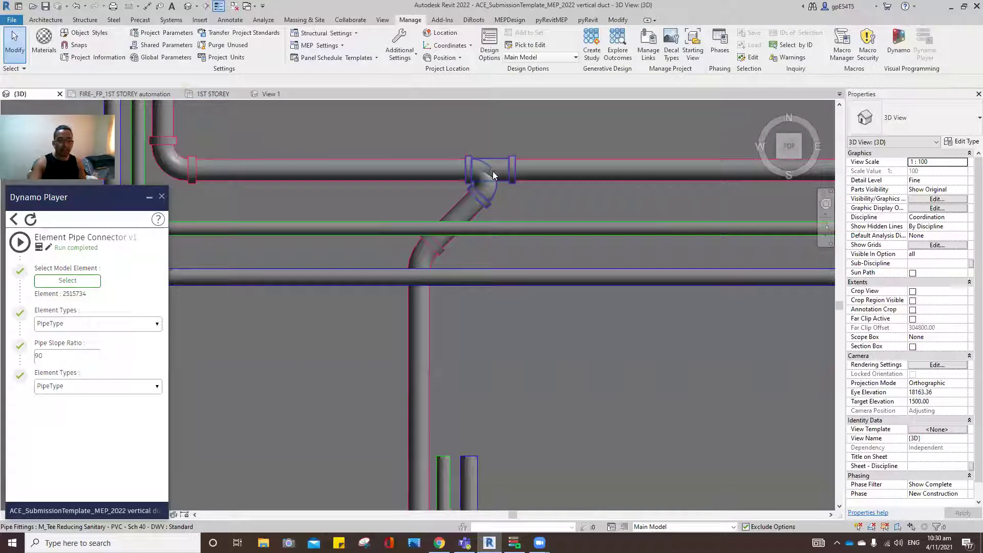
pyautogui.hotkey('ctrl', 'z')
# - Set the junction fitting in the AC Condensate Drain (uPVC) pipe type's routing preferences to M_Tee - Generic: Standard
pyautogui.click(675, 176)
pyautogui.click(962, 141)
pyautogui.click(618, 213)
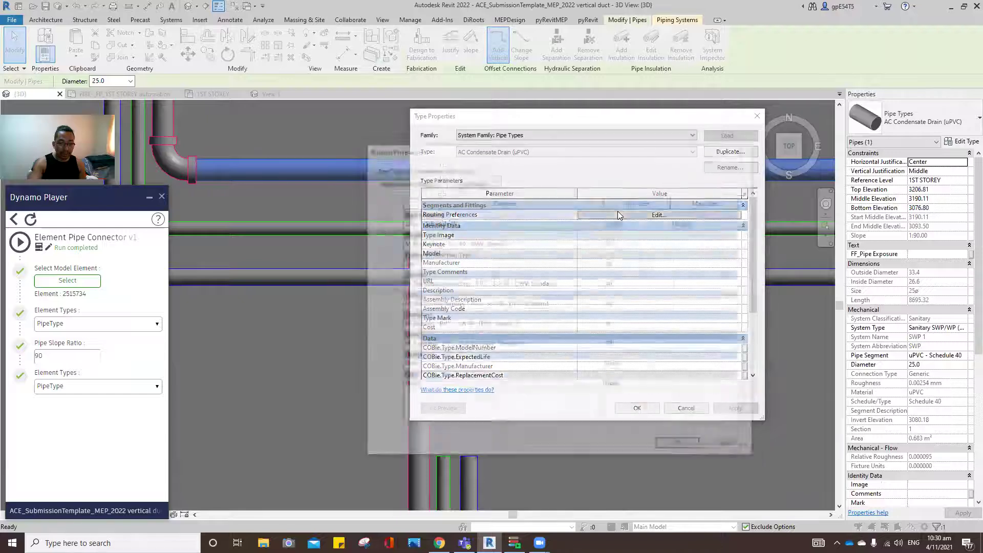
pyautogui.click(598, 286)
pyautogui.click(598, 285)
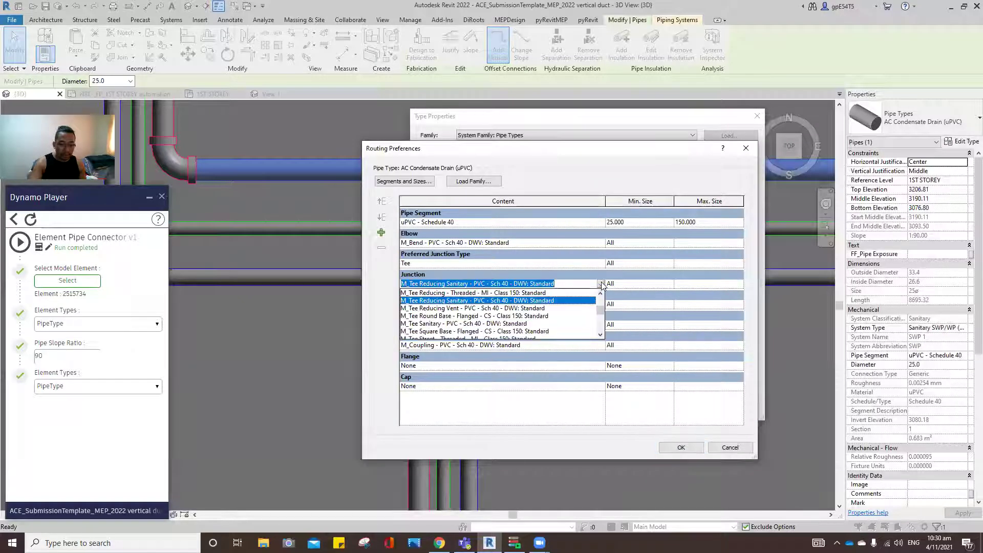
pyautogui.click(452, 308)
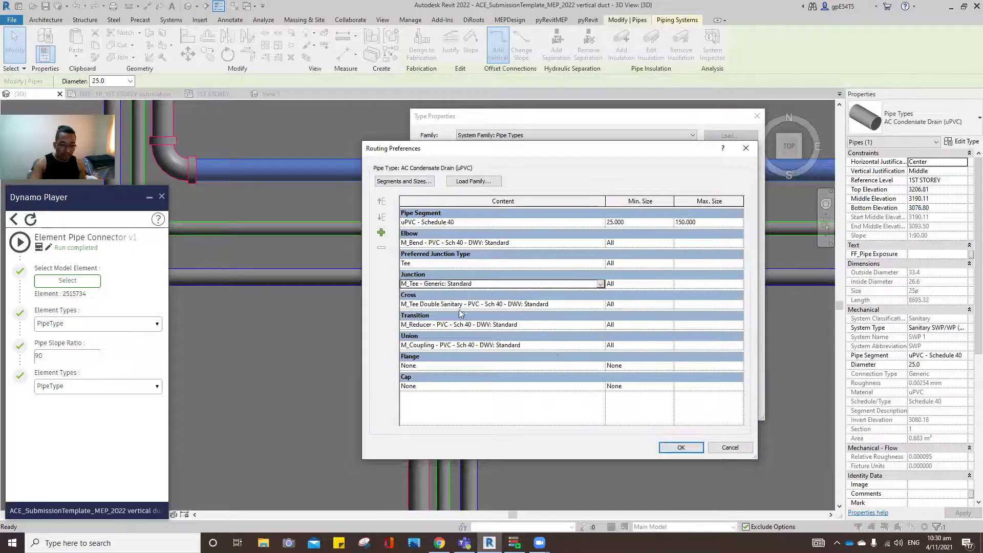
pyautogui.click(681, 447)
pyautogui.click(637, 408)
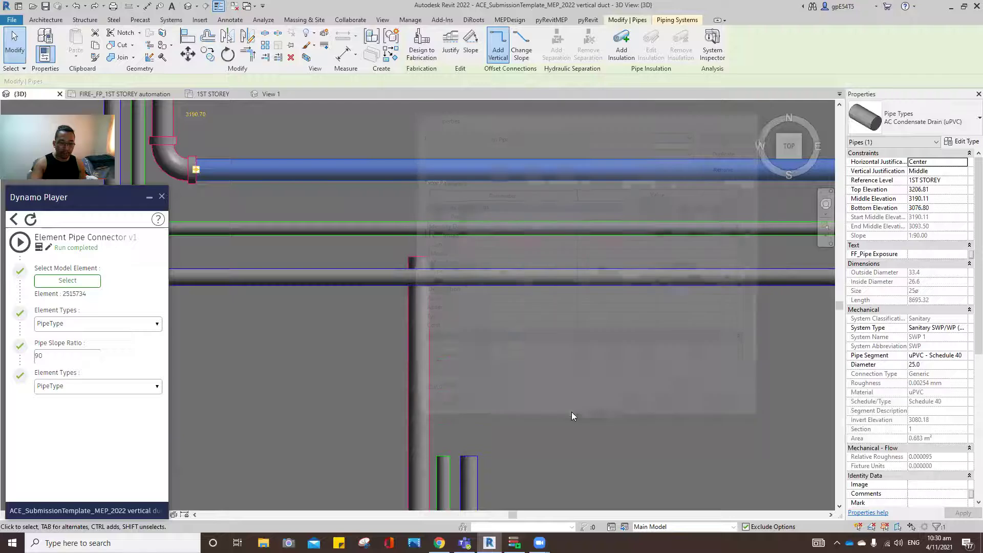
pyautogui.click(550, 381)
# - Branch the first south-row unit's extended condensate drain into the condensate main at 45°, using Change Slope at 1:90 downward
pyautogui.click(414, 271)
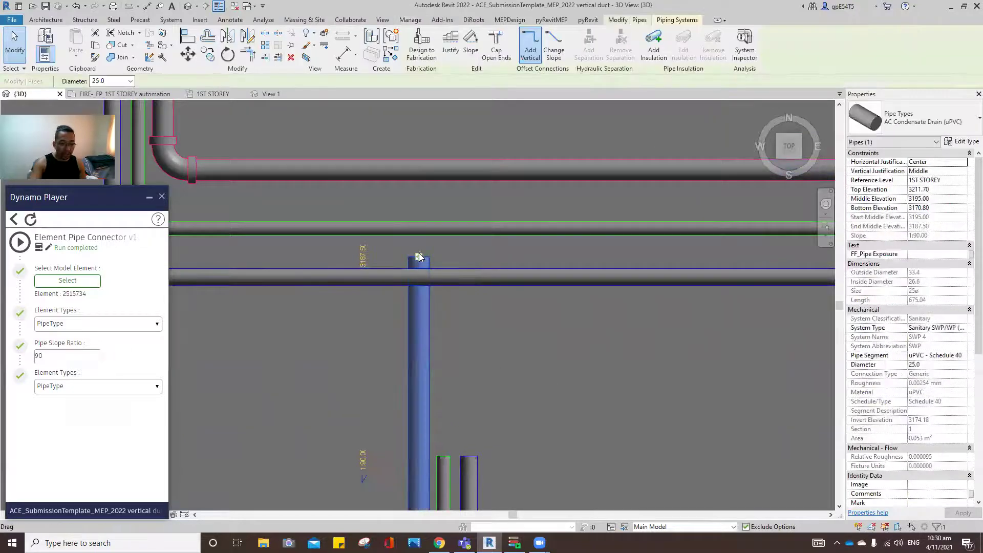
pyautogui.rightClick(419, 256)
pyautogui.click(450, 277)
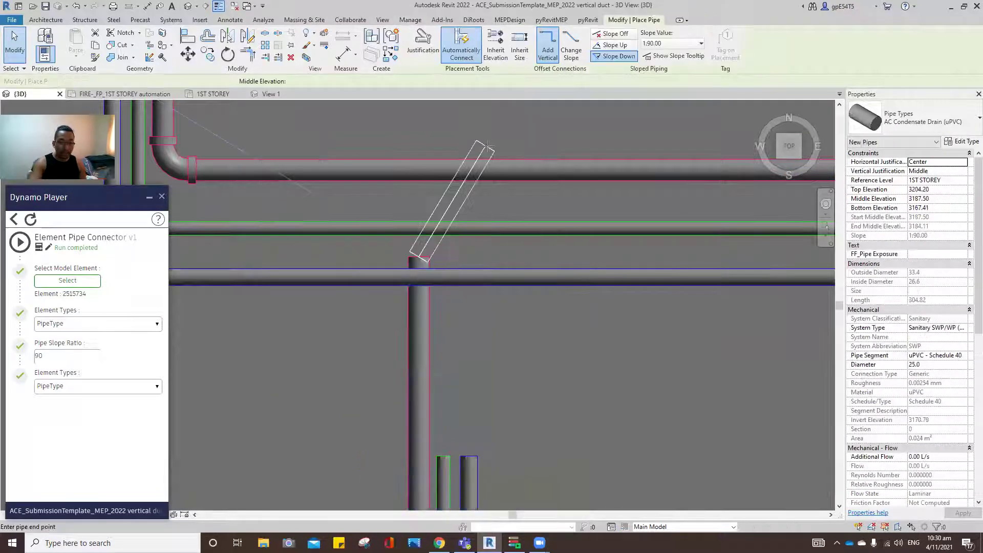
pyautogui.click(571, 50)
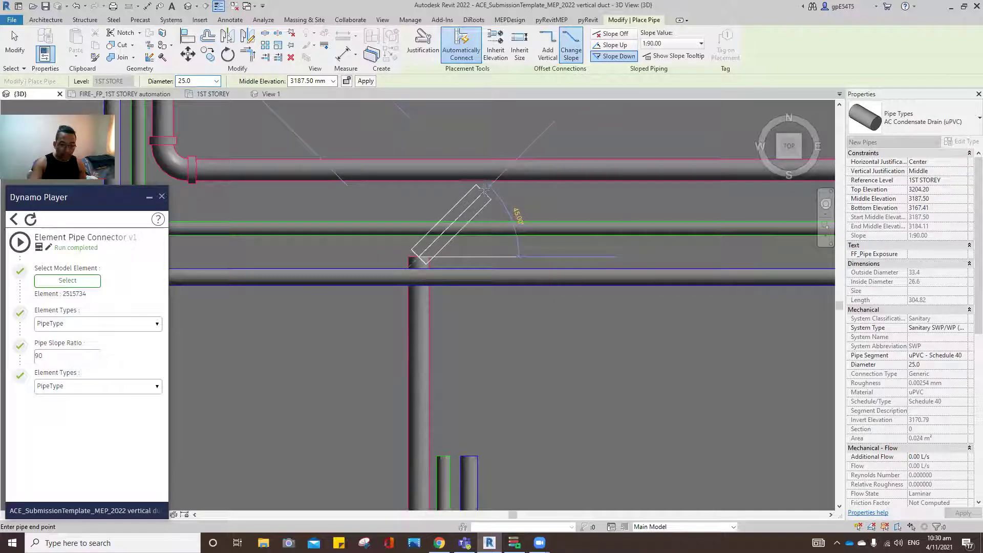
pyautogui.click(490, 180)
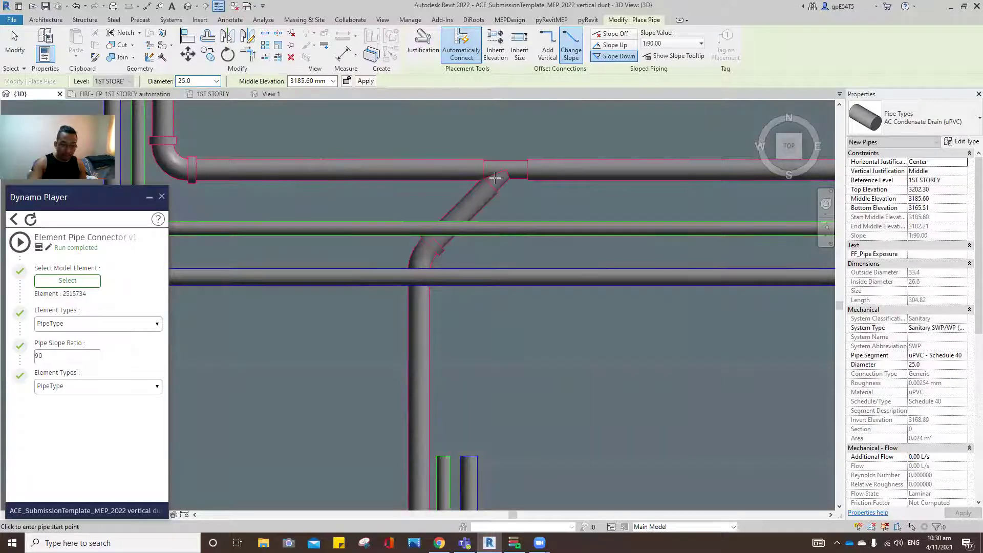
pyautogui.press('Escape')
pyautogui.press('Escape')
# - Trim/Extend the first south-row unit's chilled water supply and return stubs to their respective mains
pyautogui.scroll(-2, 449, 205)
pyautogui.scroll(-2, 518, 287)
pyautogui.moveTo(518, 286); pyautogui.dragTo(402, 341, button='middle')
pyautogui.scroll(-2, 402, 342)
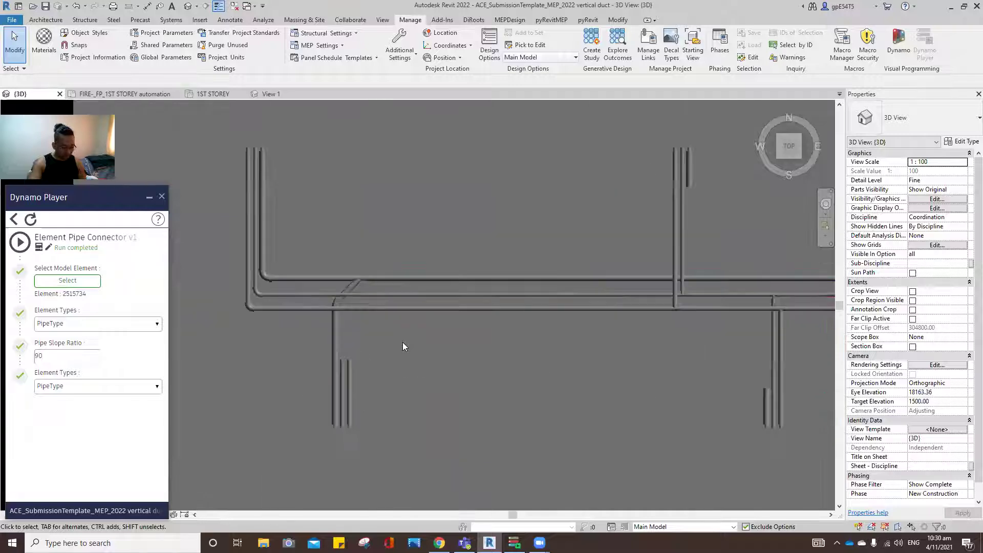
pyautogui.press('r')
pyautogui.scroll(2, 397, 327)
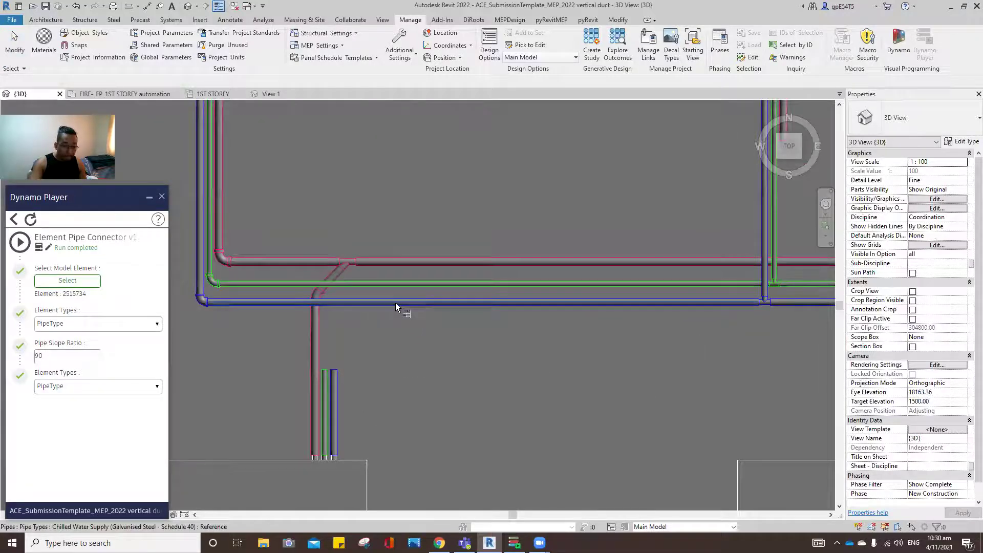
pyautogui.click(338, 368)
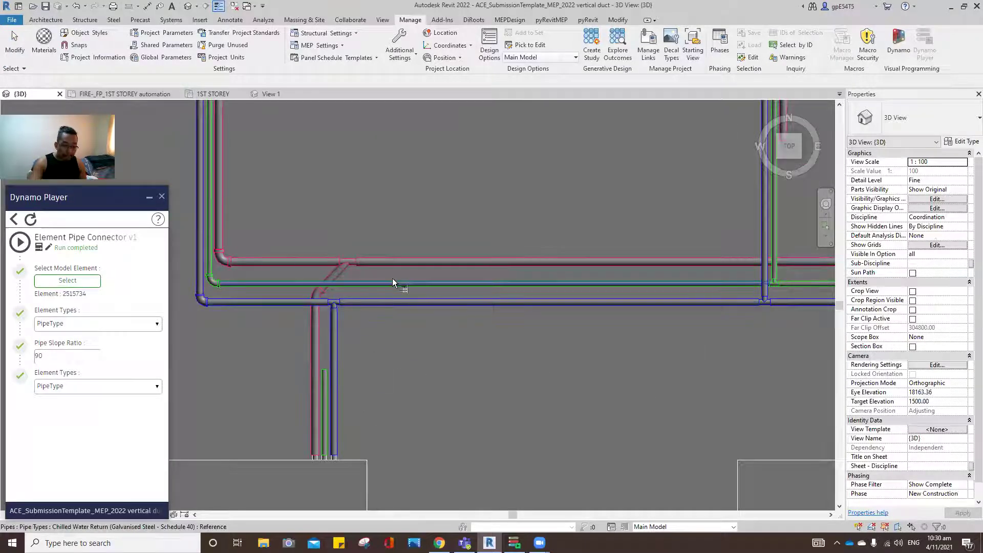
pyautogui.click(325, 375)
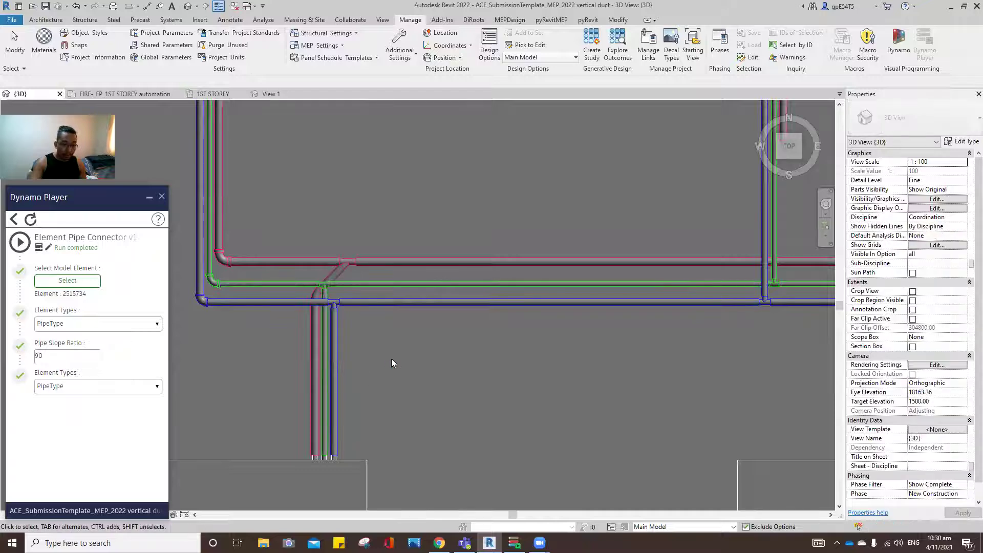
pyautogui.press('Escape')
# - Extend the second north-row unit's condensate drain stub south at 1:90 and branch it into the condensate main at 45°
pyautogui.scroll(-3, 391, 359)
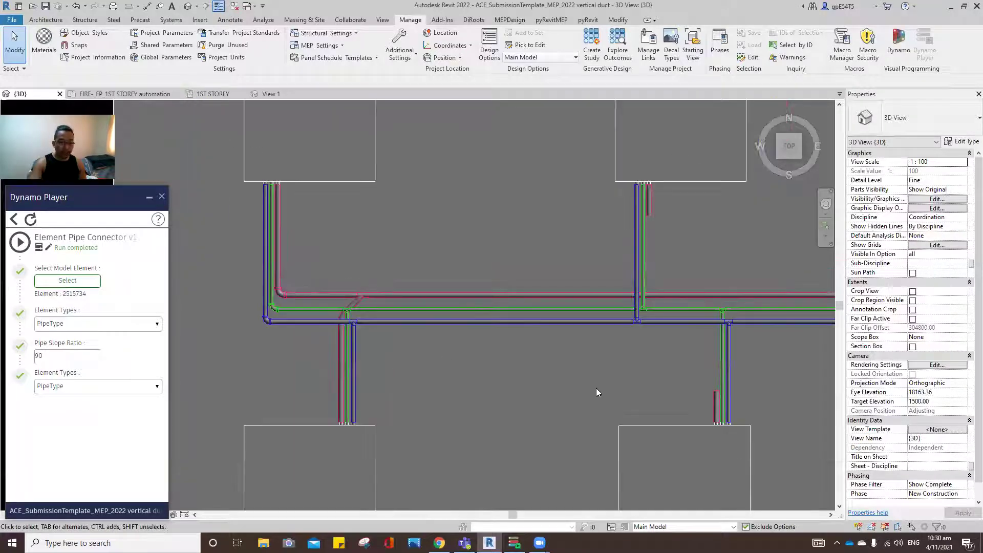
pyautogui.scroll(2, 468, 328)
pyautogui.scroll(2, 480, 234)
pyautogui.click(480, 165)
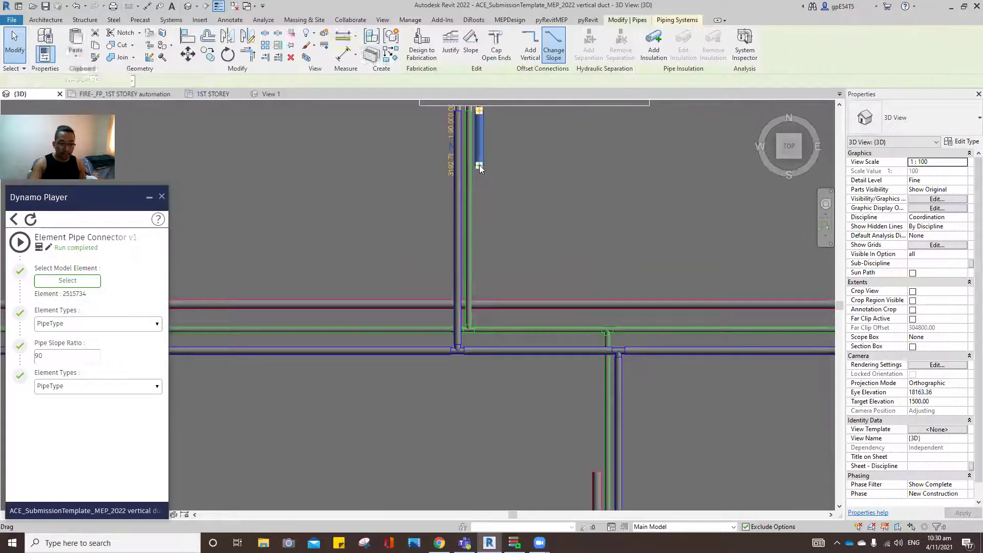
pyautogui.rightClick(479, 166)
pyautogui.click(500, 213)
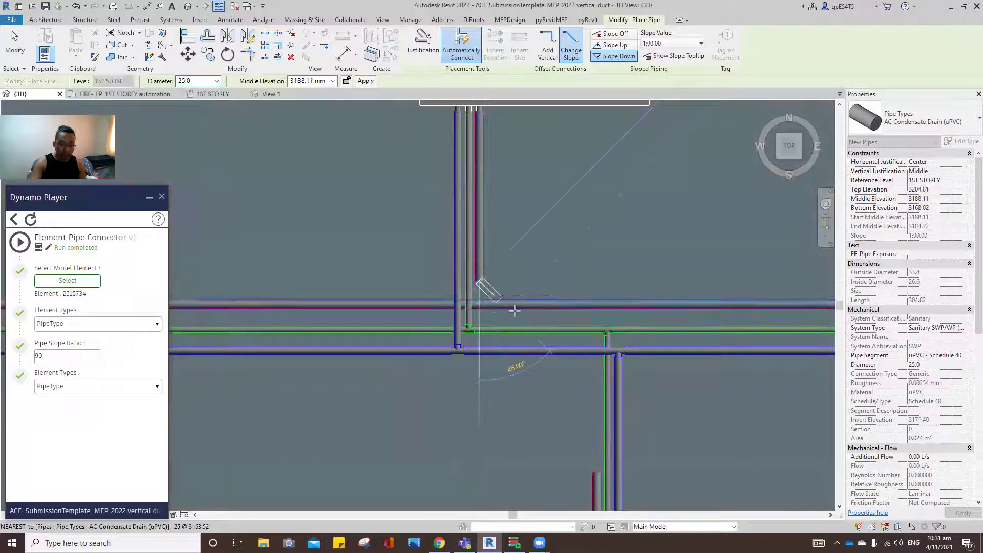
pyautogui.click(507, 305)
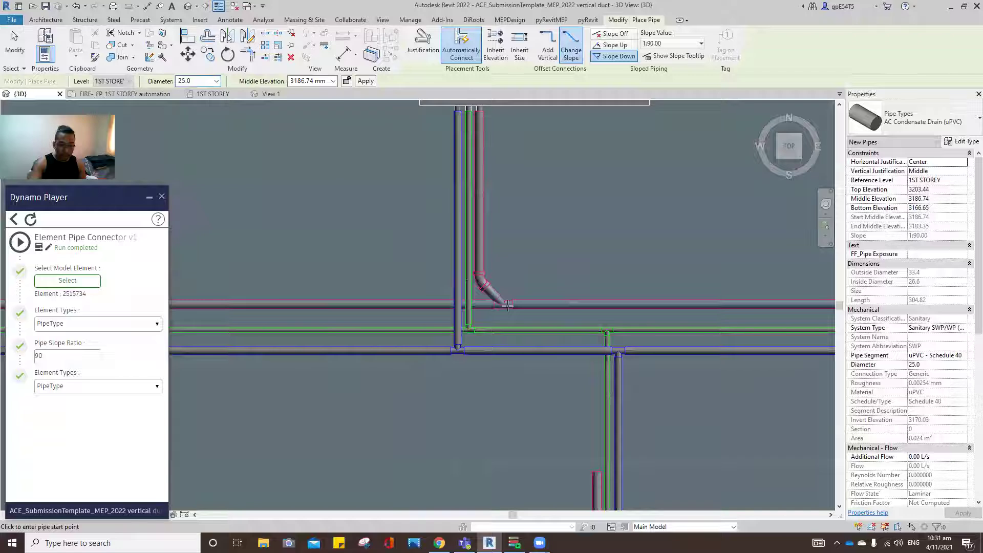
pyautogui.press('Escape')
pyautogui.press('Escape')
# - Examine the new condensate drain junction in 3D and review both unit rows from above for the remaining unconnected stubs
pyautogui.keyDown('shift'); pyautogui.moveTo(519, 280); pyautogui.dragTo(374, 386, button='middle'); pyautogui.keyUp('shift')
pyautogui.scroll(2, 450, 192)
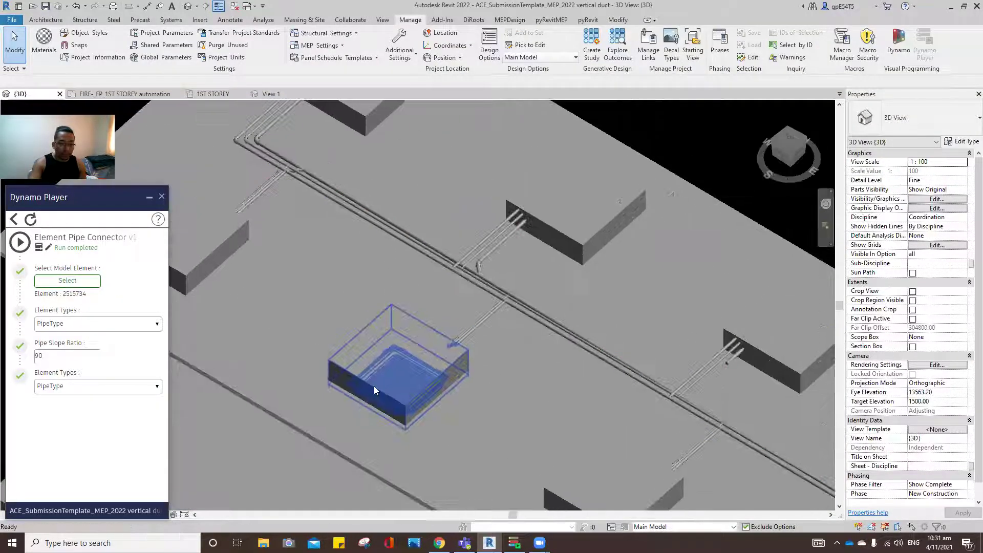
pyautogui.scroll(5, 511, 258)
pyautogui.click(489, 279)
pyautogui.scroll(-5, 489, 279)
pyautogui.keyDown('shift'); pyautogui.moveTo(532, 349); pyautogui.dragTo(583, 333, button='middle'); pyautogui.keyUp('shift')
pyautogui.press('Escape')
pyautogui.scroll(-5, 436, 312)
pyautogui.keyDown('shift'); pyautogui.moveTo(371, 268); pyautogui.dragTo(644, 324, button='middle'); pyautogui.keyUp('shift')
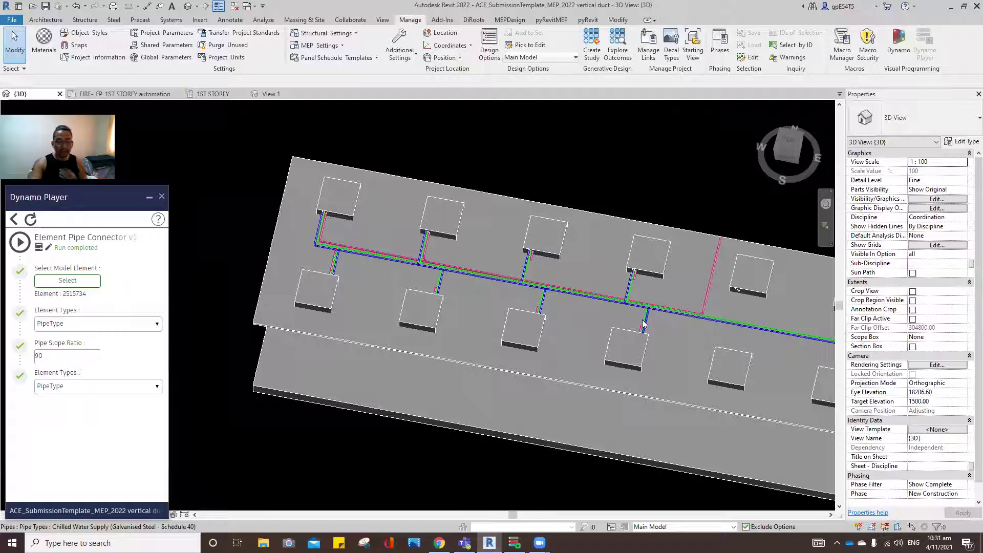
pyautogui.click(788, 146)
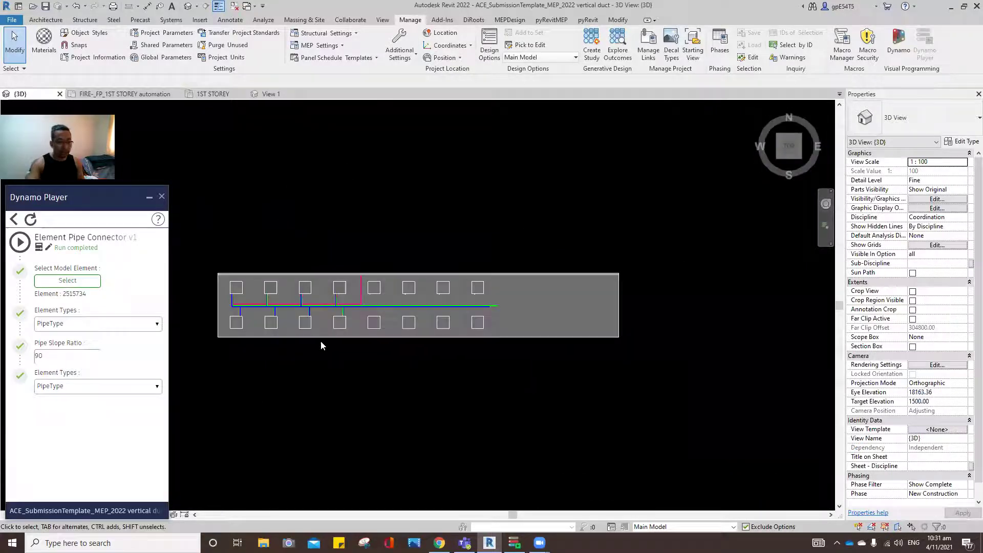
pyautogui.scroll(3, 321, 341)
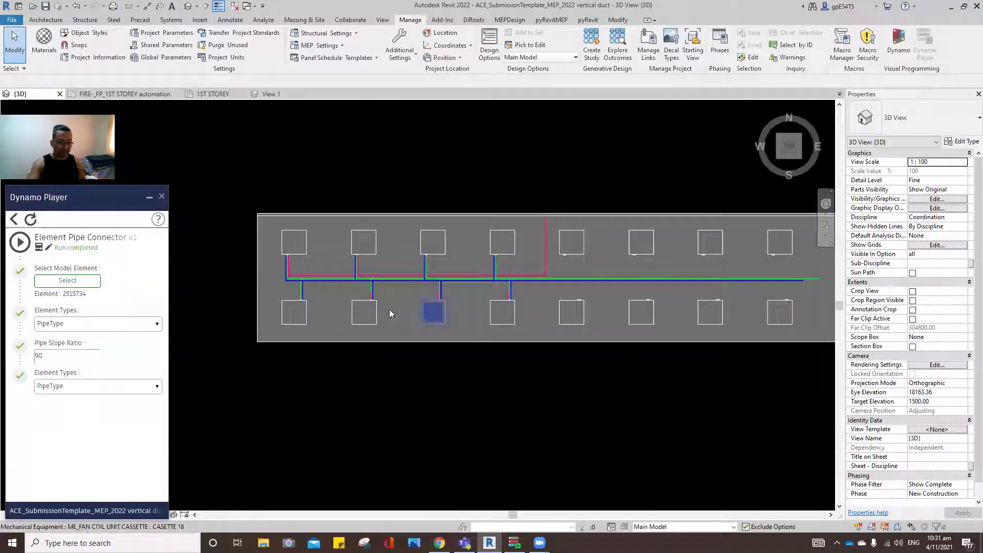
pyautogui.scroll(2, 389, 313)
# - Run the Dynamo script 02 PipeAlign45º with the condensate main as main pipe and the second south-row drain stub as branch, spacing 150
pyautogui.click(14, 220)
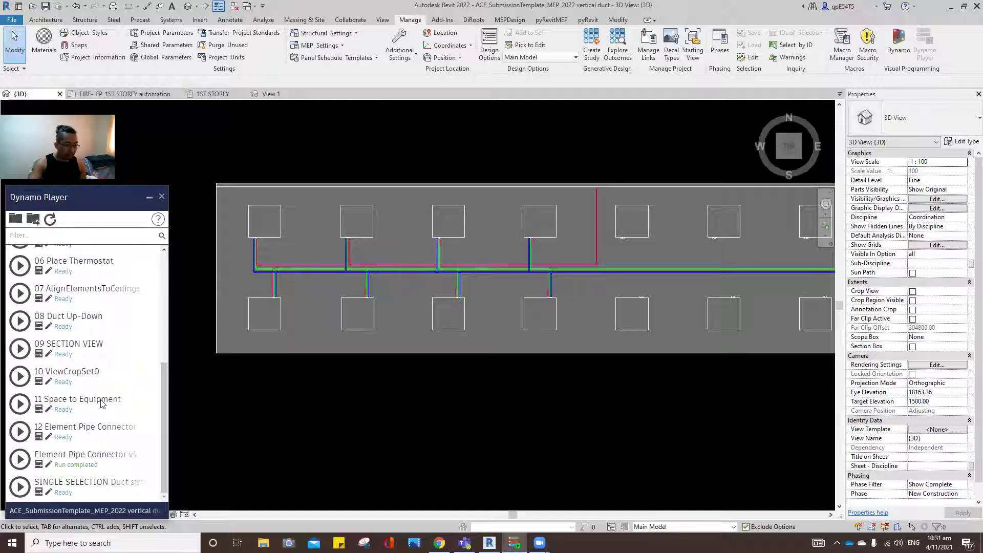
pyautogui.scroll(8, 101, 404)
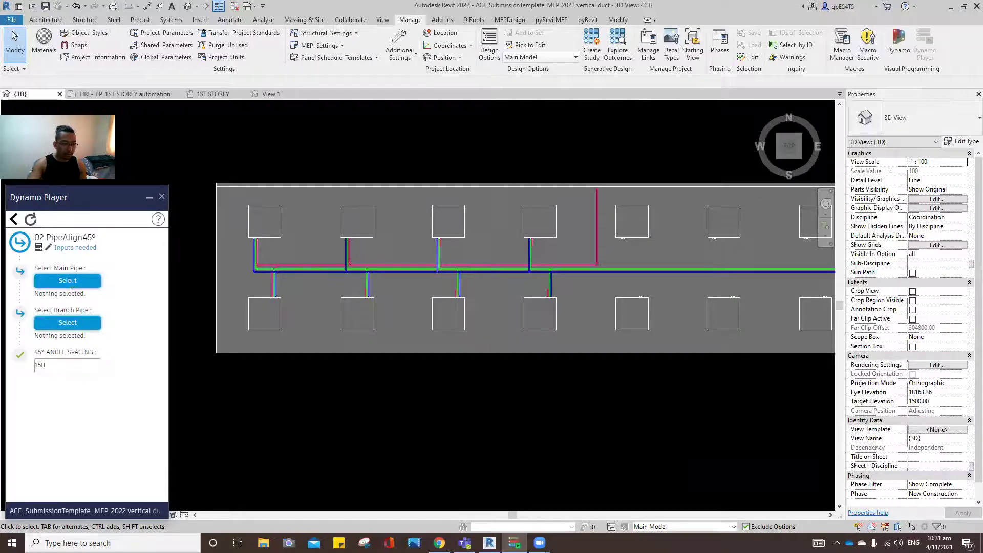
pyautogui.click(68, 281)
pyautogui.scroll(5, 388, 260)
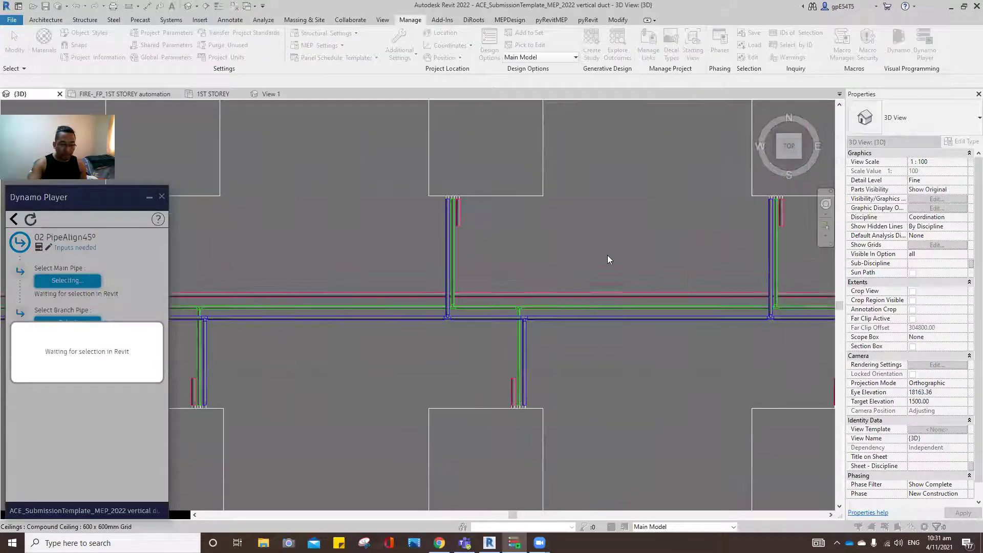
pyautogui.scroll(3, 607, 255)
pyautogui.moveTo(531, 279); pyautogui.dragTo(401, 318, button='middle')
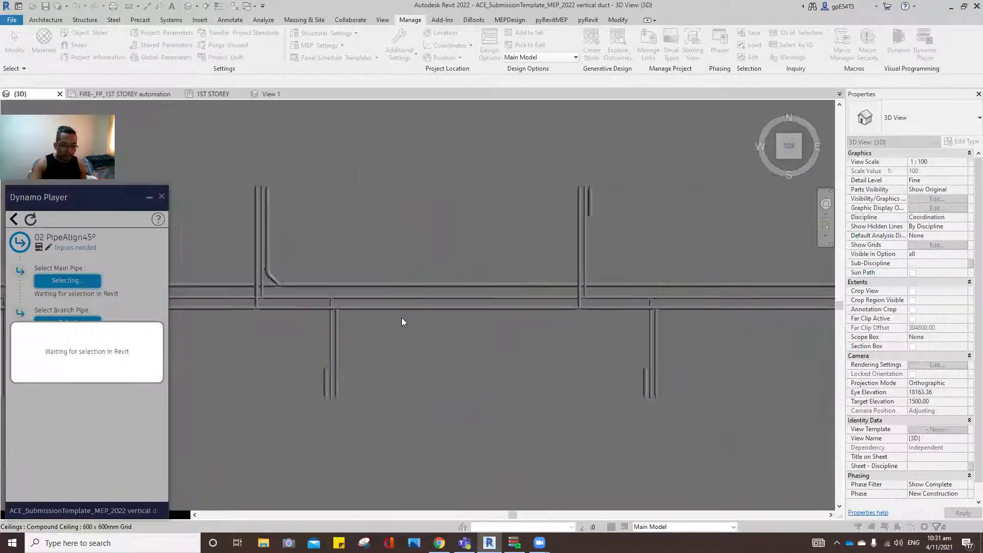
pyautogui.click(416, 283)
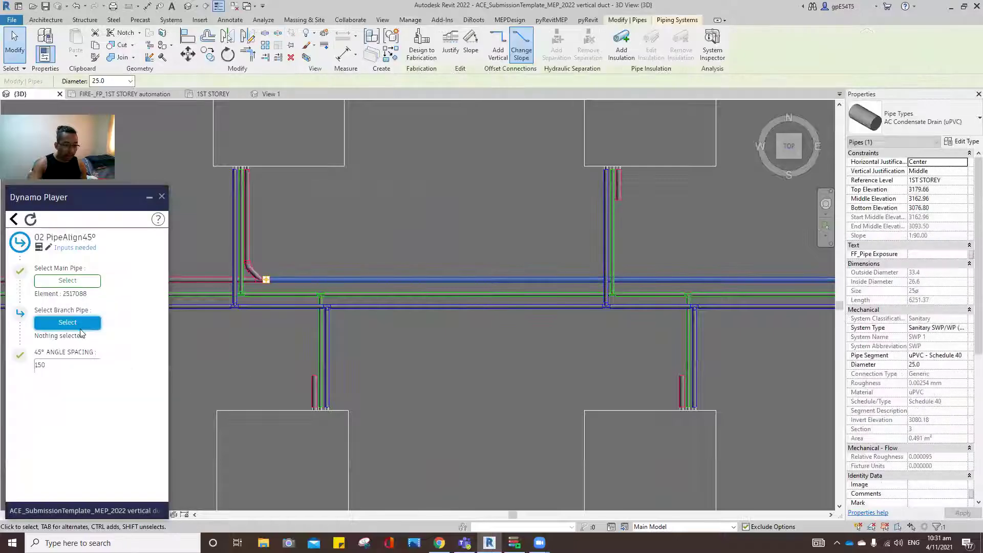
pyautogui.click(313, 389)
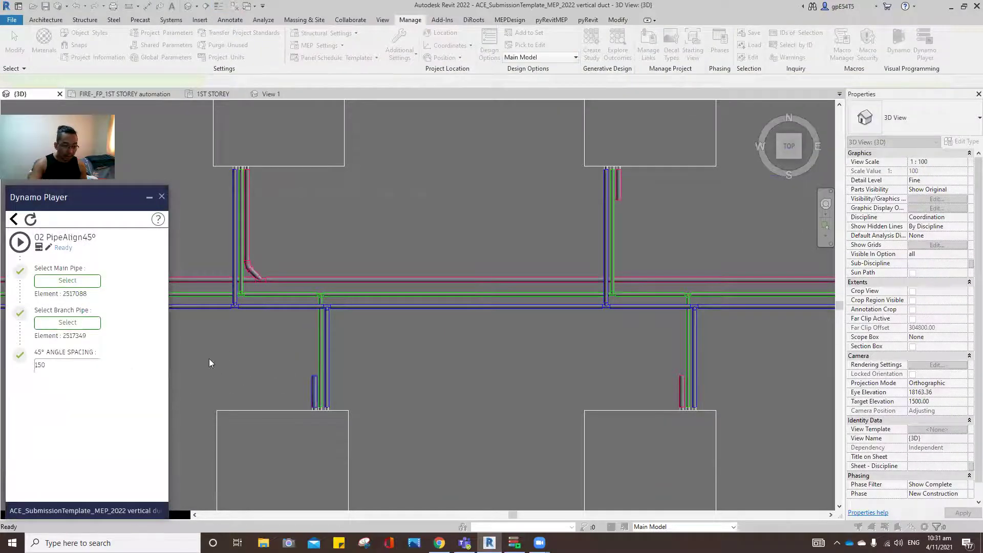
pyautogui.click(20, 241)
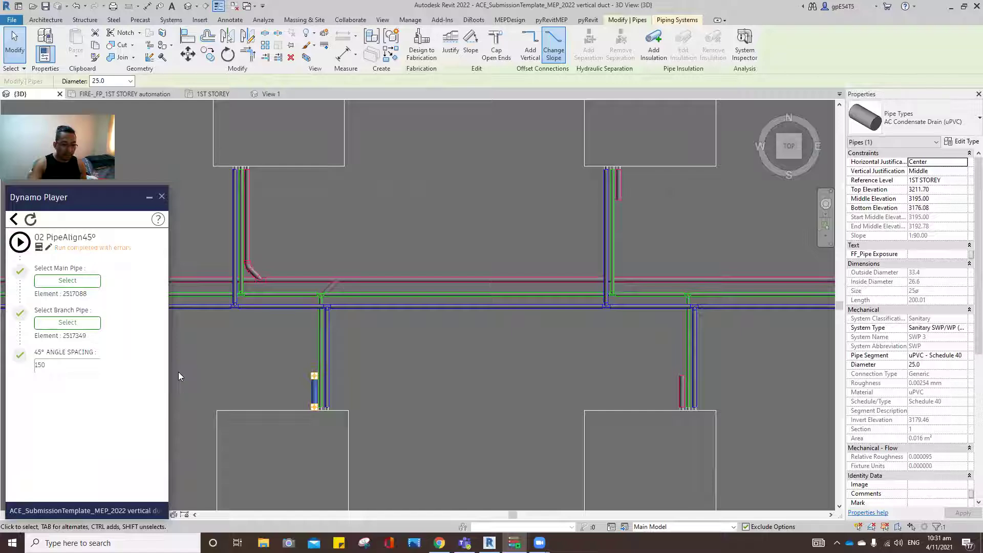
# - Join the second south-row unit's drain stub to its 45° branch piece and connect that piece to the condensate main with Trim/Extend
pyautogui.scroll(2, 340, 351)
pyautogui.click(340, 351)
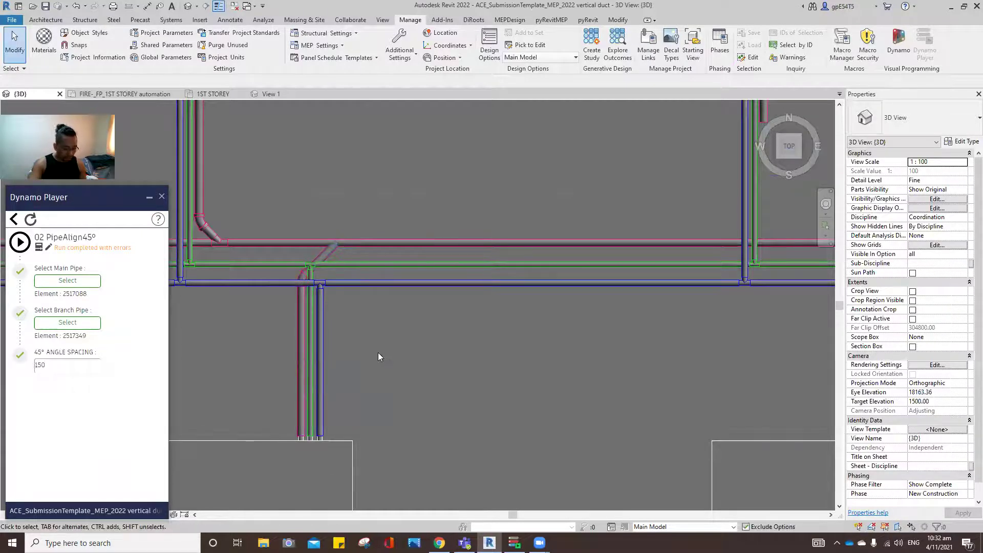
pyautogui.press('t')
pyautogui.press('r')
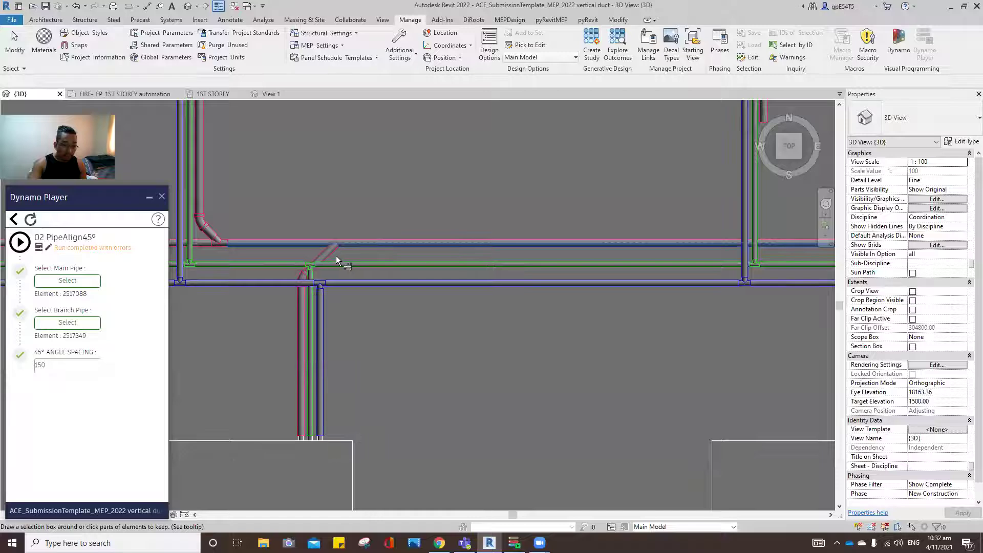
pyautogui.press('Escape')
# - Run 02 PipeAlign45º from the condensate main on the third north-row and third south-row units' drain stubs, one after the other
pyautogui.scroll(-2, 353, 347)
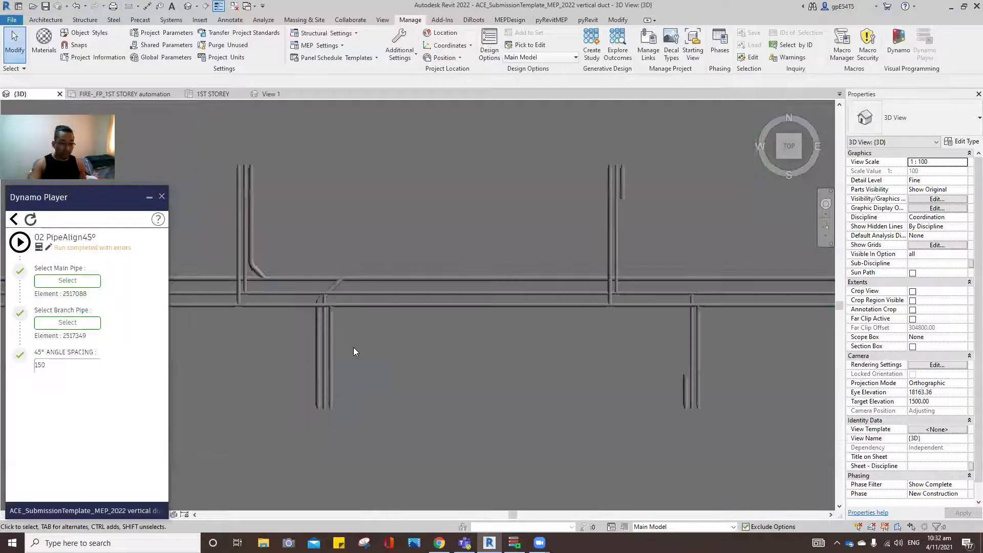
pyautogui.moveTo(381, 314); pyautogui.dragTo(295, 289, button='middle')
pyautogui.click(67, 280)
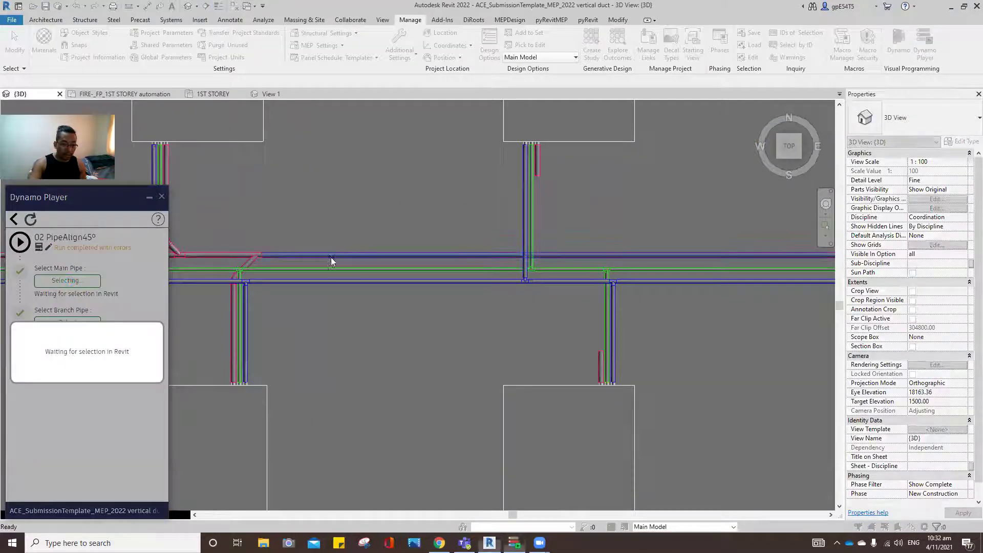
pyautogui.click(331, 257)
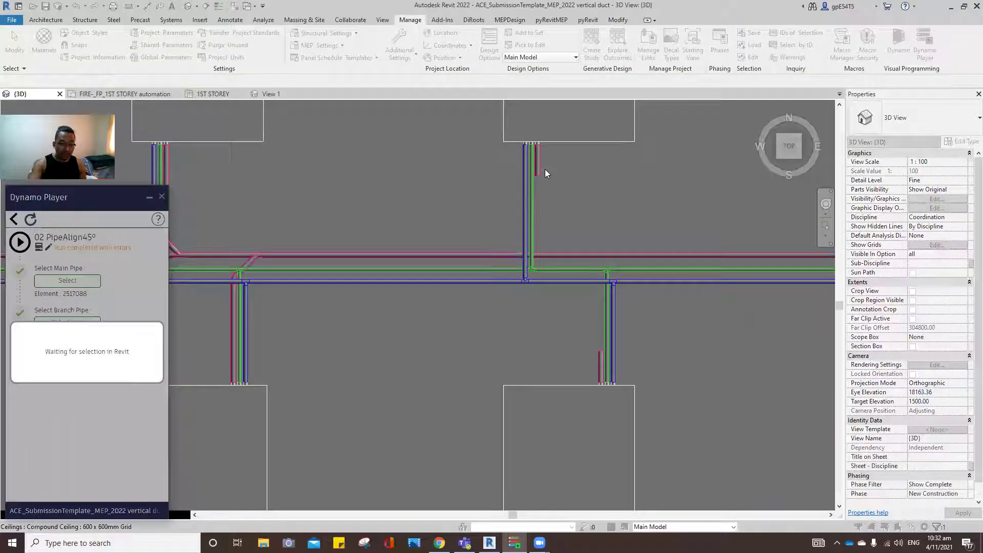
pyautogui.click(539, 166)
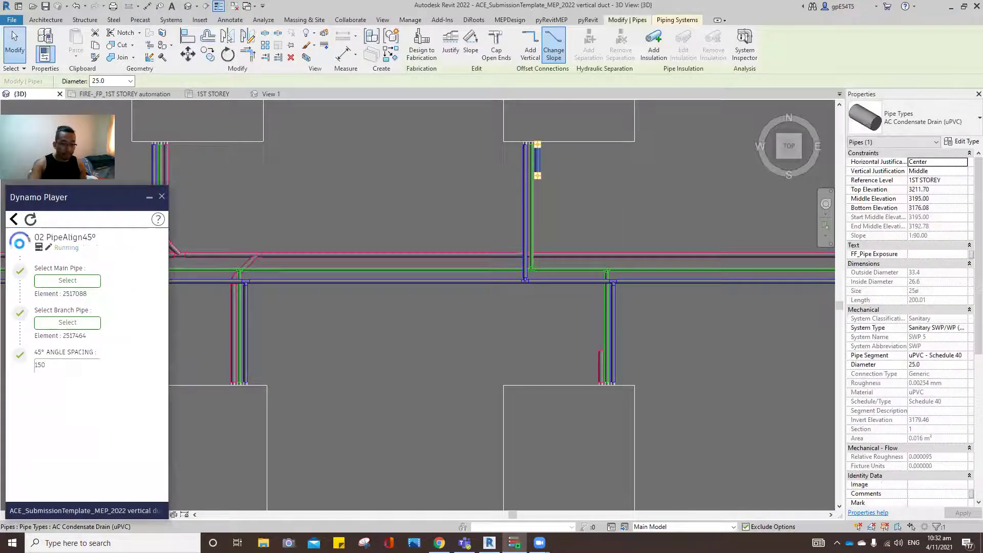
pyautogui.click(67, 323)
pyautogui.click(603, 362)
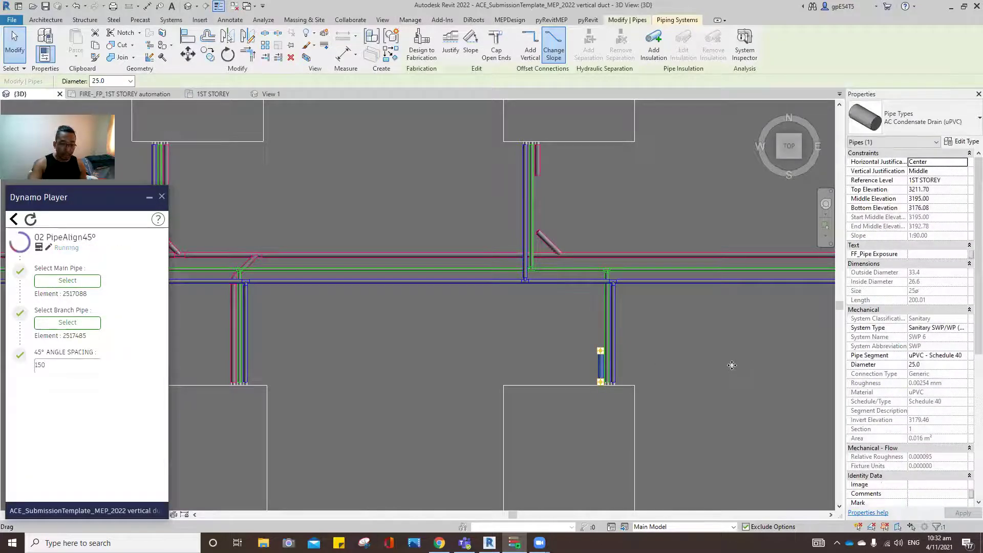
# - Run 02 PipeAlign45º with the fourth north-row unit's condensate drain stub as the branch pipe
pyautogui.moveTo(693, 339); pyautogui.dragTo(376, 354, button='middle')
pyautogui.click(80, 322)
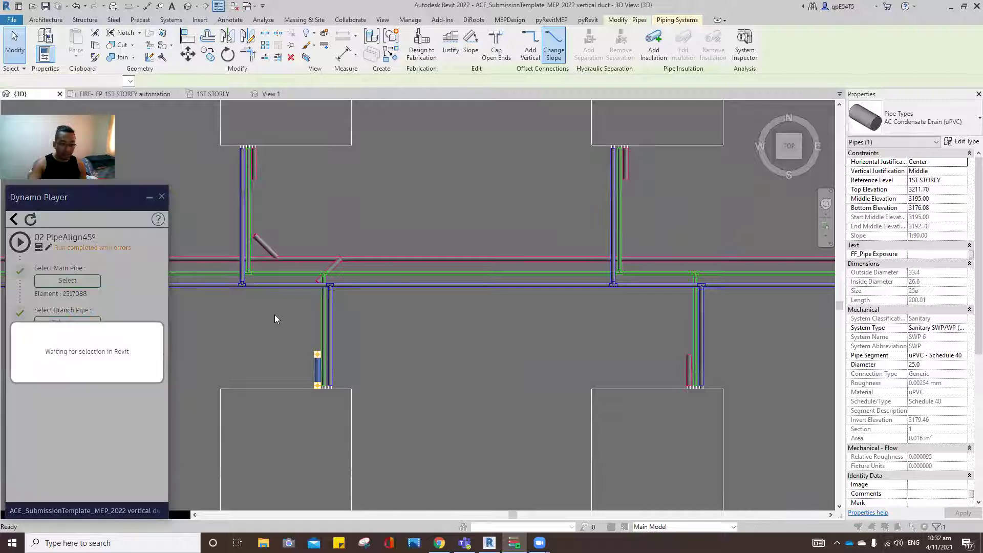
pyautogui.click(625, 176)
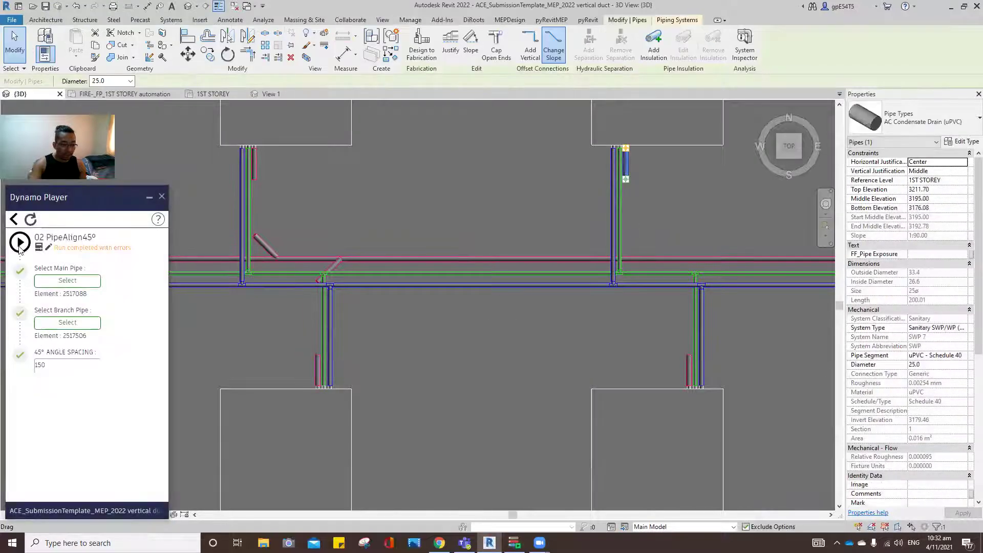
pyautogui.click(20, 246)
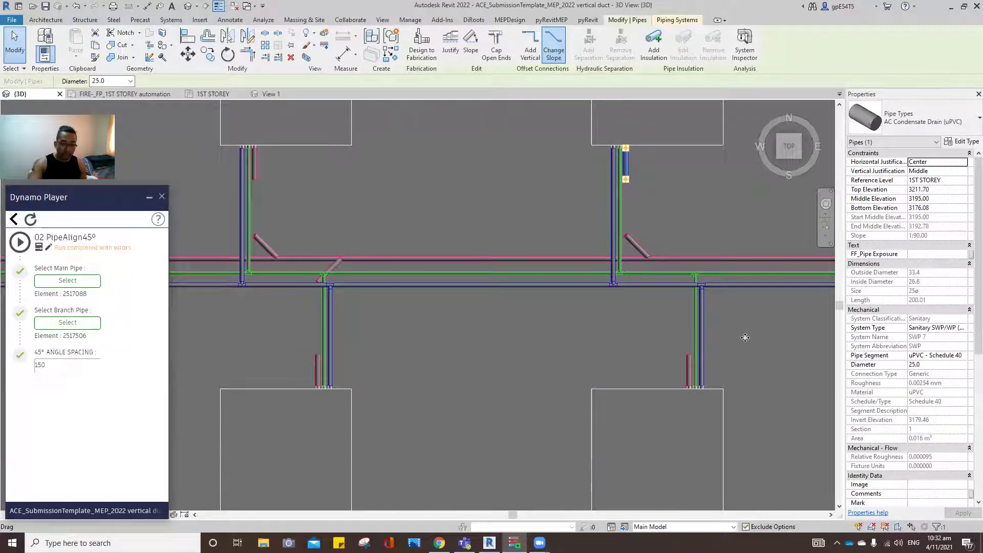
# - Run 02 PipeAlign45º with the fourth south-row unit's condensate drain stub as the branch pipe, then minimize Dynamo Player
pyautogui.moveTo(627, 340); pyautogui.dragTo(504, 343, button='middle')
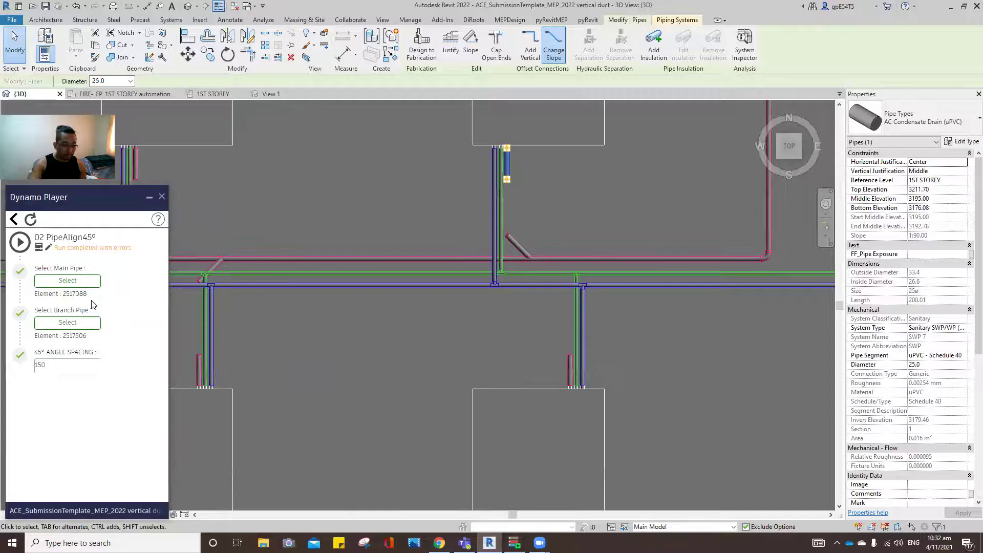
pyautogui.click(82, 323)
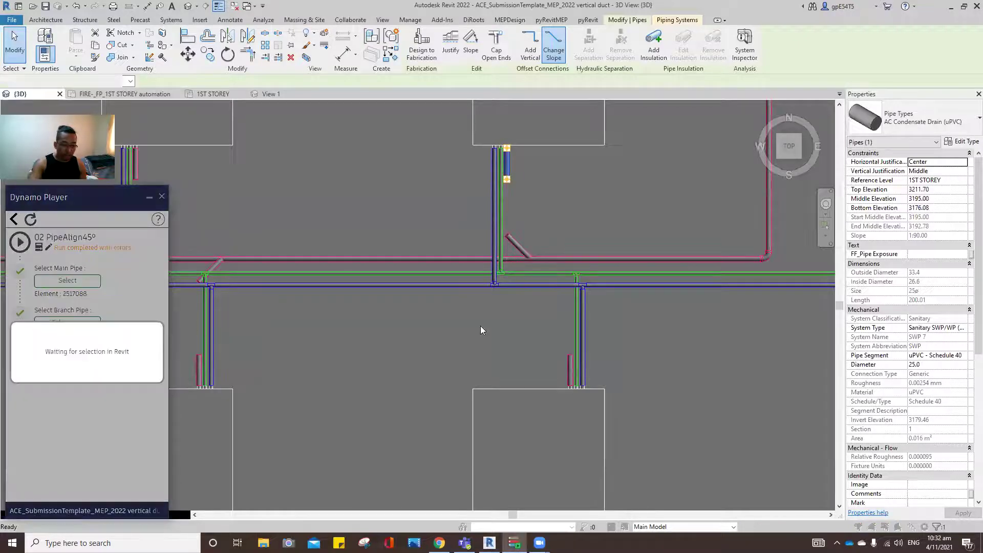
pyautogui.click(568, 358)
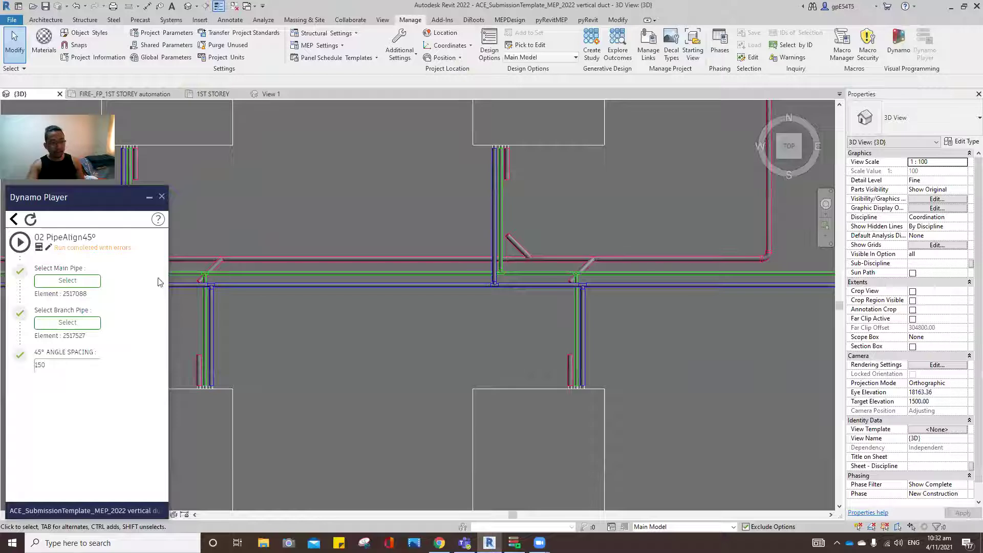
pyautogui.click(149, 197)
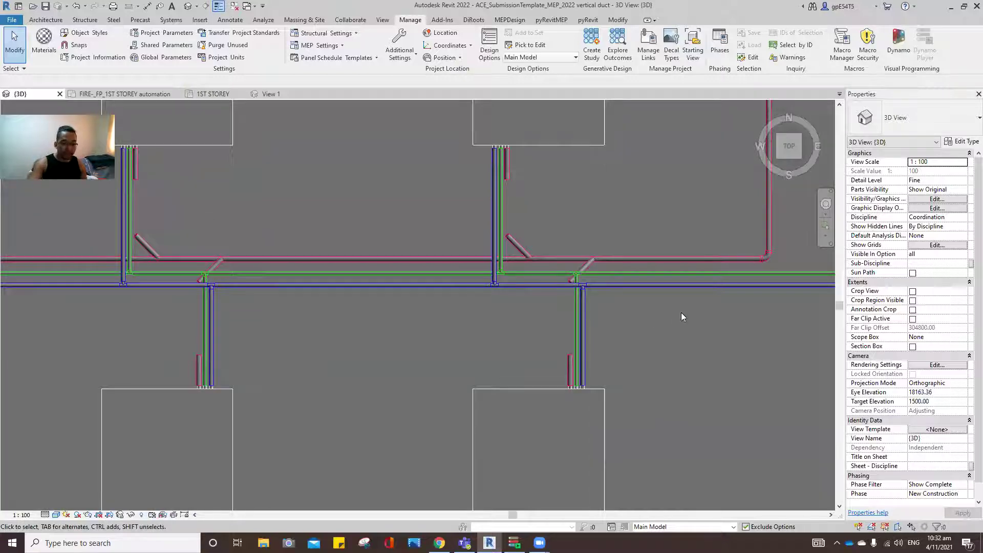
# - Join the third and fourth units' drain stubs in both rows to their 45° branch pieces with Trim/Extend to Corner
pyautogui.scroll(2, 658, 315)
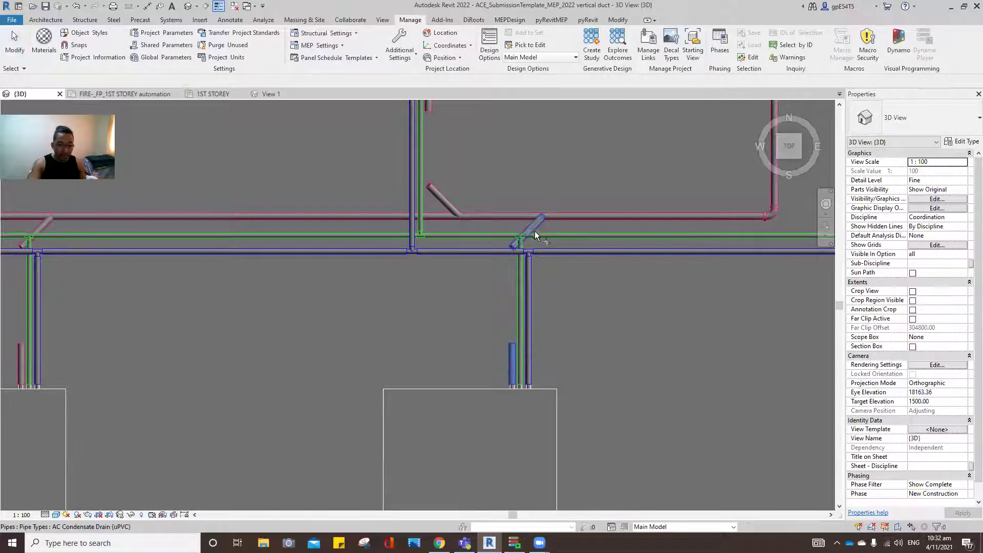
pyautogui.moveTo(447, 130); pyautogui.dragTo(465, 202, button='middle')
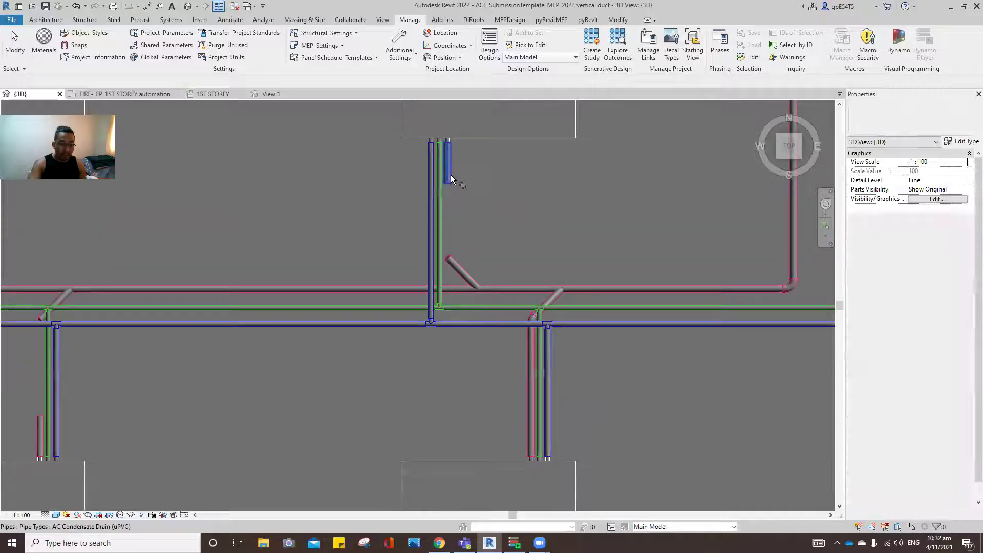
pyautogui.moveTo(139, 277); pyautogui.dragTo(420, 271, button='middle')
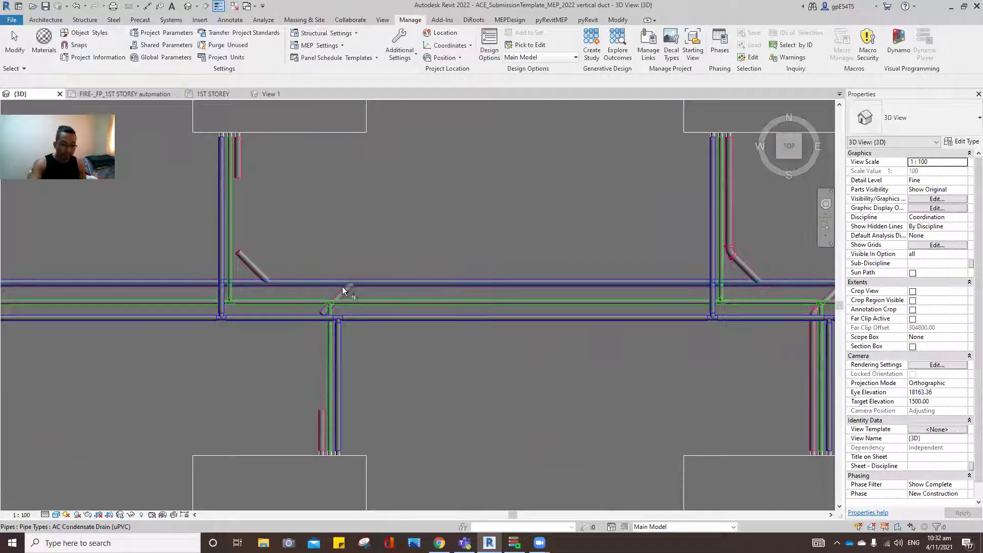
pyautogui.press('t')
pyautogui.press('r')
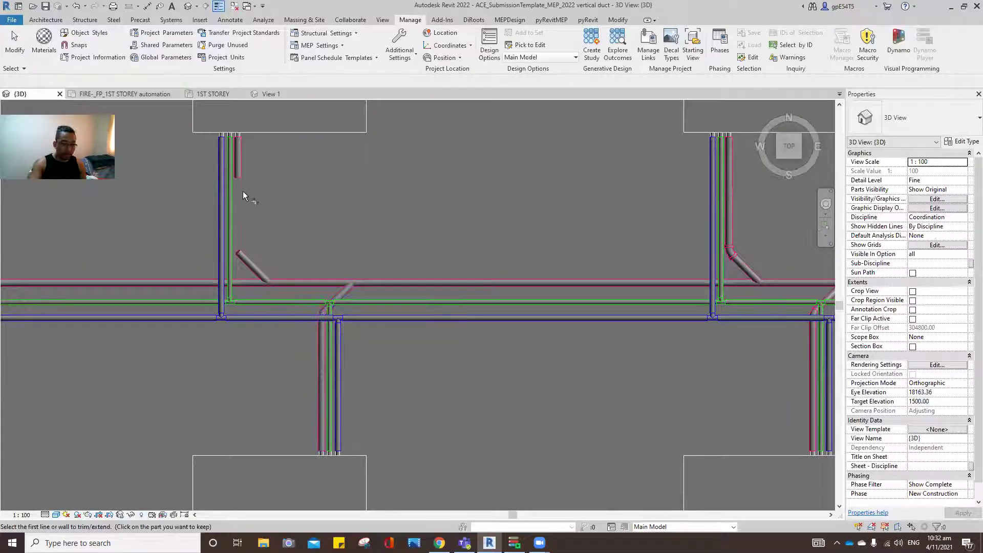
pyautogui.click(237, 176)
pyautogui.click(246, 261)
pyautogui.moveTo(287, 236); pyautogui.dragTo(448, 242, button='middle')
pyautogui.press('Escape')
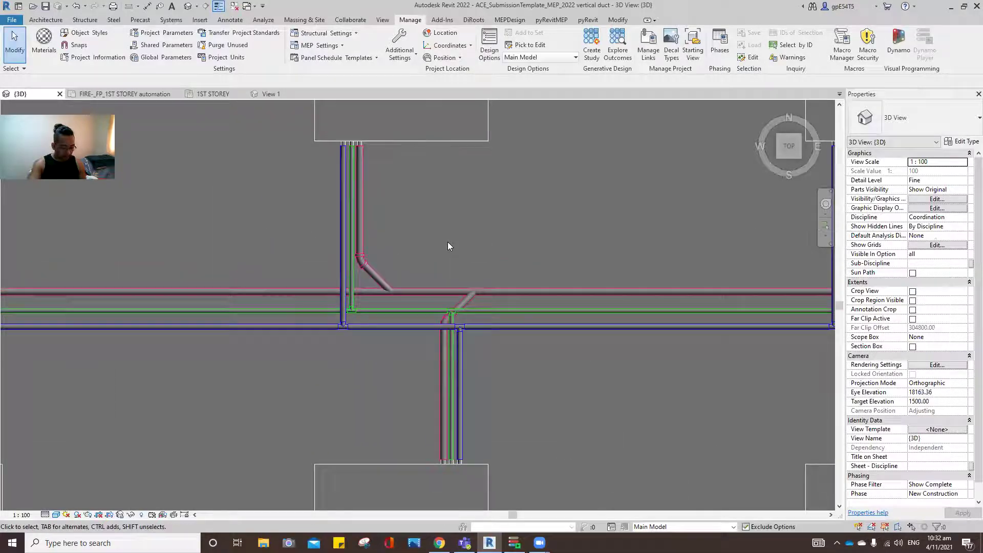
# - Connect the third and fourth units' 45° branch pieces in both rows to the condensate main with Trim/Extend Multiple Elements
pyautogui.press('t')
pyautogui.press('r')
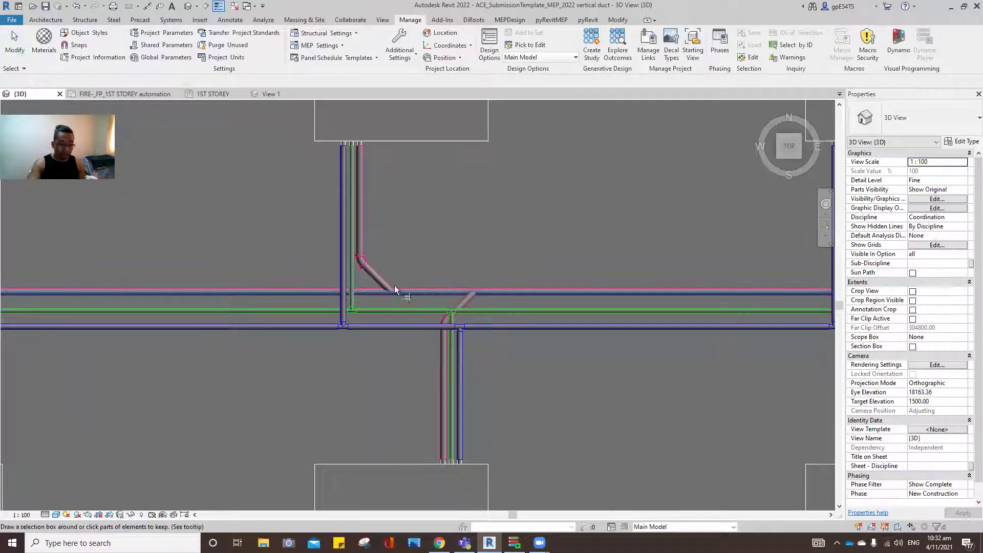
pyautogui.click(381, 290)
pyautogui.moveTo(377, 299); pyautogui.dragTo(478, 309, button='middle')
pyautogui.click(493, 302)
pyautogui.click(568, 309)
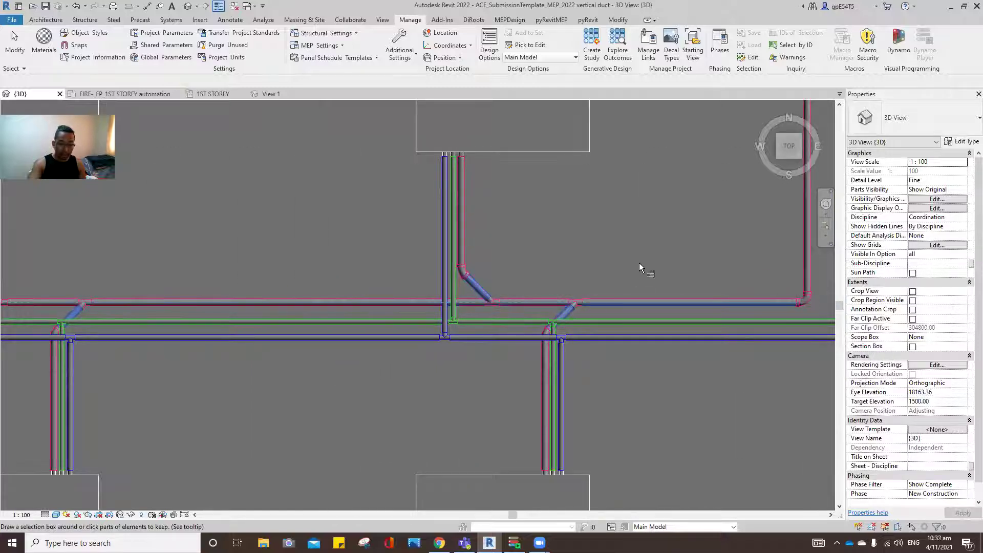
pyautogui.moveTo(643, 270); pyautogui.dragTo(504, 241, button='middle')
pyautogui.scroll(-4, 566, 319)
pyautogui.press('Escape')
pyautogui.scroll(-2, 565, 338)
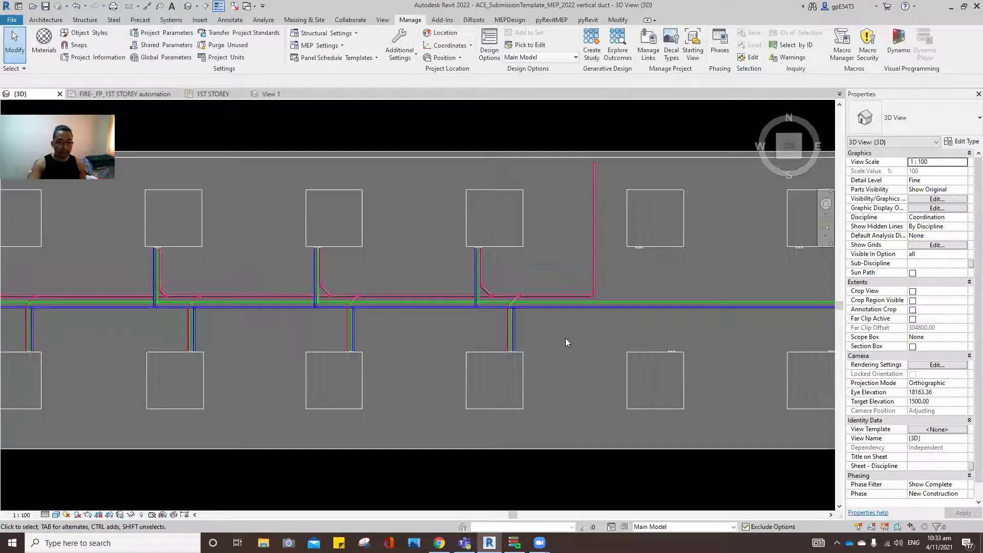
# - Check the condensate network's continuity by selecting its connected pipes, and inspect the layout in an angled 3D view
pyautogui.scroll(-2, 594, 271)
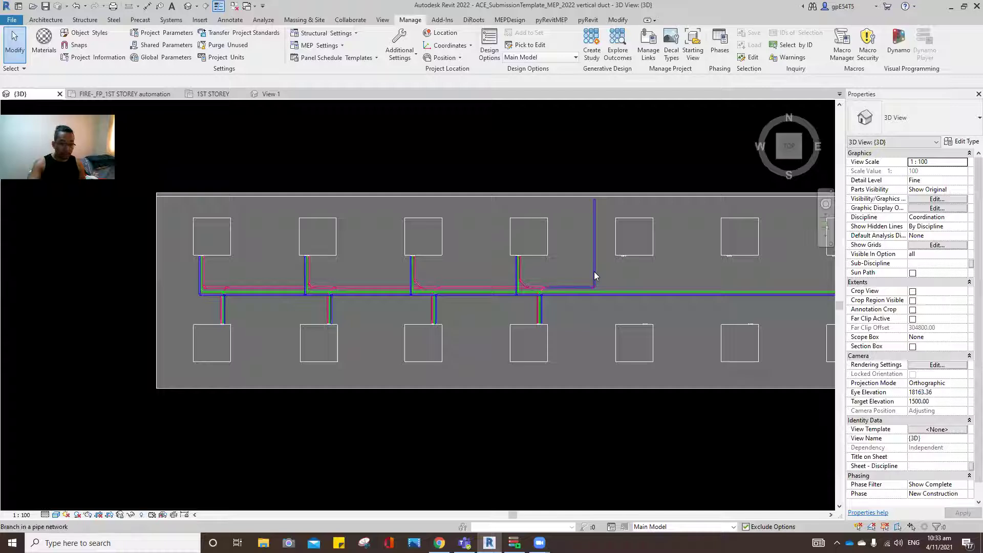
pyautogui.press('Tab')
pyautogui.click(594, 272)
pyautogui.press('Escape')
pyautogui.keyDown('shift'); pyautogui.moveTo(496, 379); pyautogui.dragTo(580, 369, button='middle'); pyautogui.keyUp('shift')
pyautogui.keyDown('shift'); pyautogui.moveTo(550, 307); pyautogui.dragTo(601, 350, button='middle'); pyautogui.keyUp('shift')
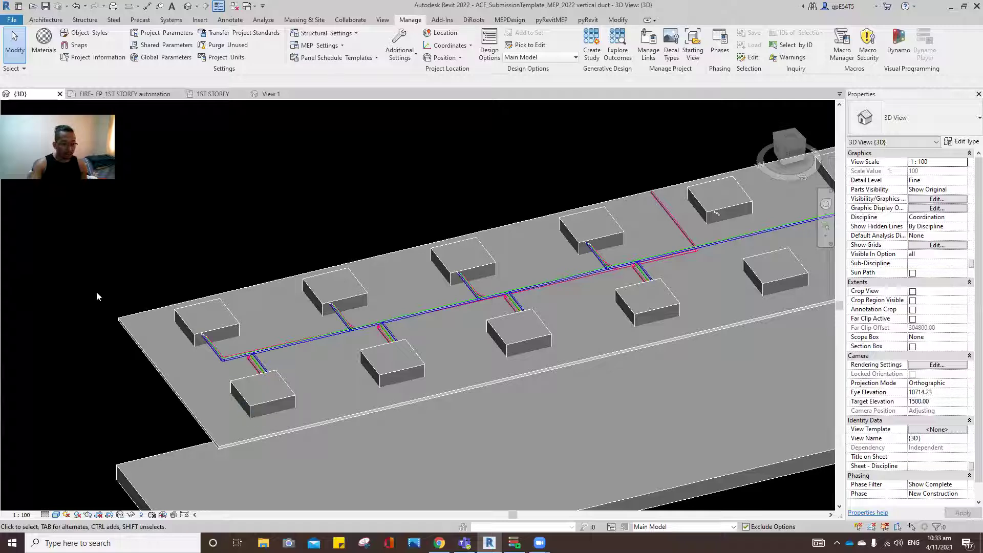
# - Open the 02 PipeAlign45º script for editing in Dynamo and examine its node groups and connections
pyautogui.click(514, 542)
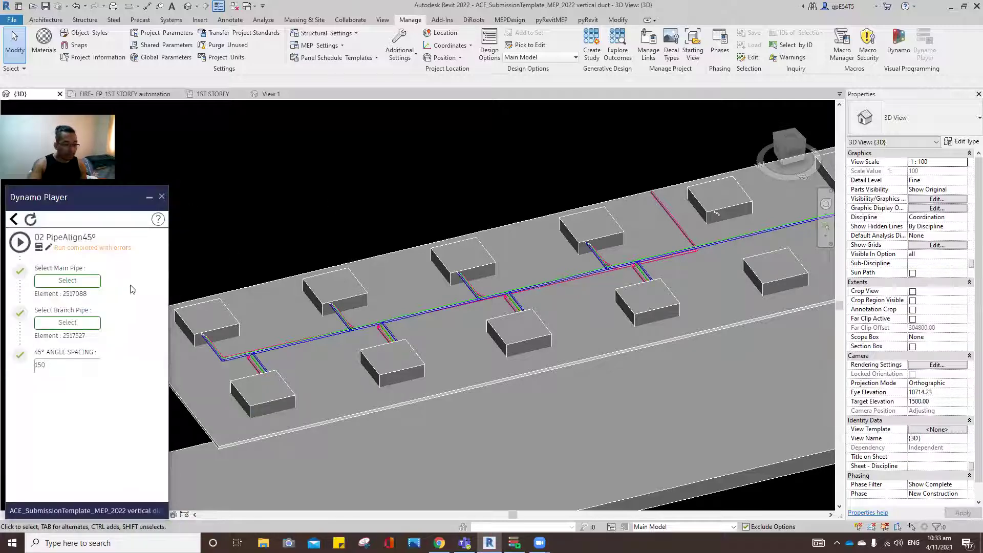
pyautogui.click(50, 247)
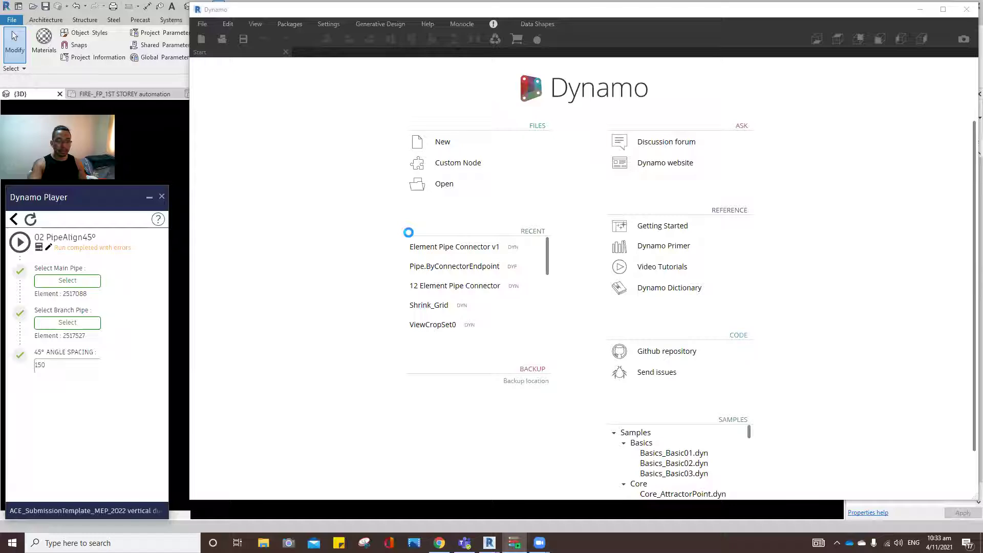
pyautogui.scroll(-6, 423, 268)
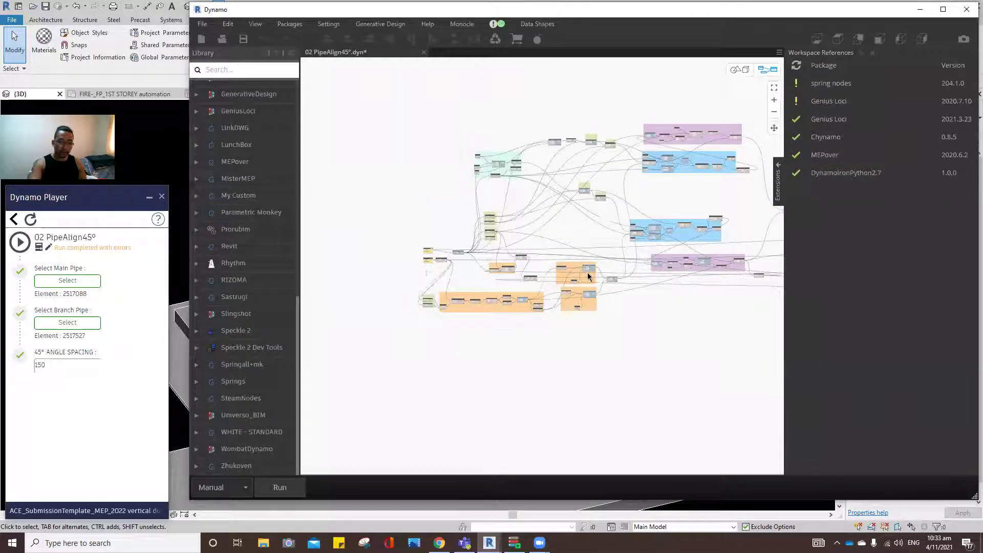
pyautogui.moveTo(587, 272); pyautogui.dragTo(508, 294, button='middle')
pyautogui.scroll(-3, 508, 294)
pyautogui.moveTo(548, 331); pyautogui.dragTo(421, 352, button='middle')
pyautogui.moveTo(617, 353); pyautogui.dragTo(715, 282, button='middle')
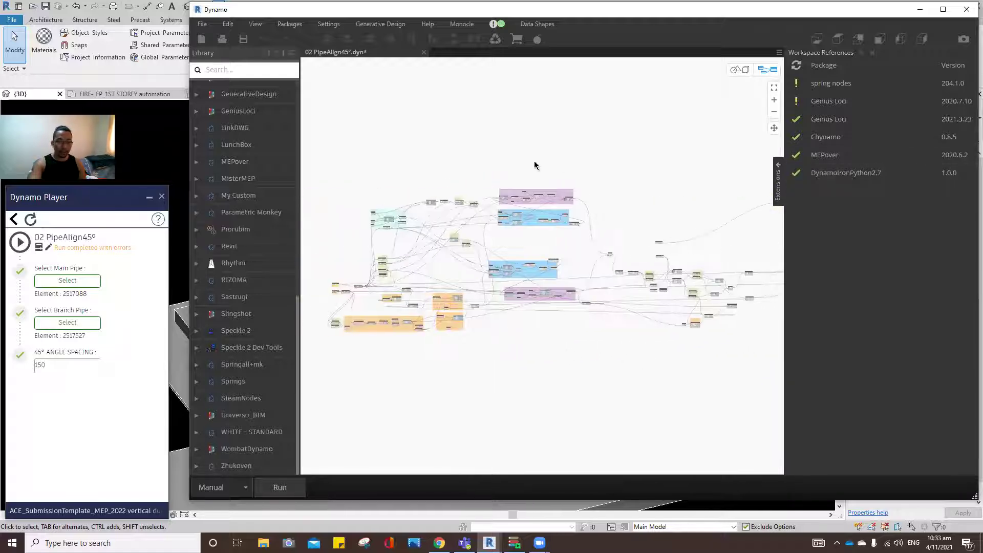
pyautogui.scroll(5, 389, 195)
pyautogui.moveTo(455, 259); pyautogui.dragTo(560, 237, button='middle')
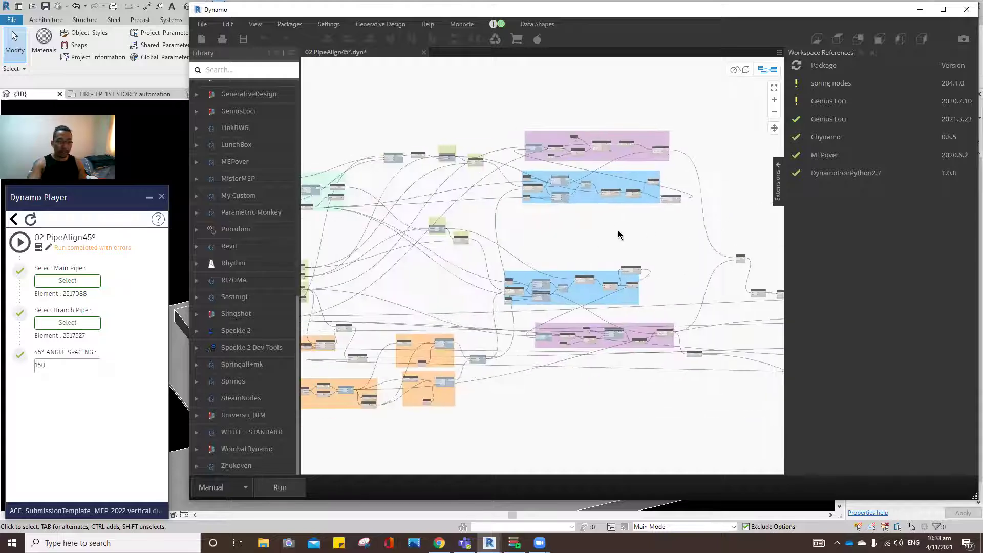
pyautogui.scroll(-3, 606, 225)
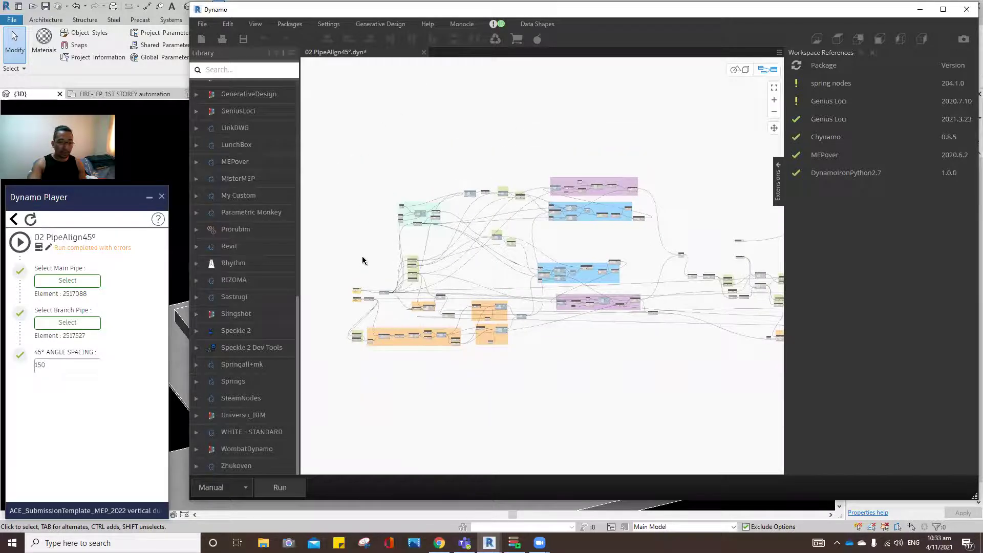
pyautogui.scroll(3, 363, 259)
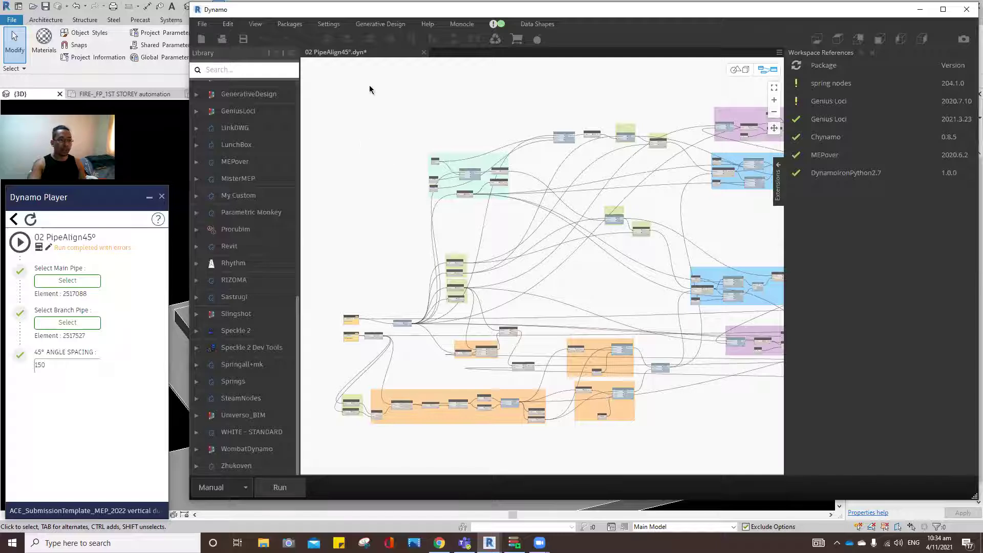
# - Close the 02 PipeAlign45º graph with the Dynamo window, and close Dynamo Player
pyautogui.click(423, 52)
pyautogui.click(604, 281)
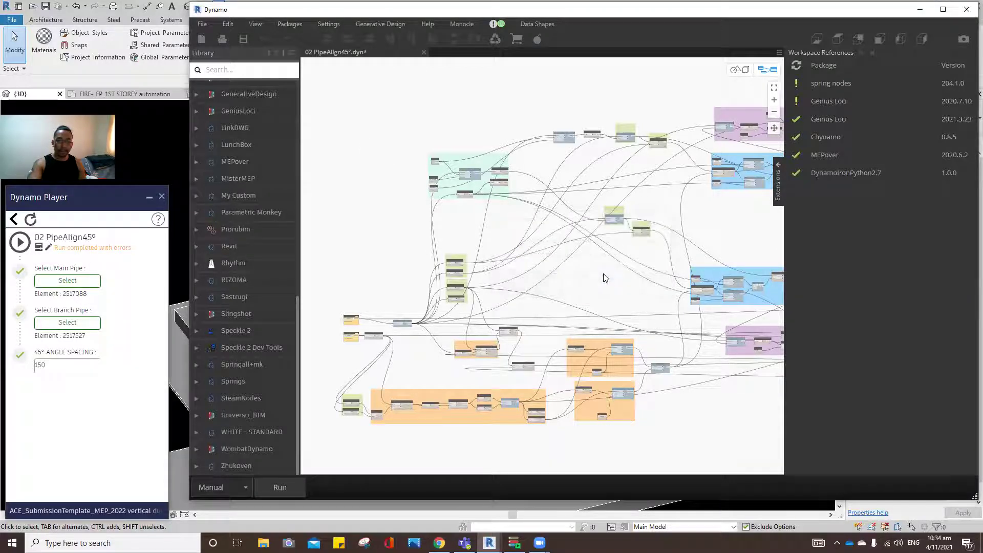
pyautogui.click(966, 9)
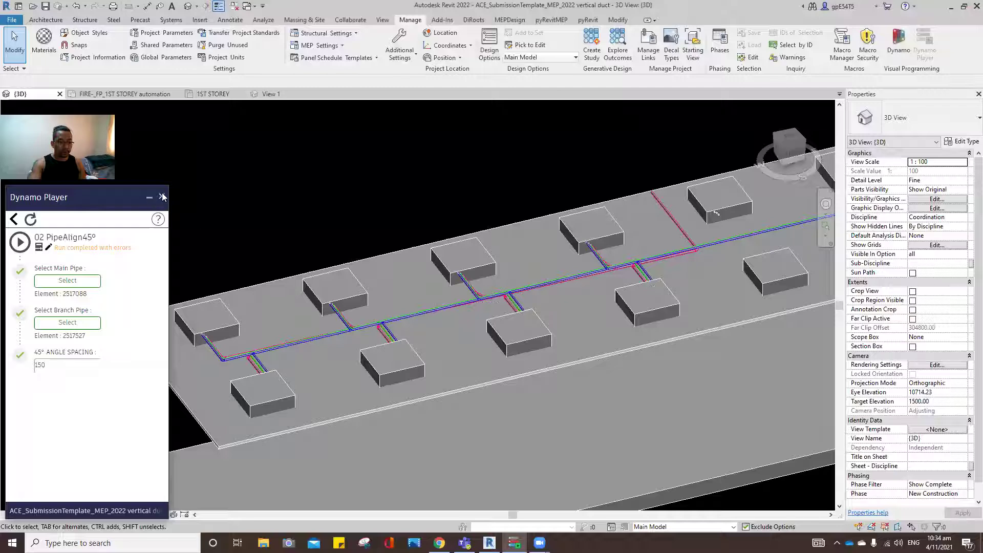
pyautogui.click(161, 196)
# - Examine the finished chilled water and condensate connections of both cassette unit rows from several 3D angles
pyautogui.scroll(-5, 297, 177)
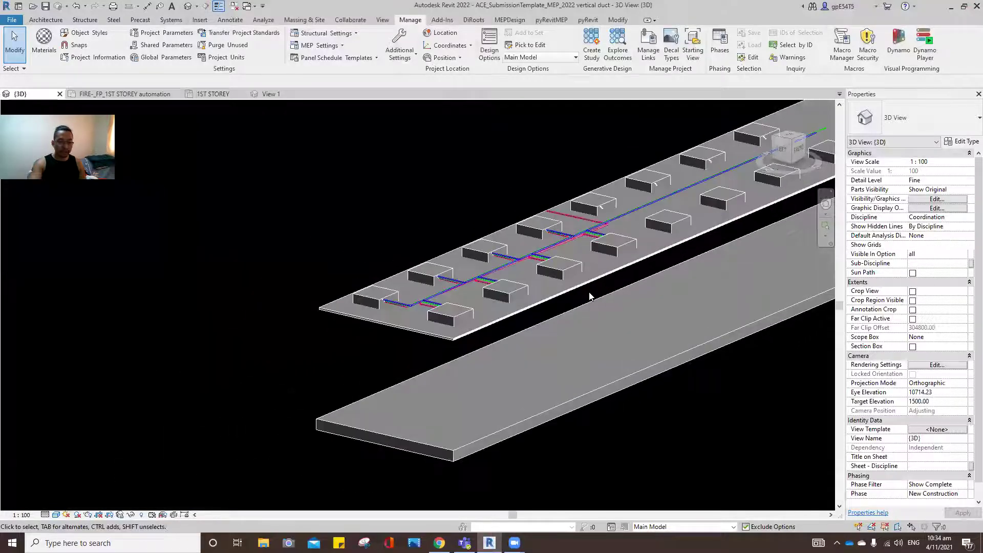
pyautogui.scroll(5, 588, 296)
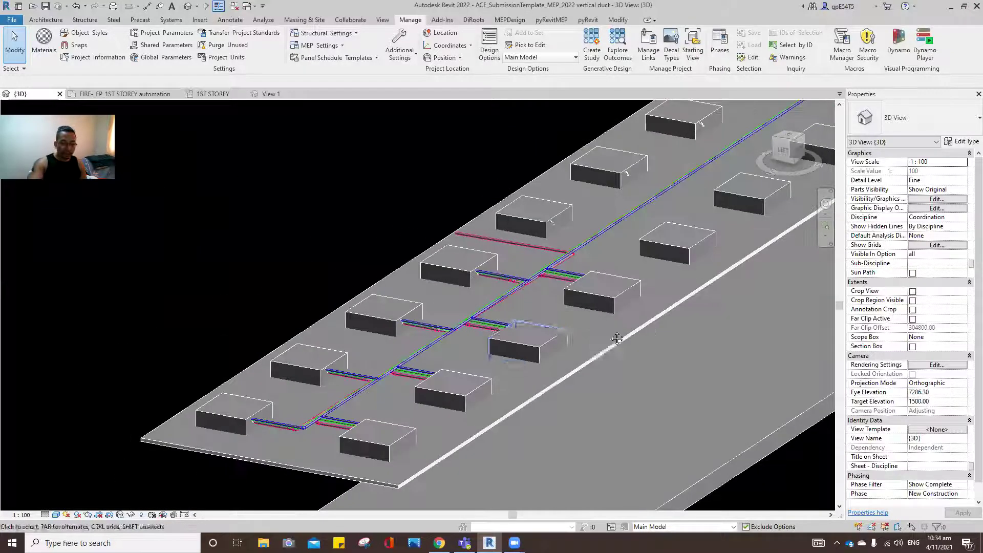
pyautogui.scroll(-3, 617, 338)
pyautogui.keyDown('shift'); pyautogui.moveTo(616, 338); pyautogui.dragTo(496, 297, button='middle'); pyautogui.keyUp('shift')
pyautogui.scroll(4, 600, 329)
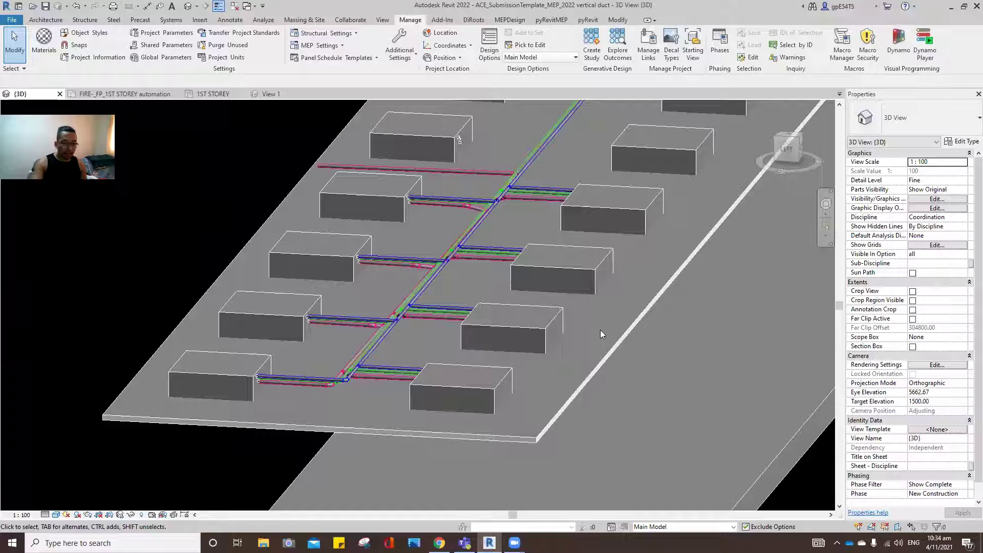
pyautogui.click(598, 330)
pyautogui.moveTo(598, 330)
pyautogui.keyDown('shift'); pyautogui.mouseDown(button='middle')
pyautogui.moveTo(632, 286)
pyautogui.moveTo(558, 333)
pyautogui.moveTo(509, 352)
pyautogui.moveTo(503, 341)
pyautogui.moveTo(536, 396)
pyautogui.moveTo(580, 322)
pyautogui.mouseUp(button='middle'); pyautogui.keyUp('shift')
pyautogui.press('Escape')
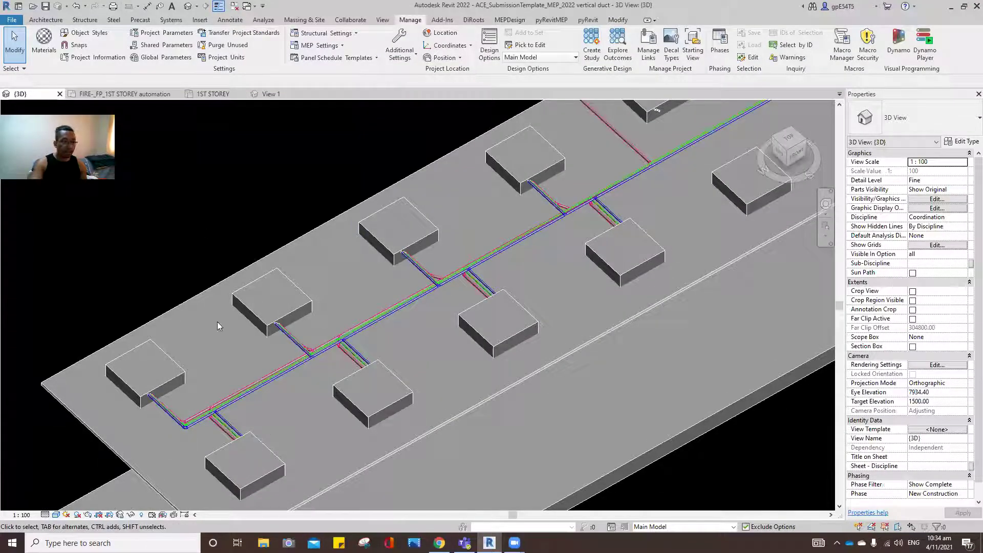